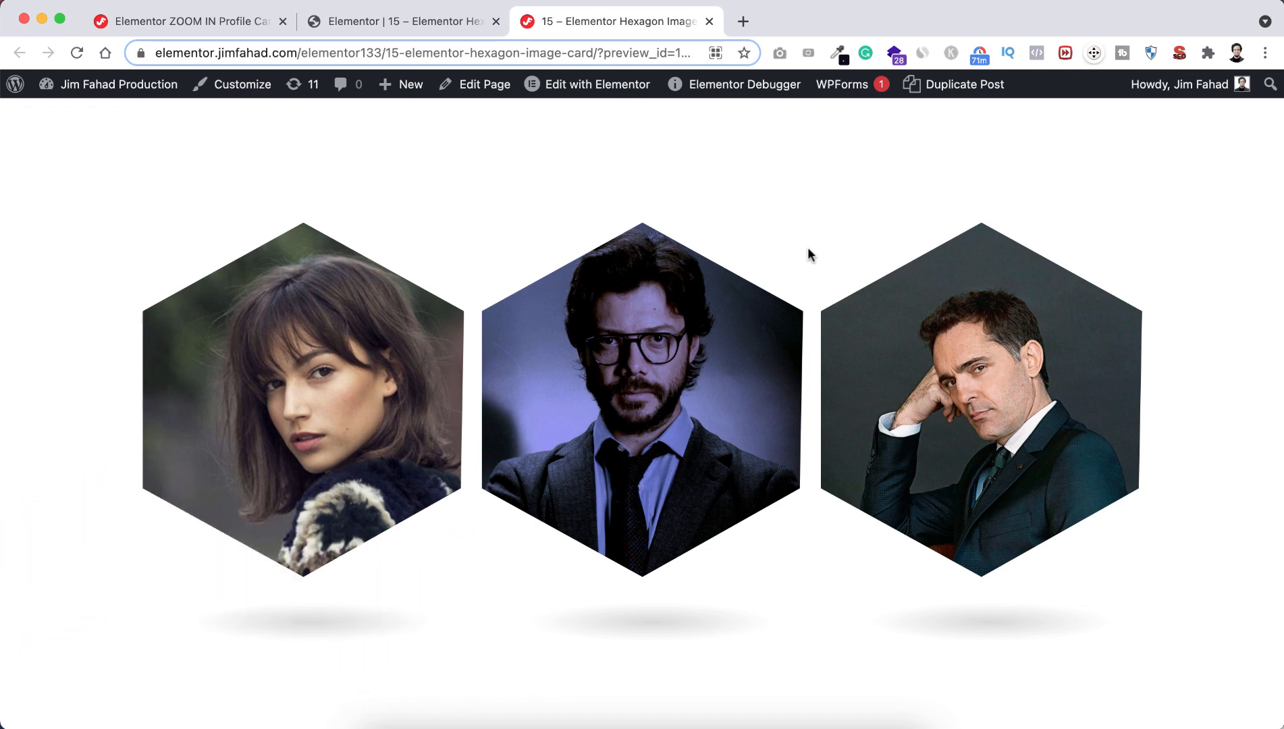
- Review the finished hexagon cards and their hover overlays, then return to the blank editor page
mouse_move(727, 349)
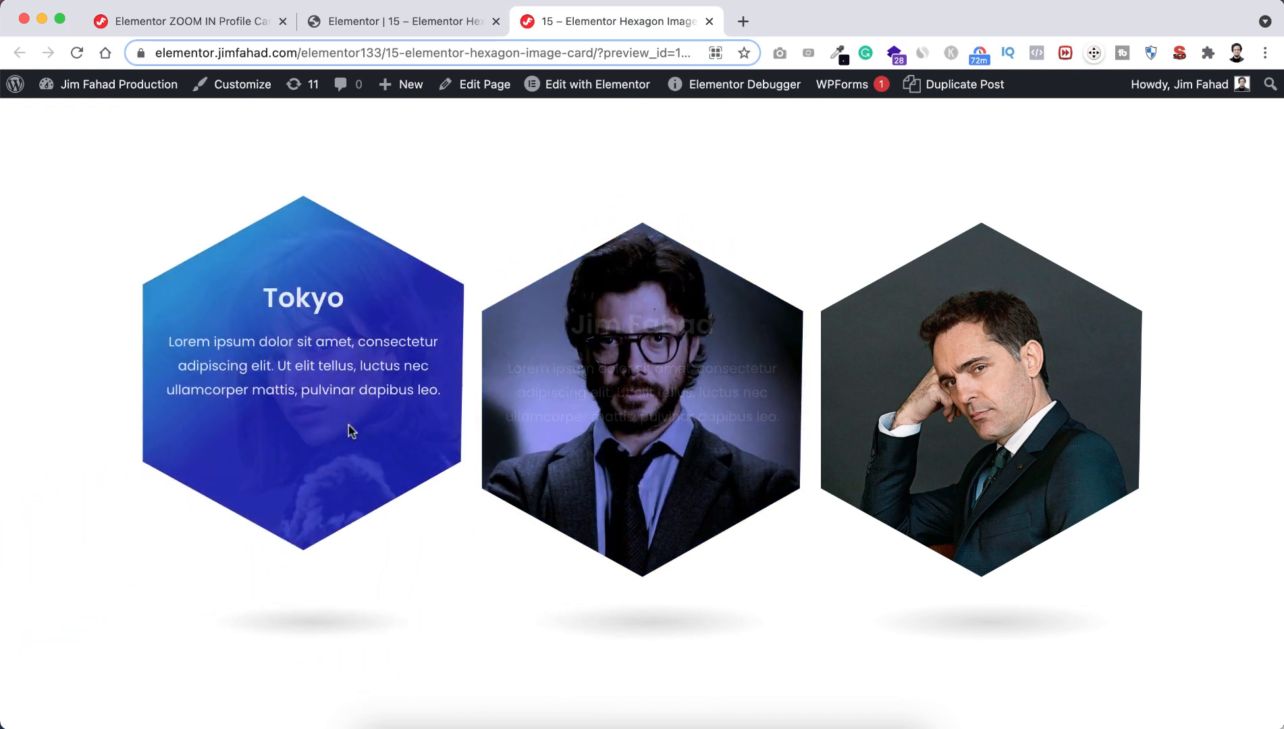
mouse_move(986, 421)
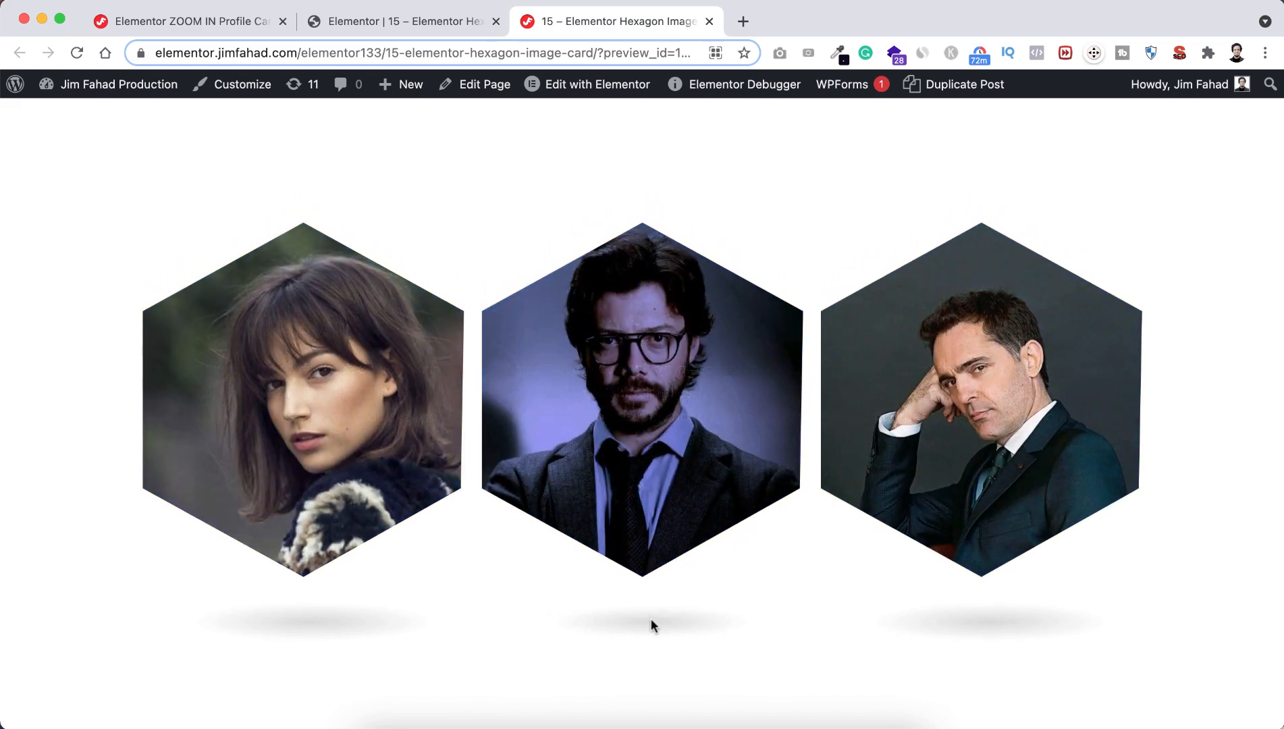
mouse_move(616, 477)
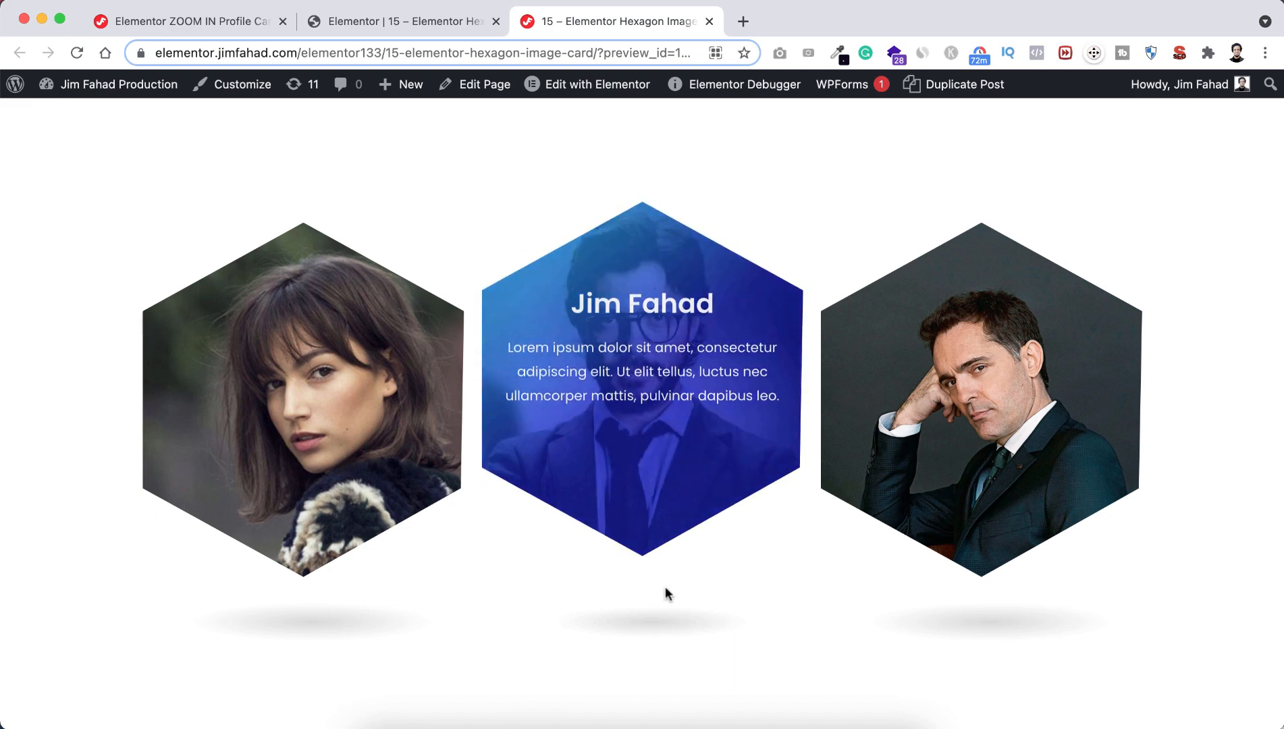
mouse_move(619, 451)
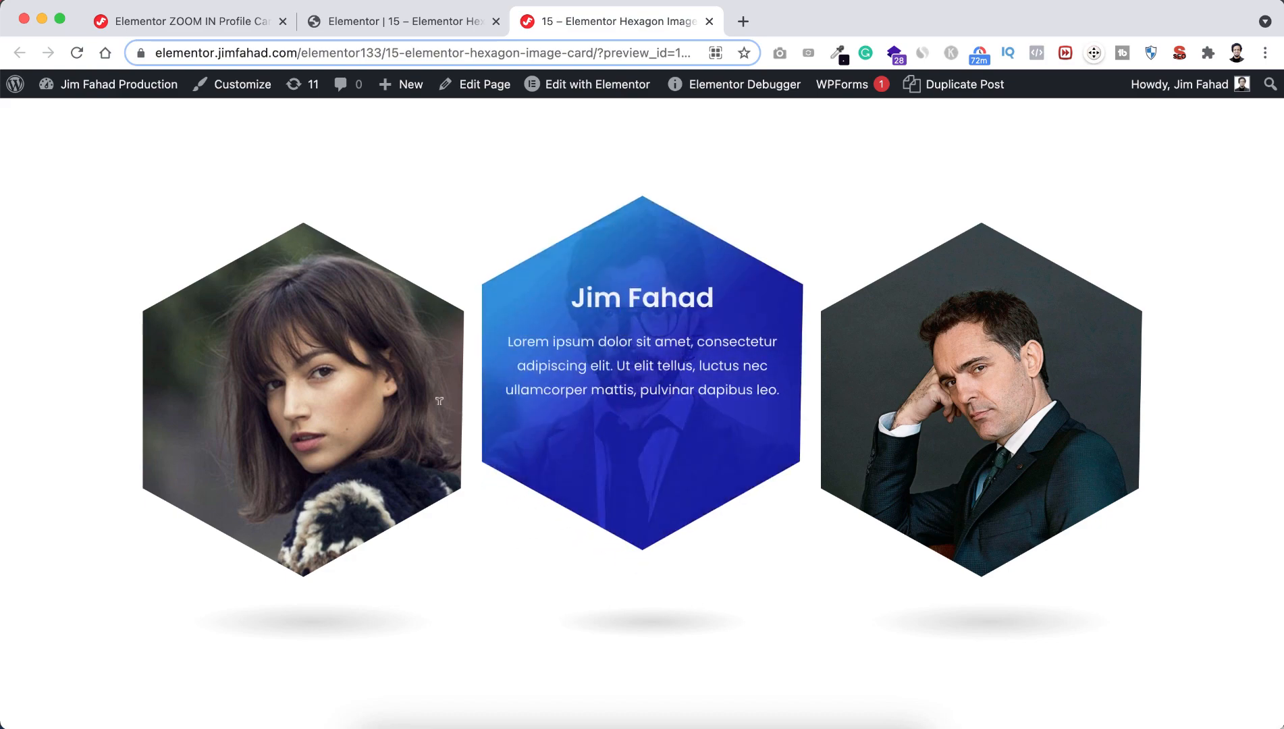
mouse_move(695, 399)
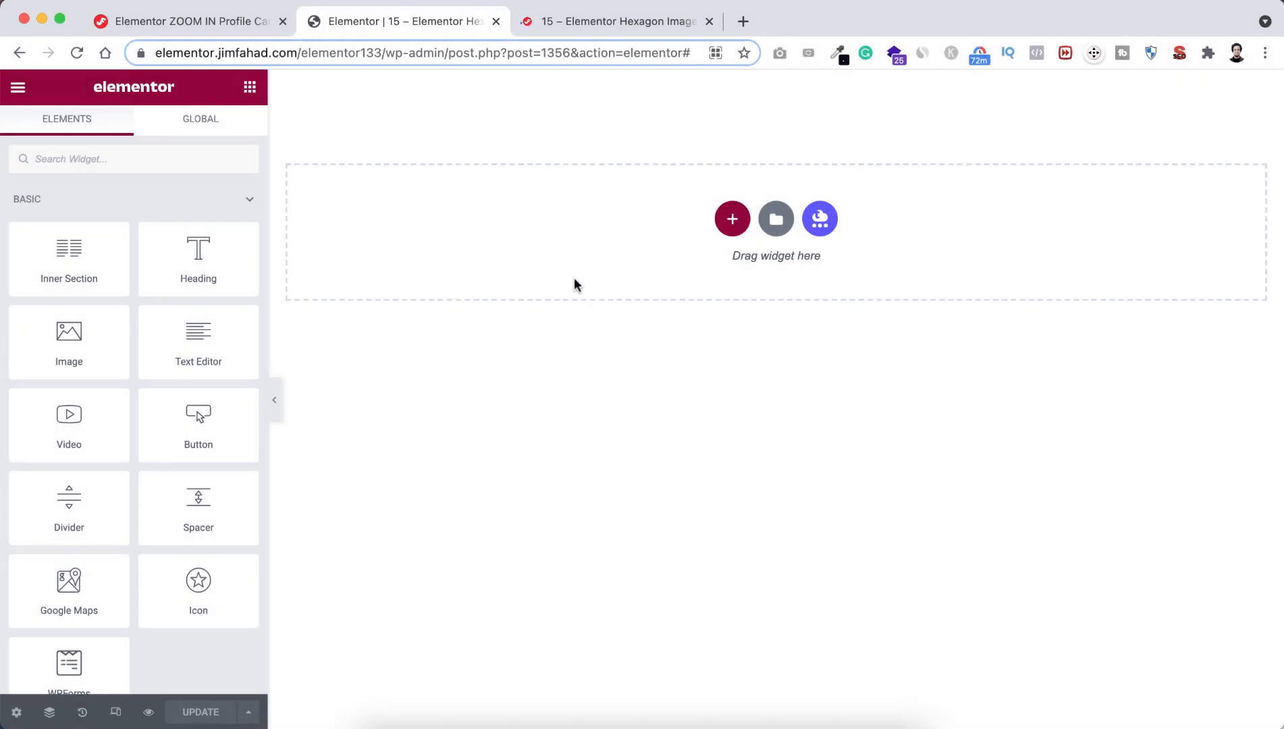
- Add a three-column section with a minimum height of 100 VH
left_click(732, 218)
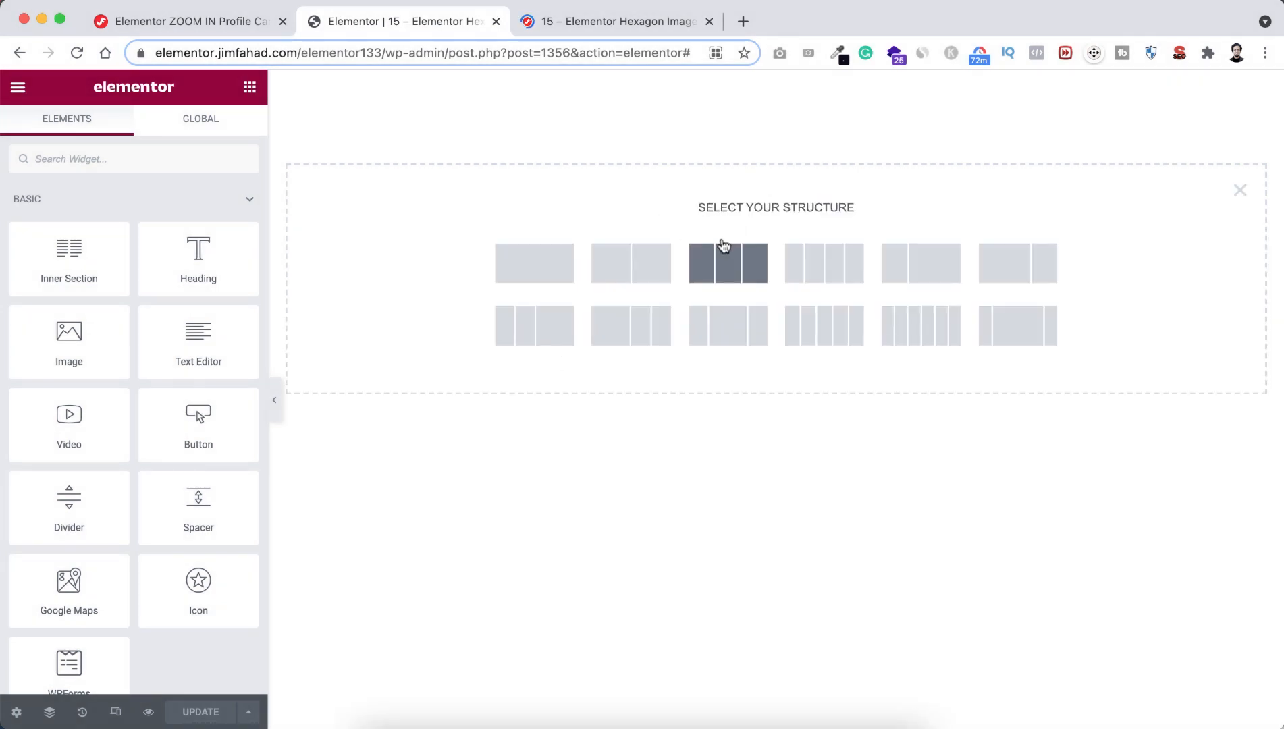
left_click(728, 264)
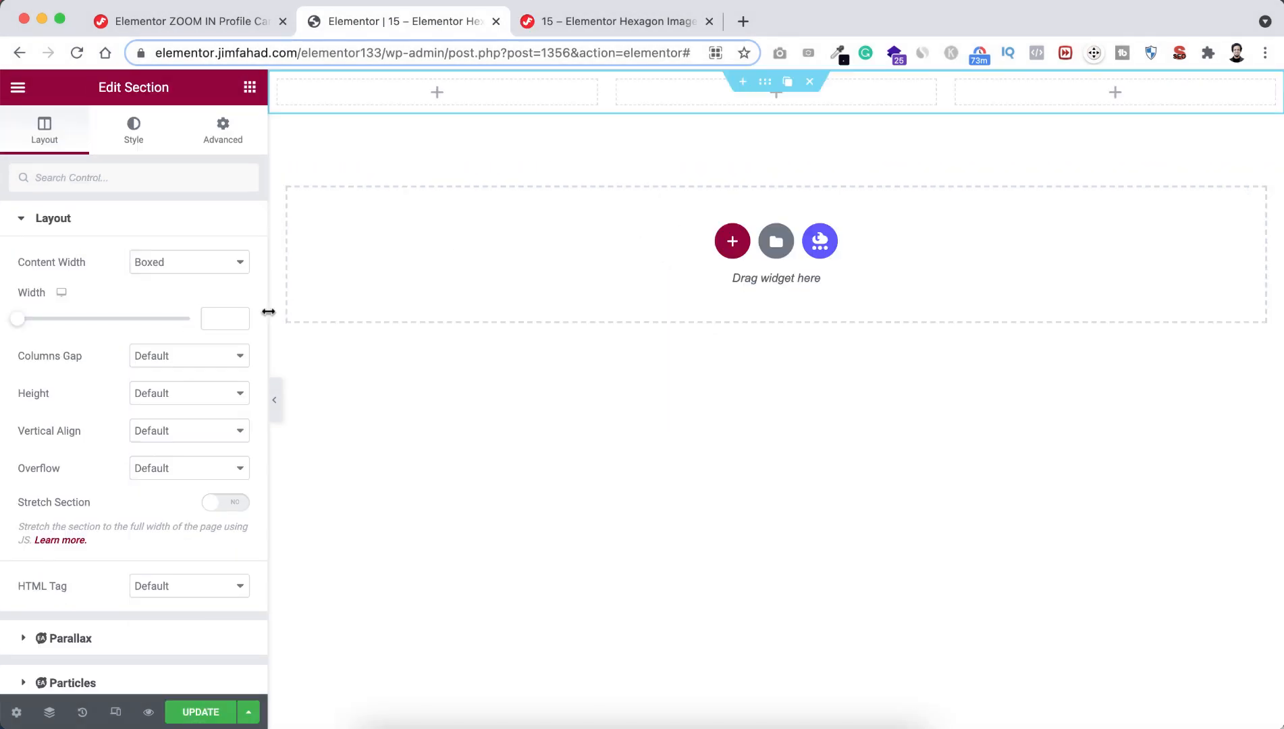
left_click(149, 405)
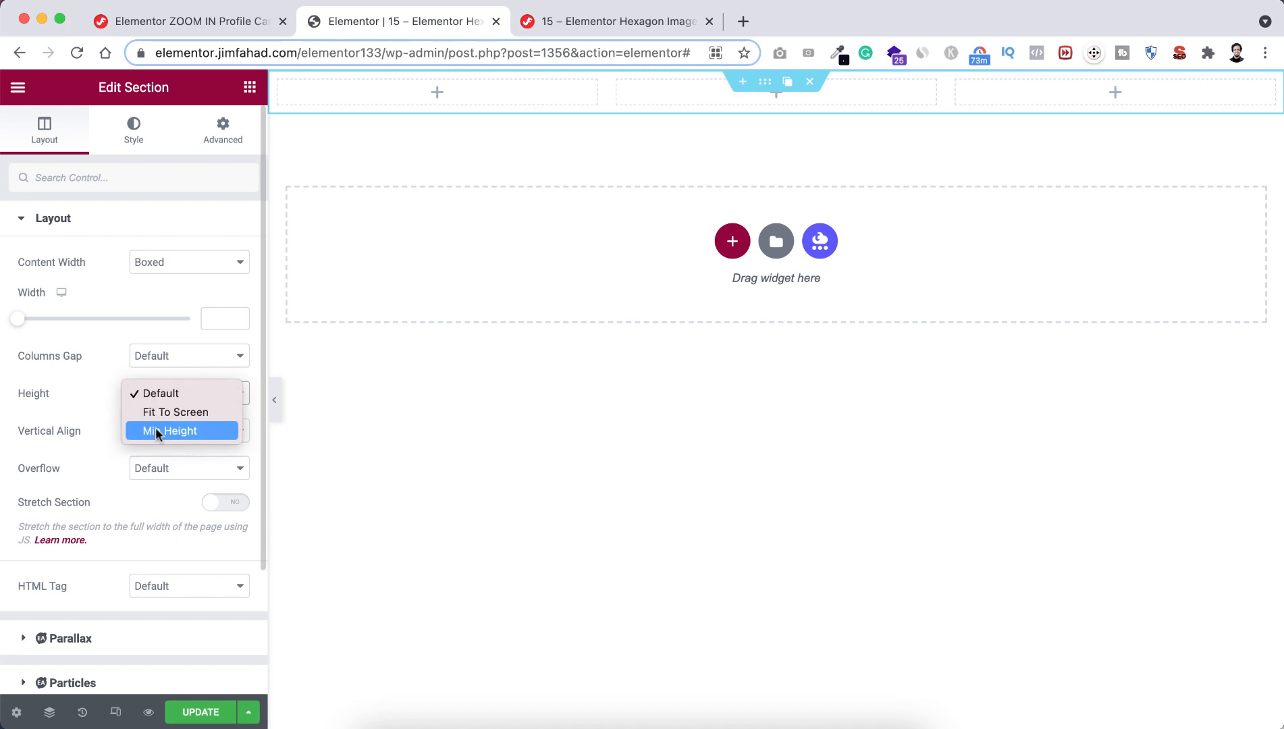
left_click(155, 428)
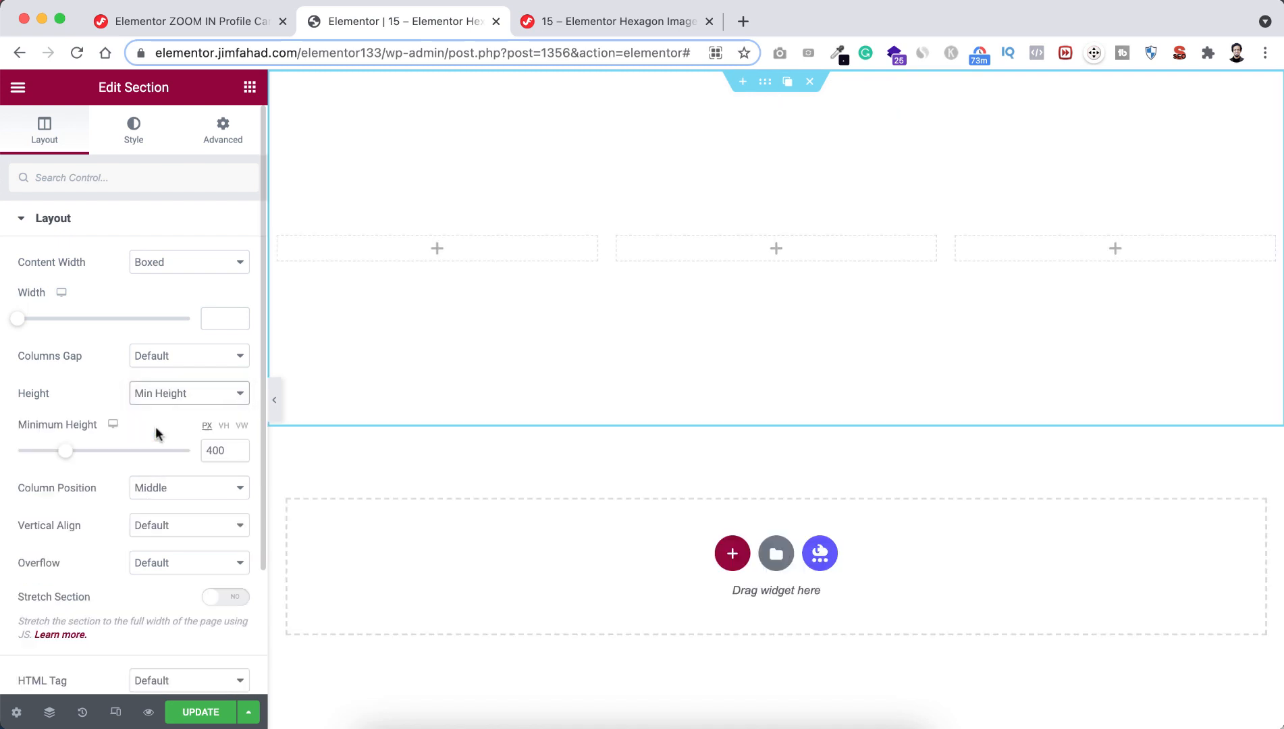
left_click(223, 425)
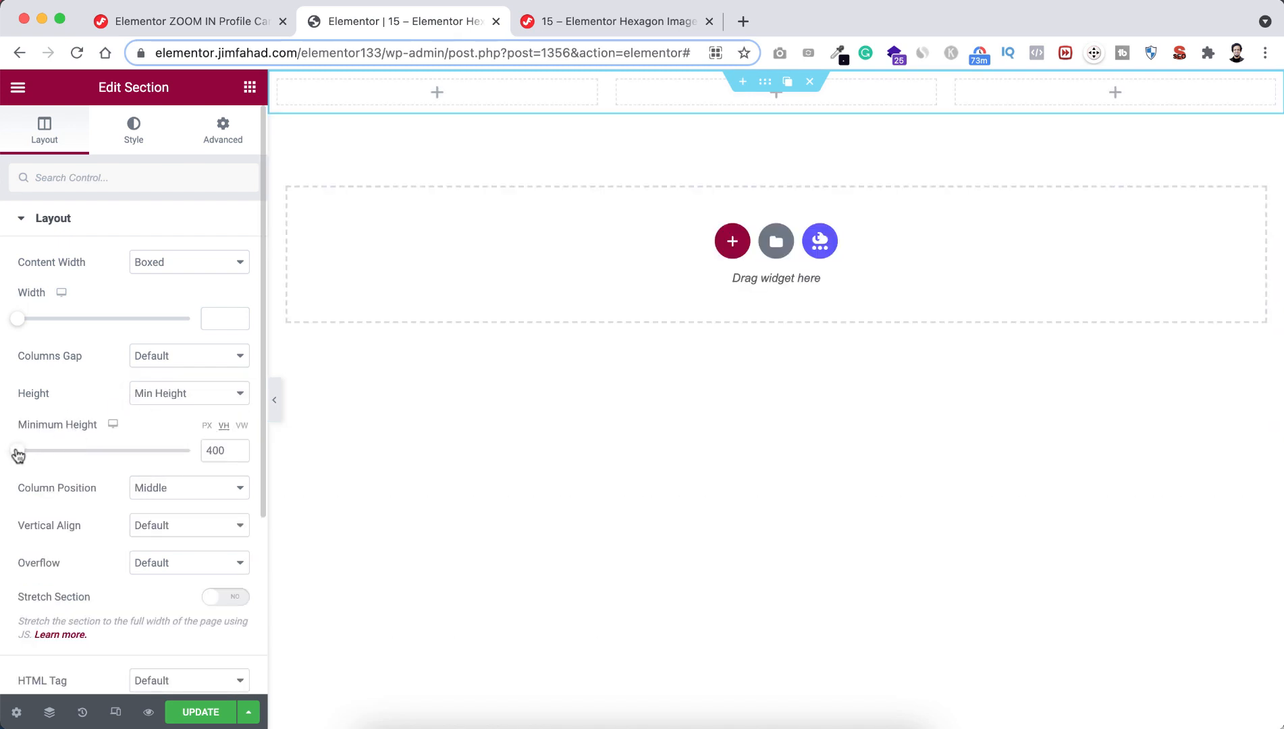
left_click_drag(19, 455, 200, 450)
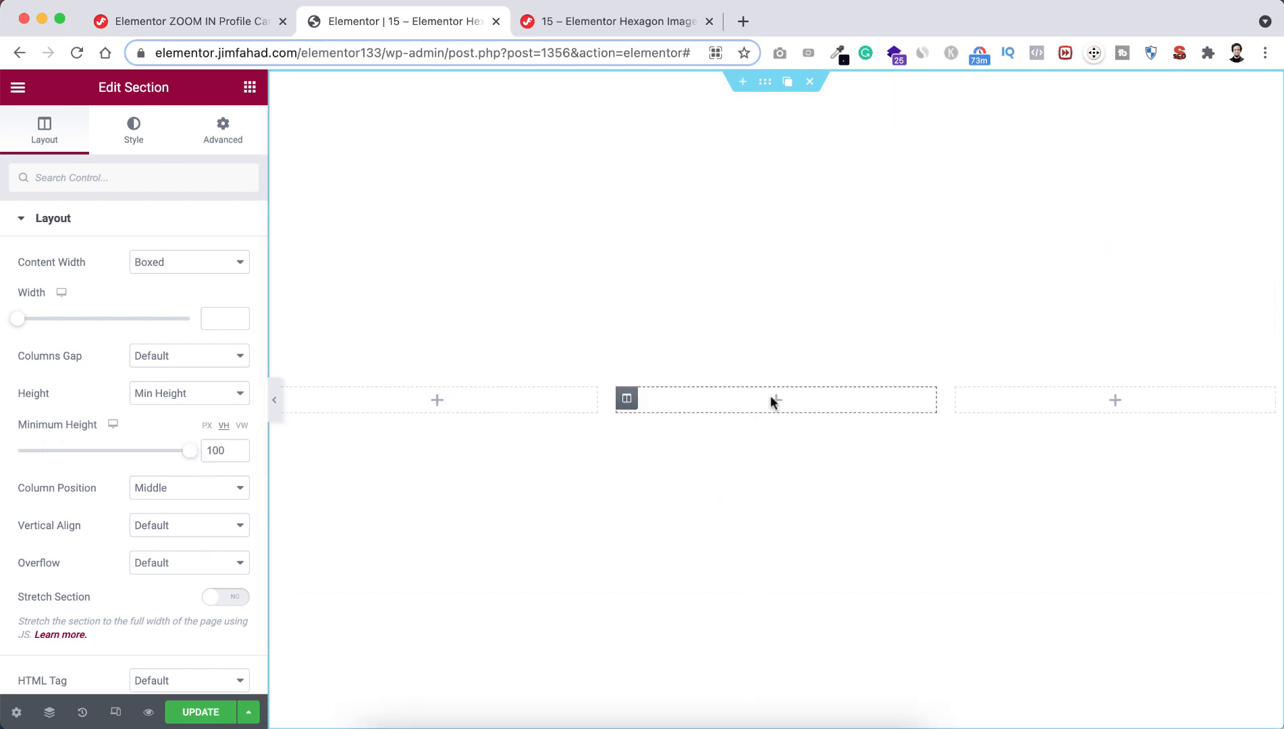
- Place a single-column inner section in the middle column with a 300 px minimum height
left_click(770, 397)
left_click_drag(70, 254, 816, 403)
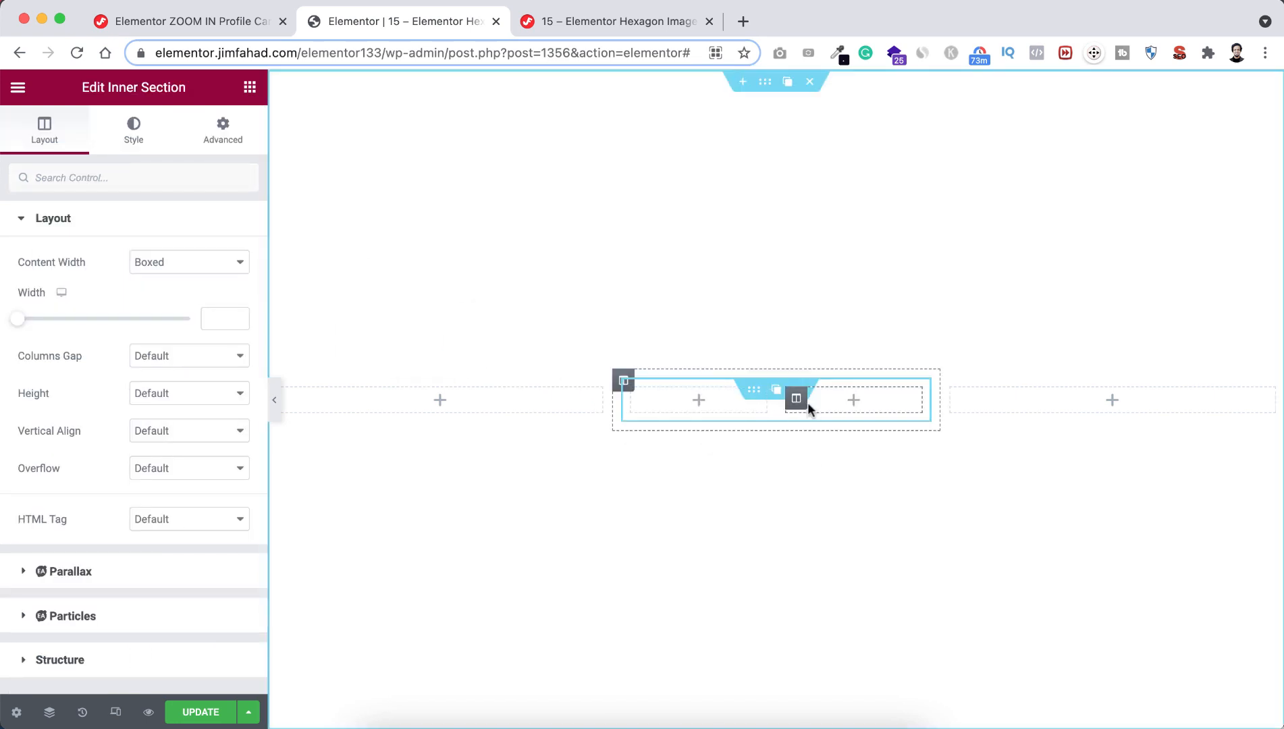
mouse_move(797, 402)
left_click(864, 398)
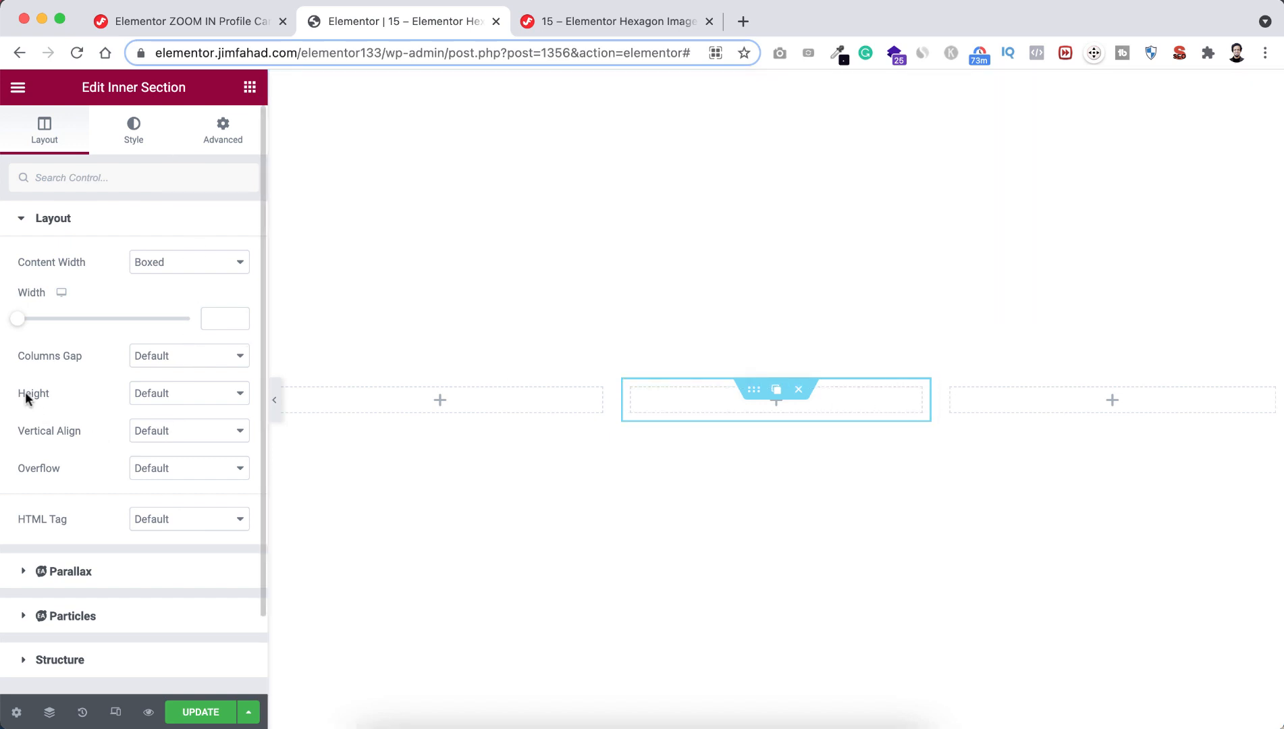
left_click(177, 397)
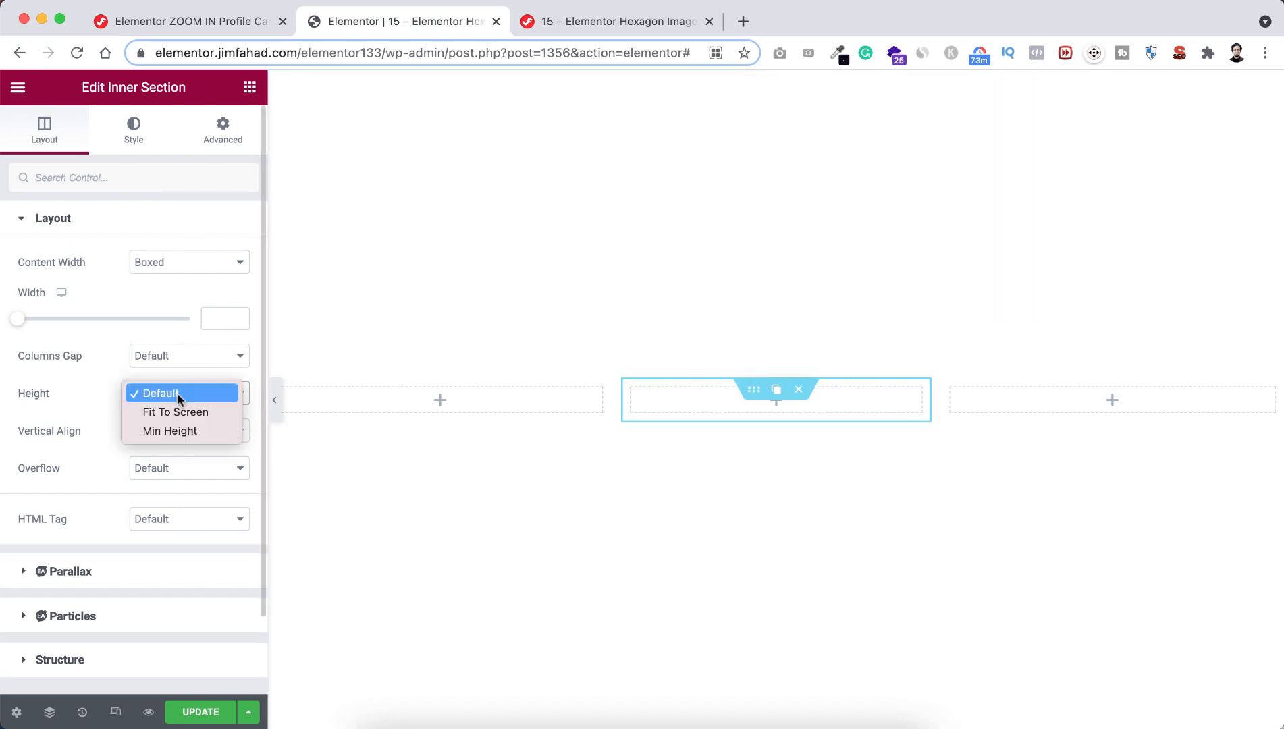
left_click(188, 433)
left_click(208, 452)
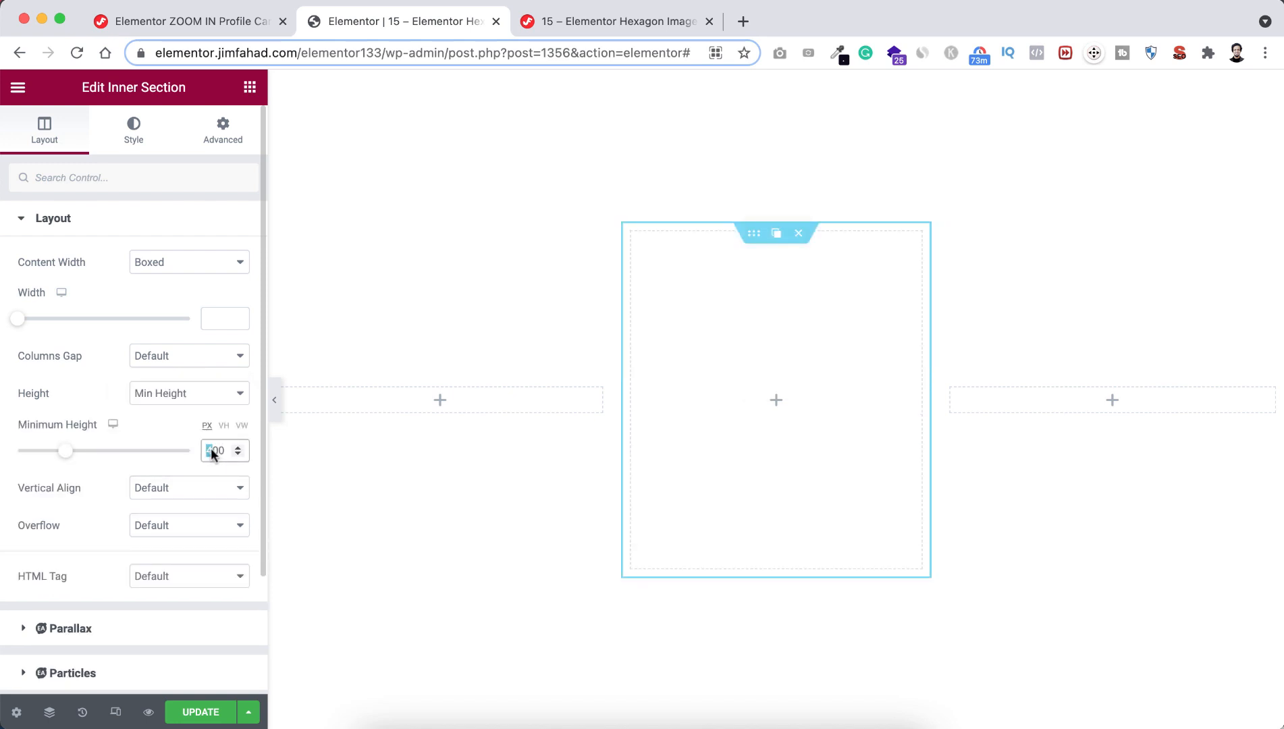
type("3")
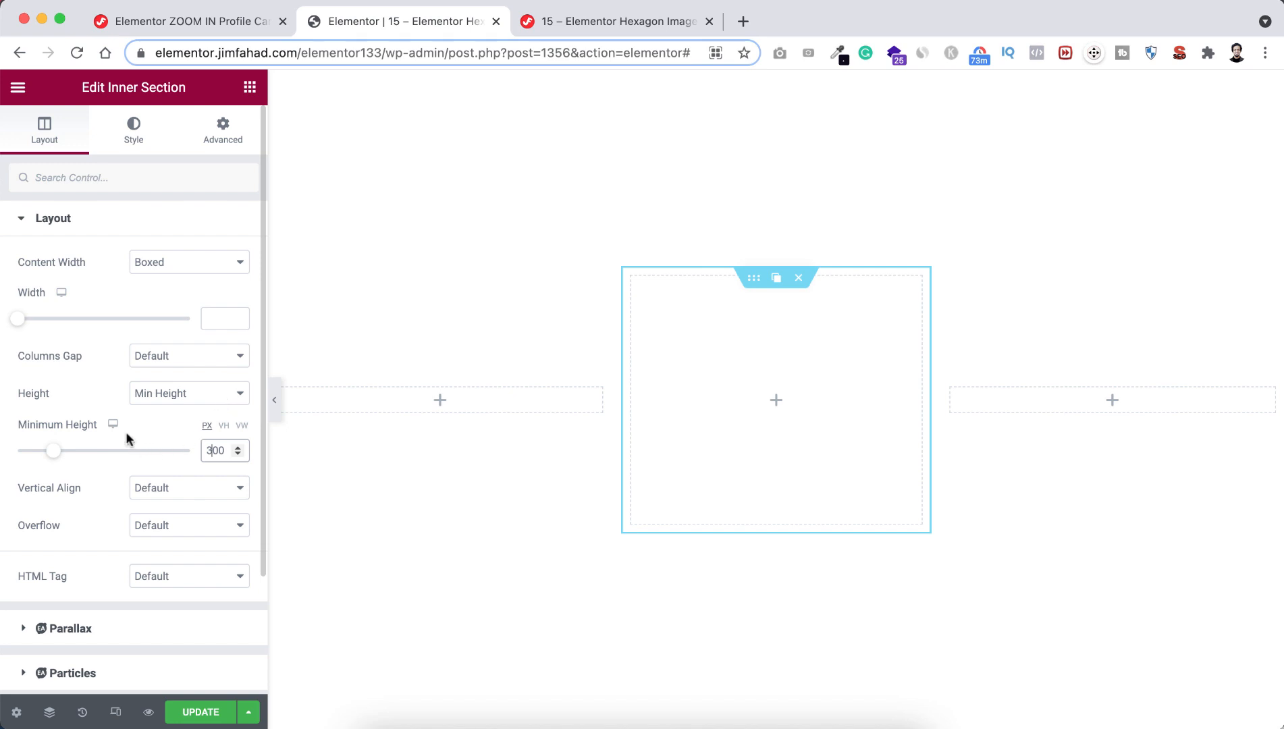
left_click(133, 127)
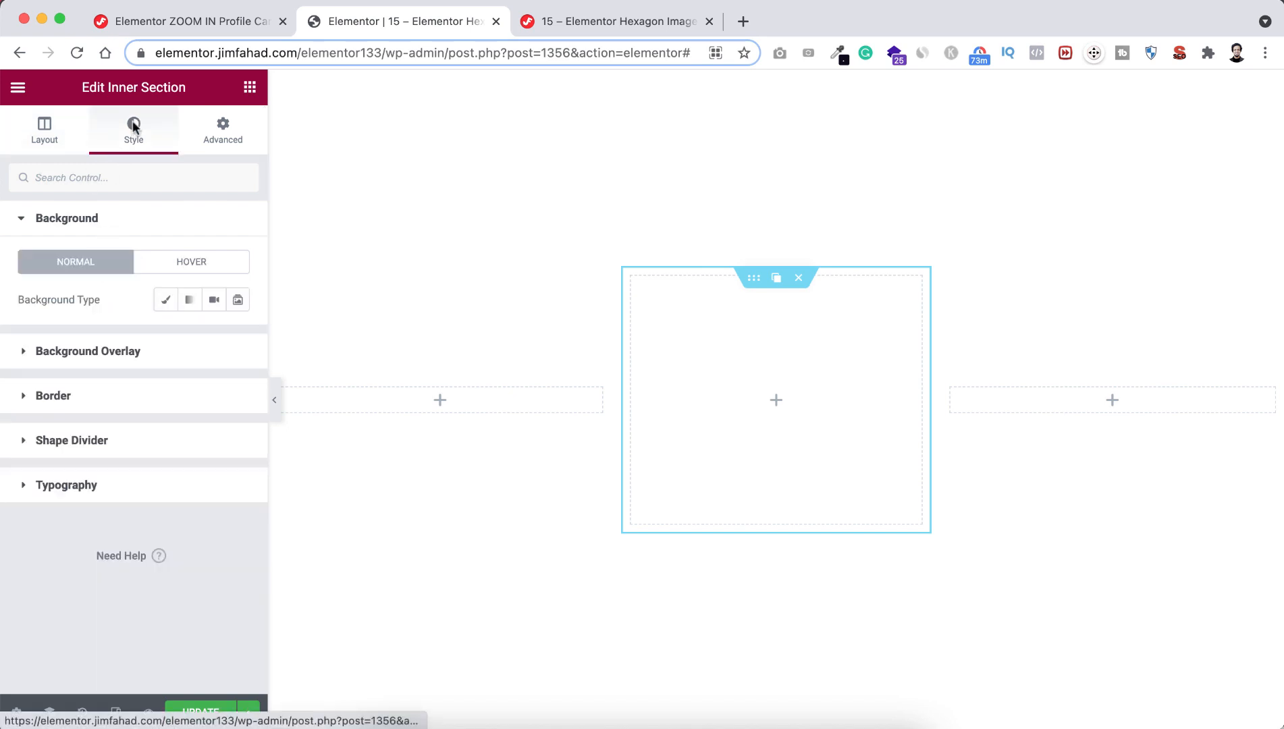
- Set the bespectacled man's portrait from the Media Library as the inner section's classic background
left_click(164, 301)
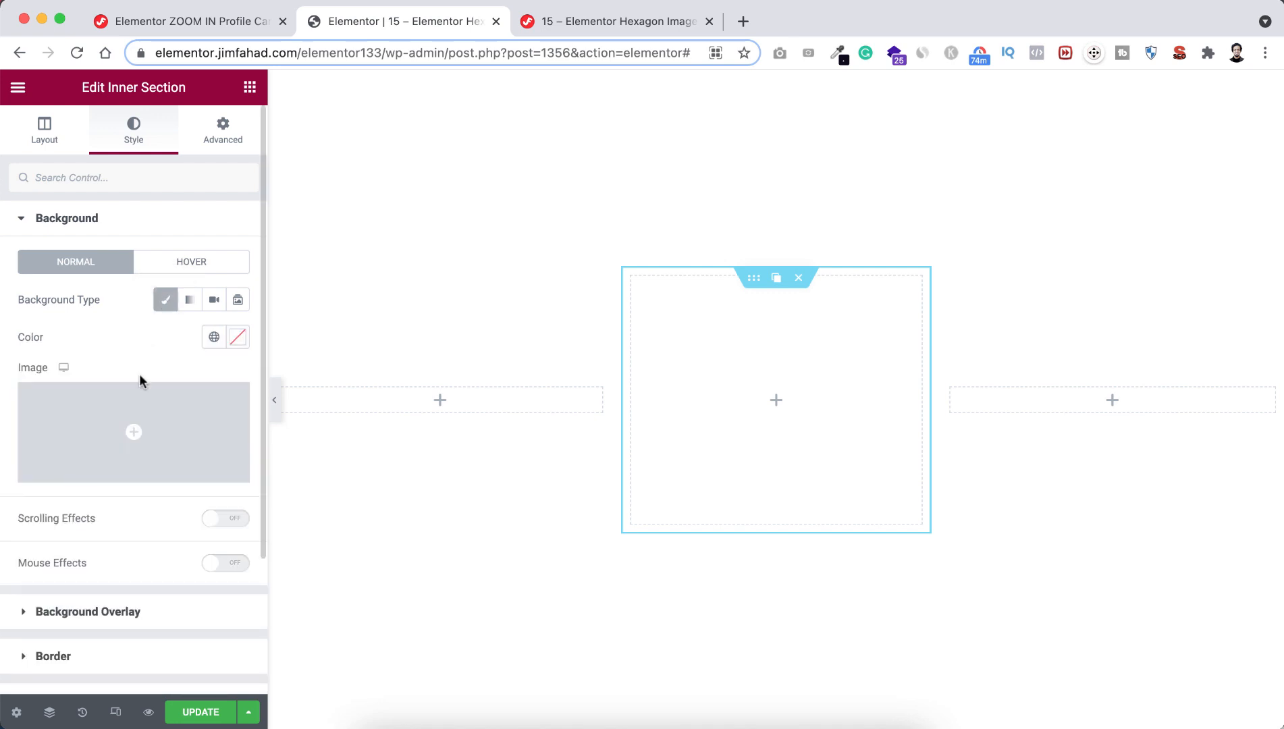
left_click(139, 426)
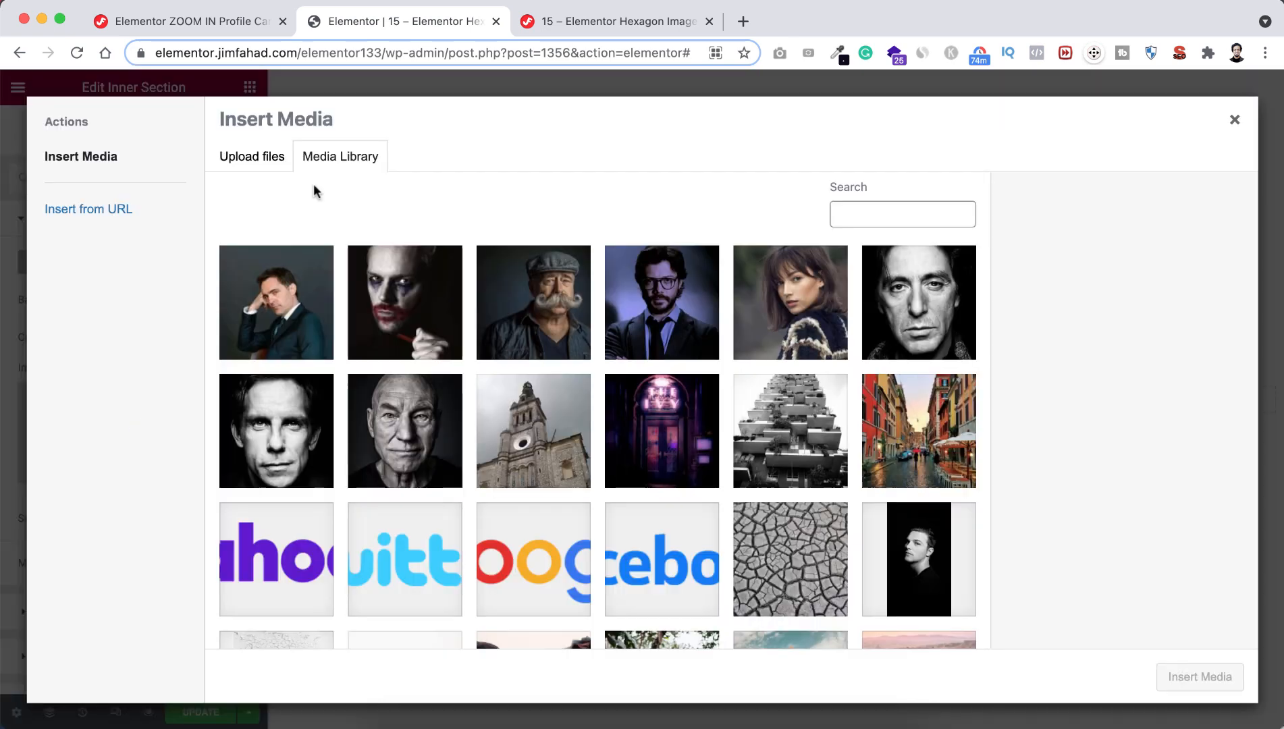
left_click(665, 307)
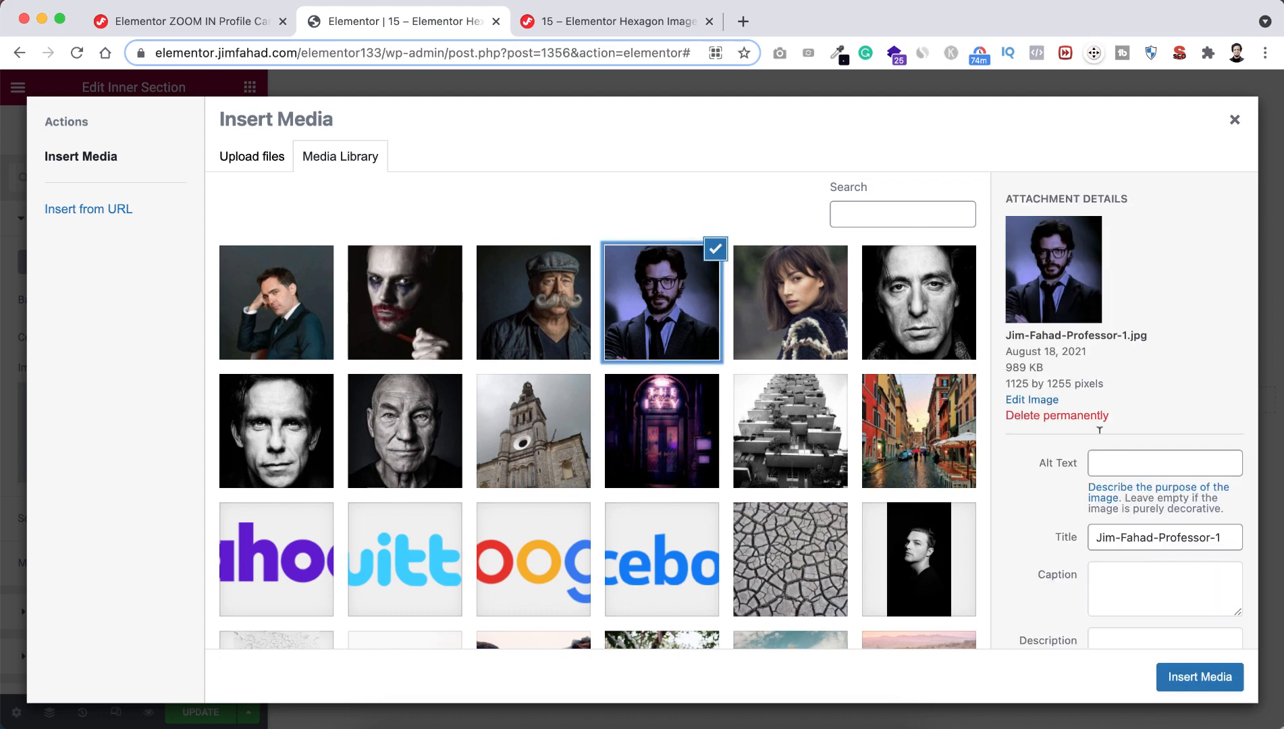
left_click(1172, 672)
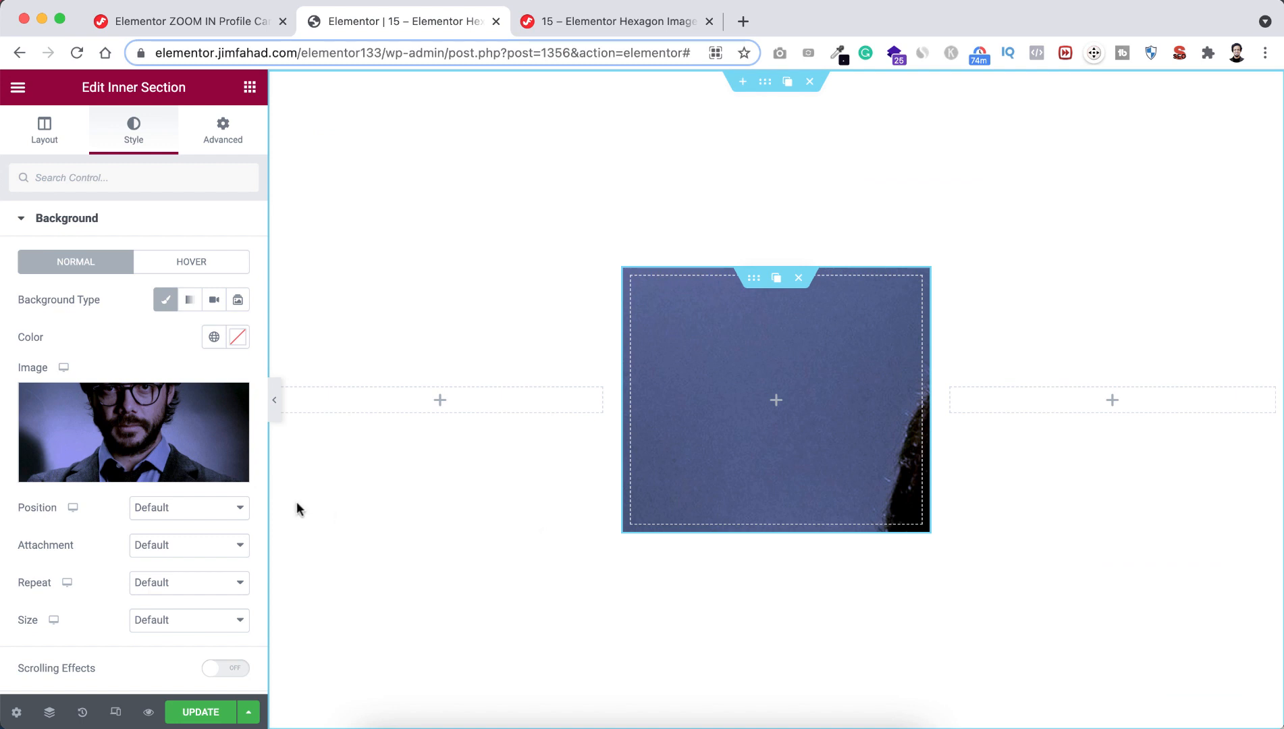
- Set the background to Top Center, No-repeat and Cover
left_click(156, 508)
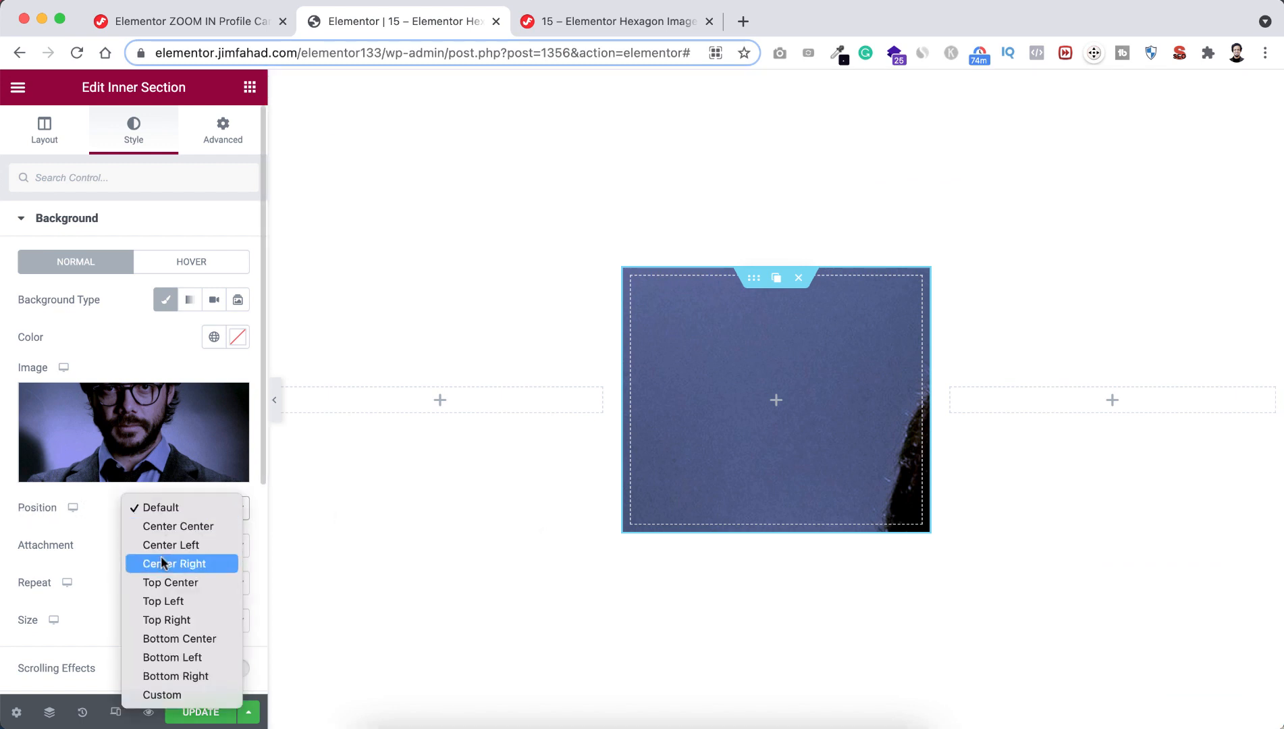
left_click(162, 582)
left_click(153, 591)
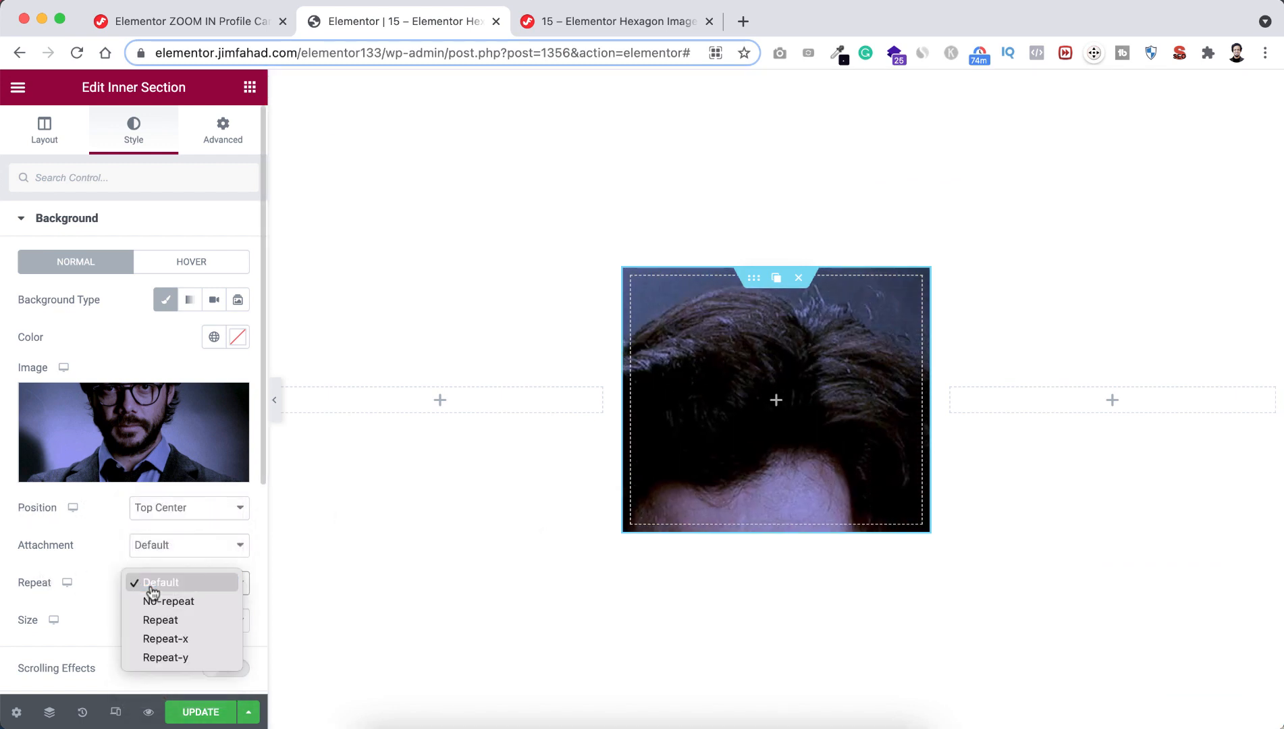
left_click(153, 600)
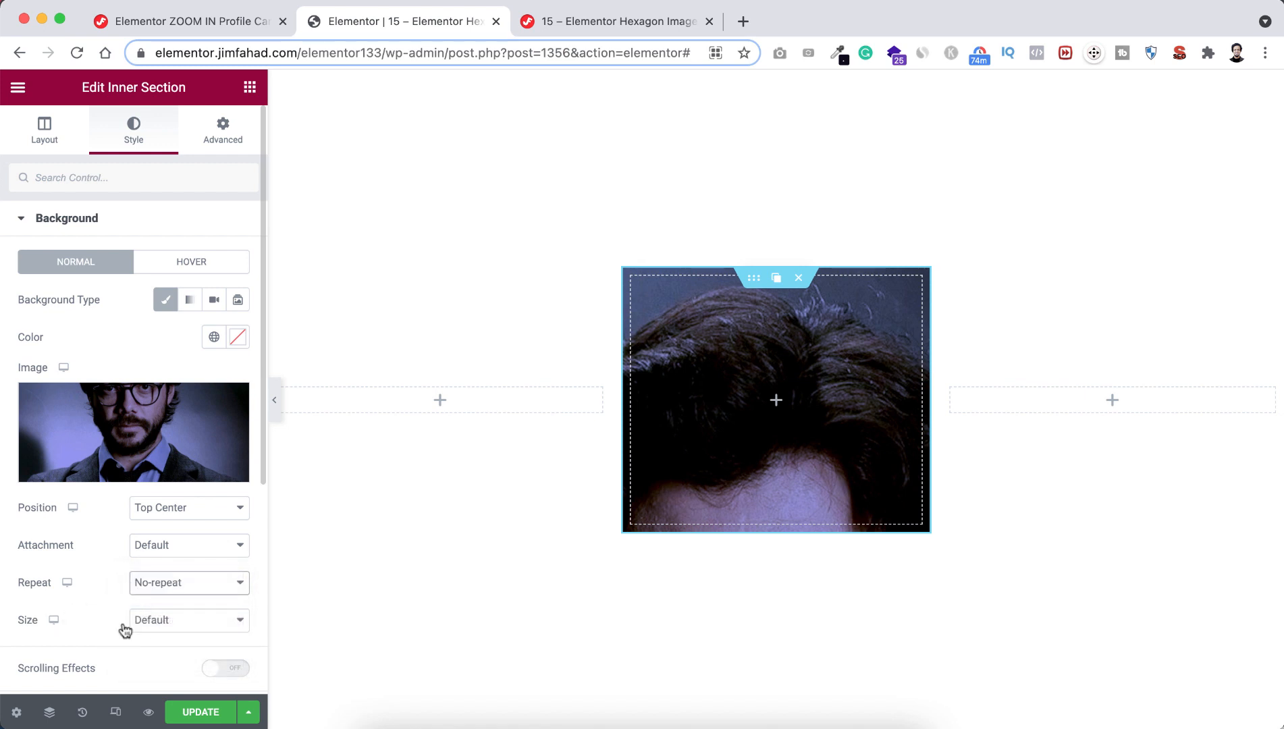
left_click(125, 628)
left_click(154, 654)
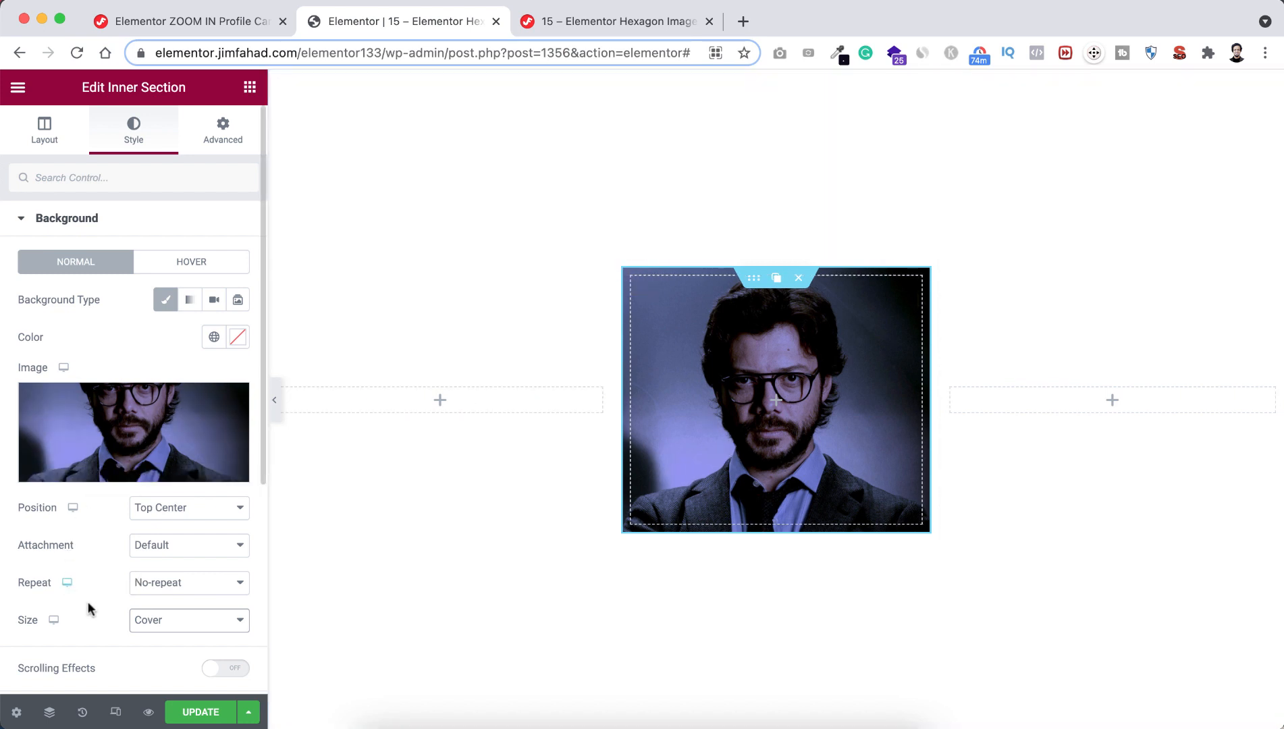
scroll(93, 616, "down", 5)
scroll(93, 615, "down", 4)
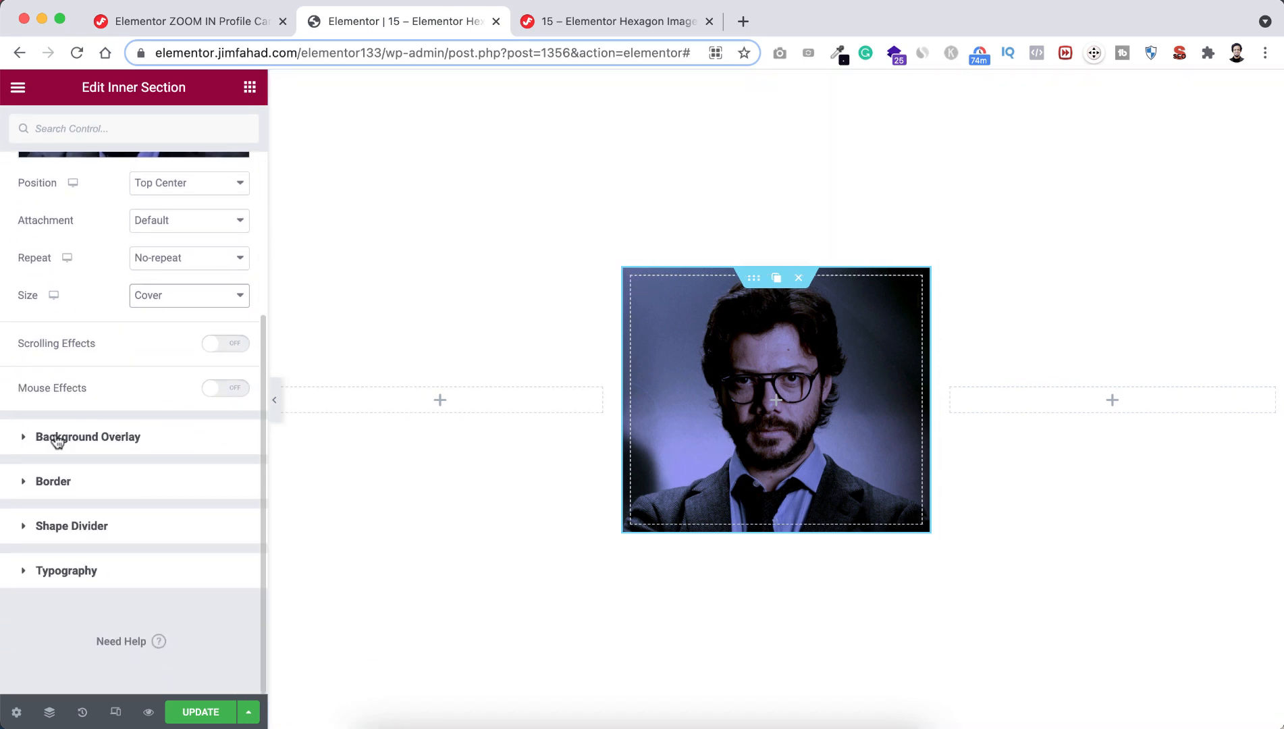
- Make the background overlay a gradient starting with #2299EF at location 20
left_click(88, 440)
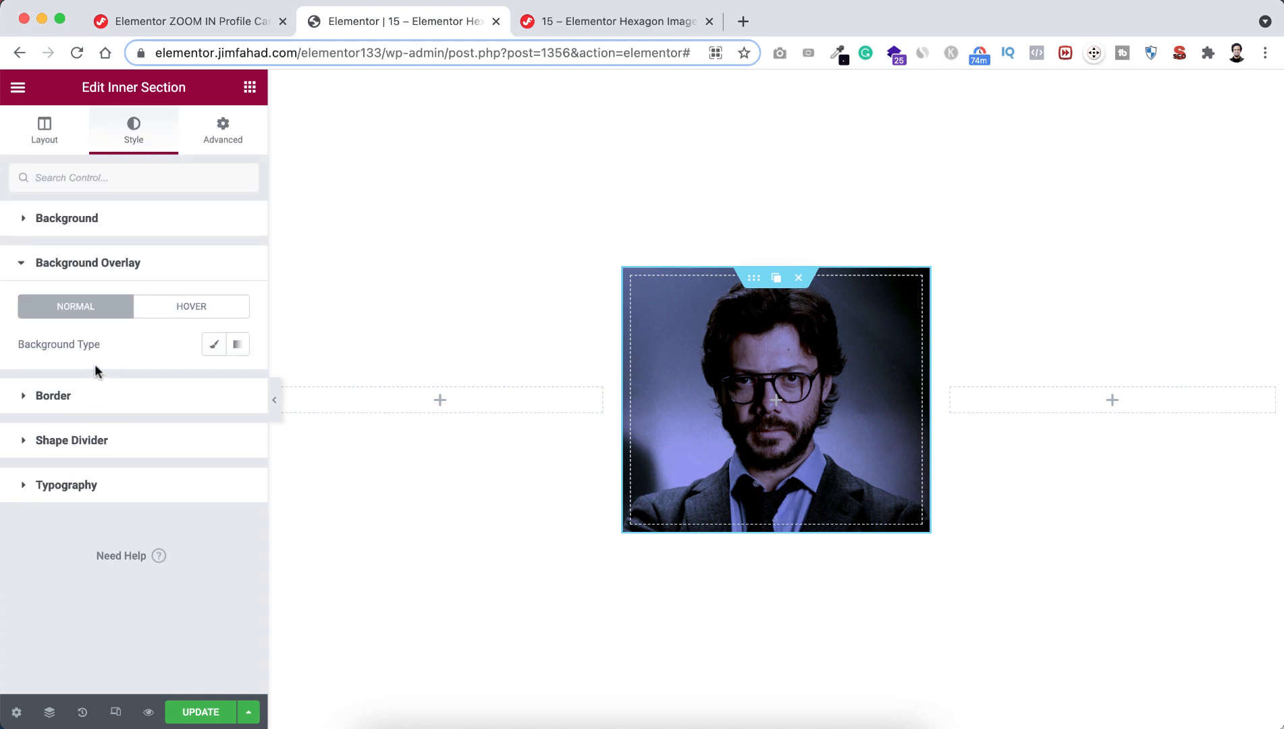
left_click(239, 346)
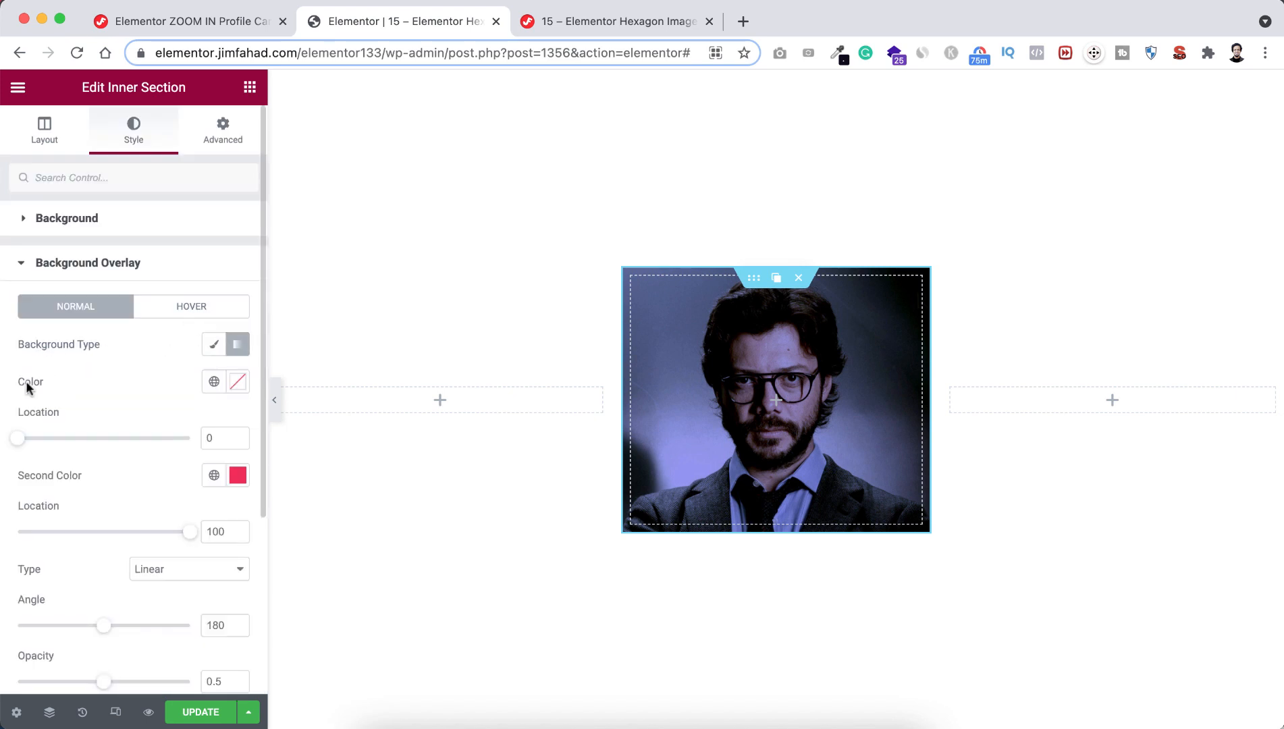
left_click(243, 383)
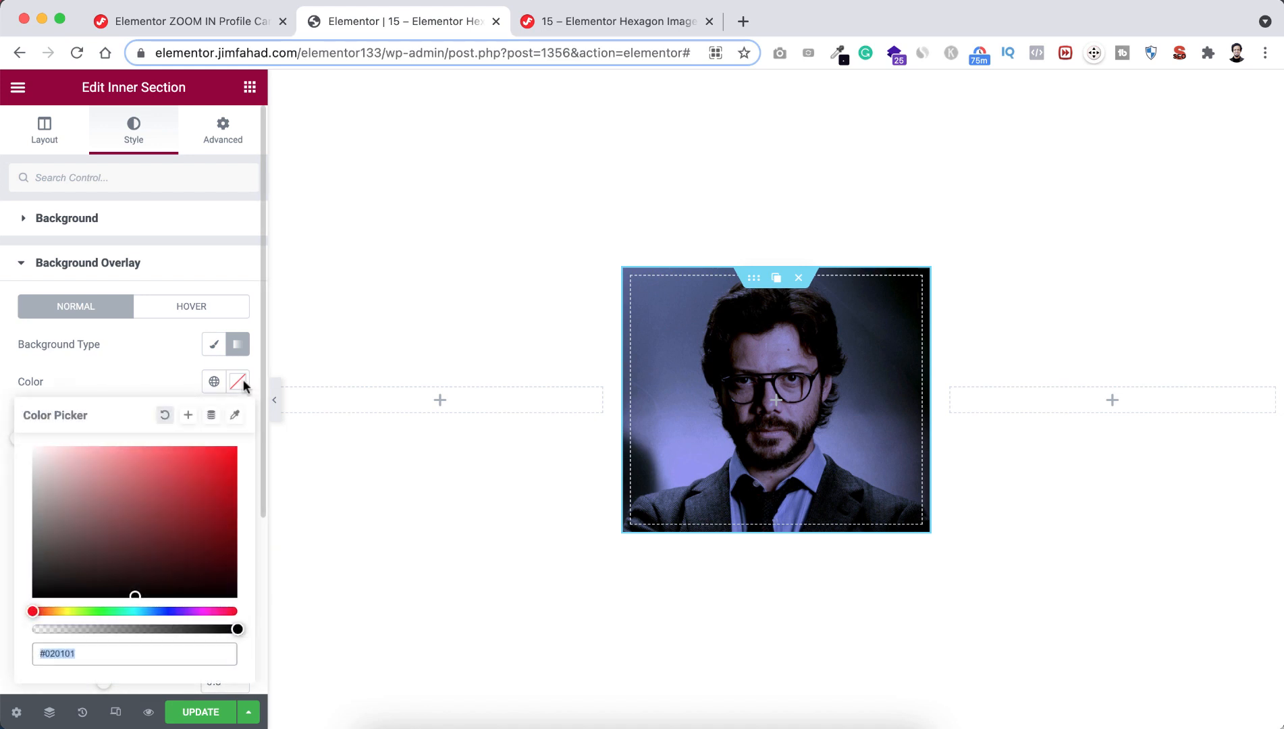
type("#2299EF")
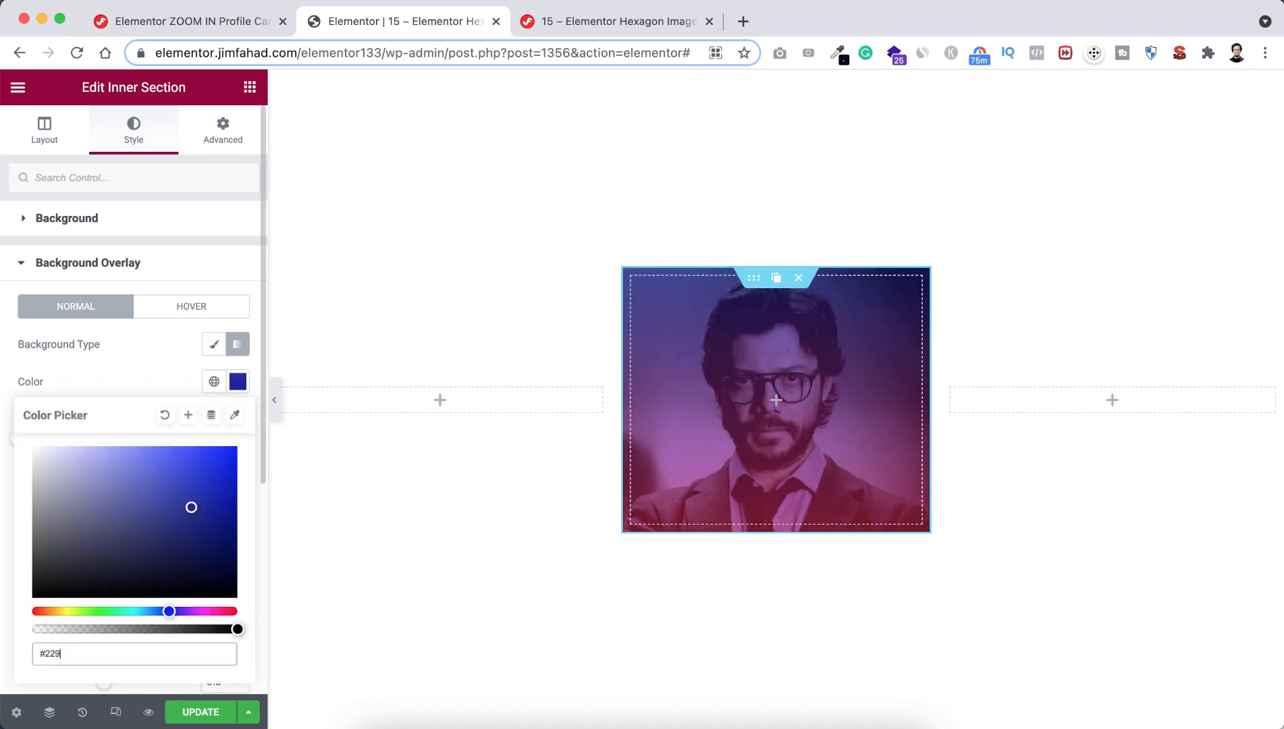
left_click(139, 380)
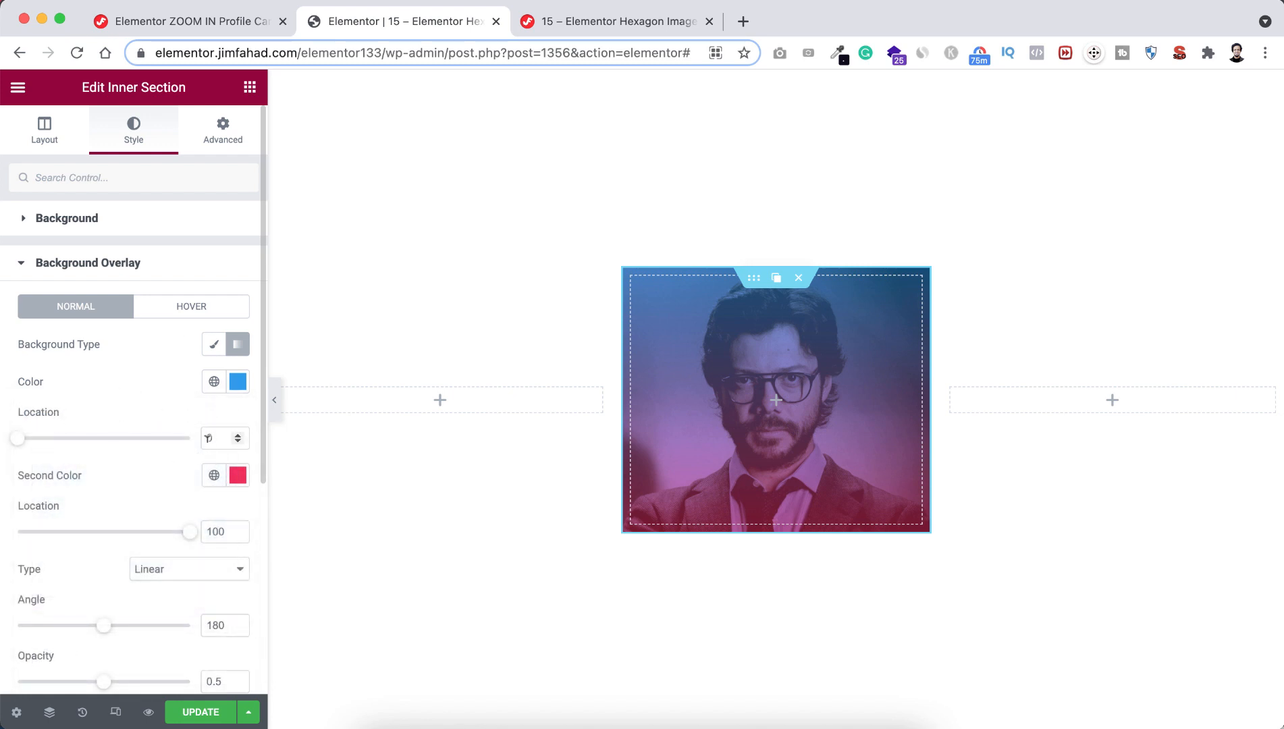
left_click(208, 438)
type("2")
- Give the gradient a deep blue second colour at 50, angle 140 and opacity 0.85
left_click(238, 475)
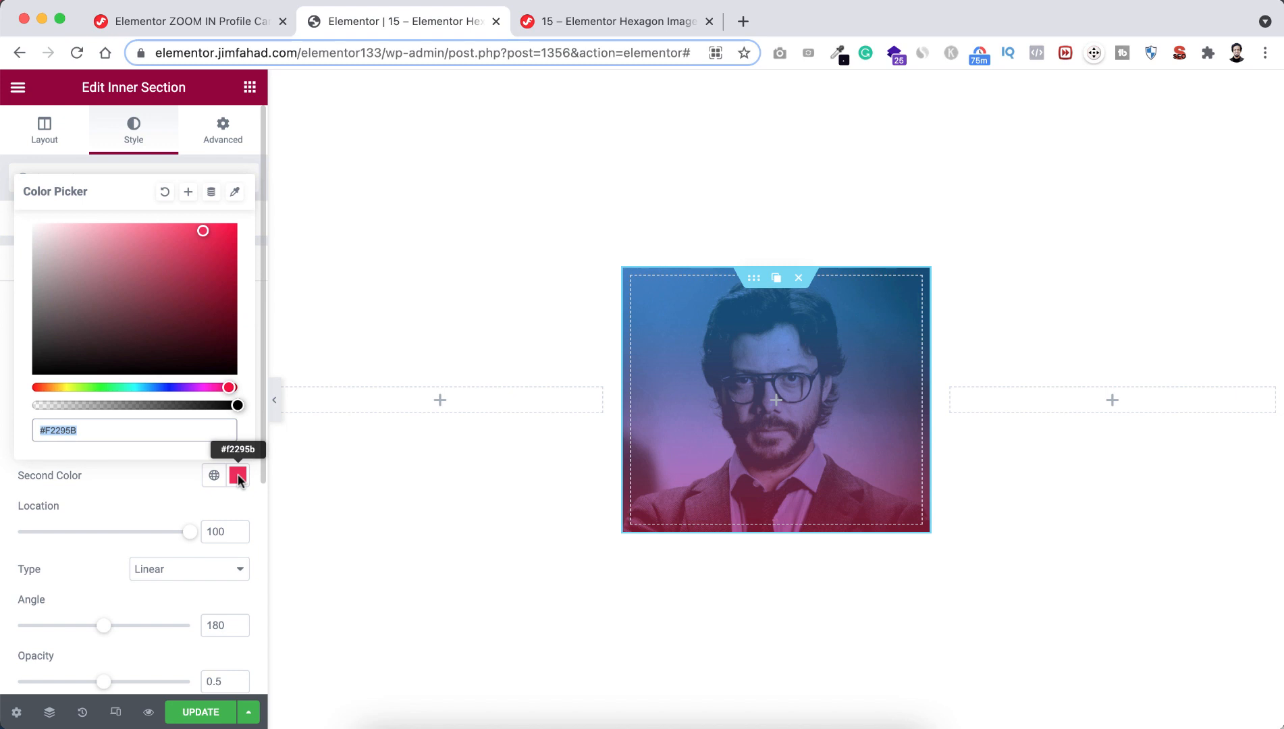
type("#191")
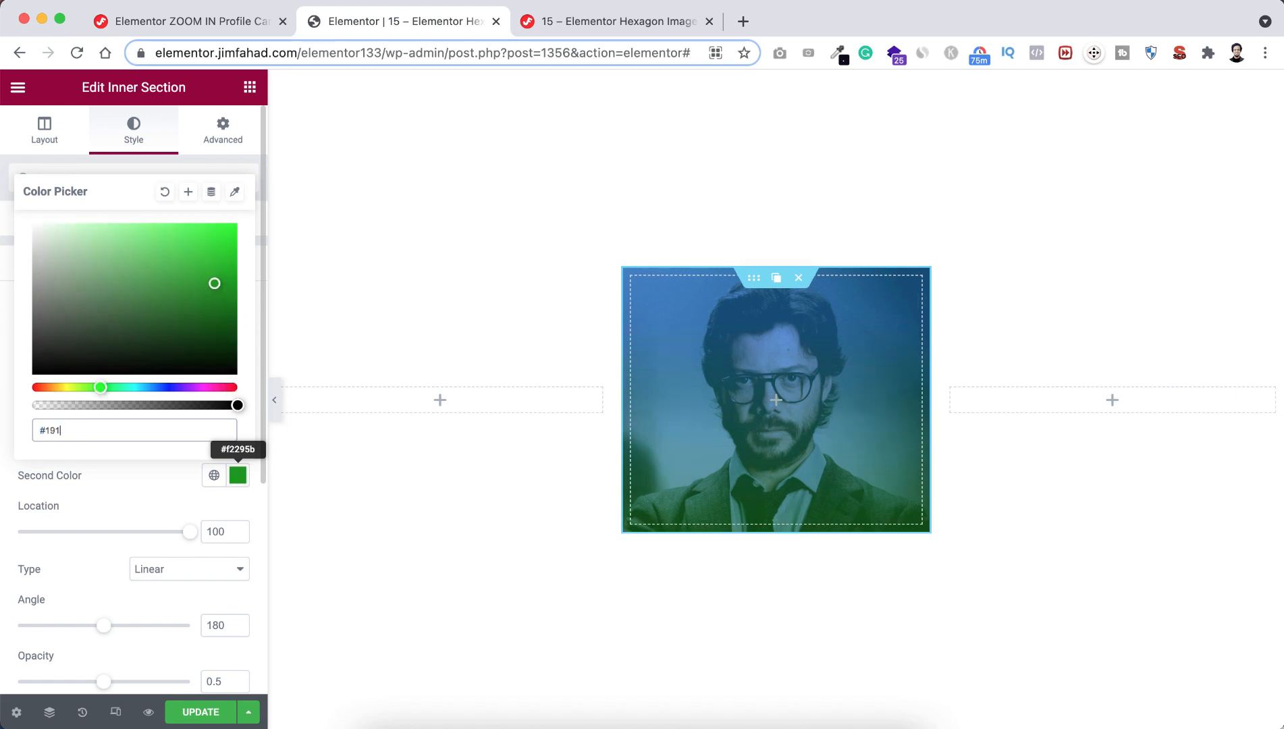
type("7A")
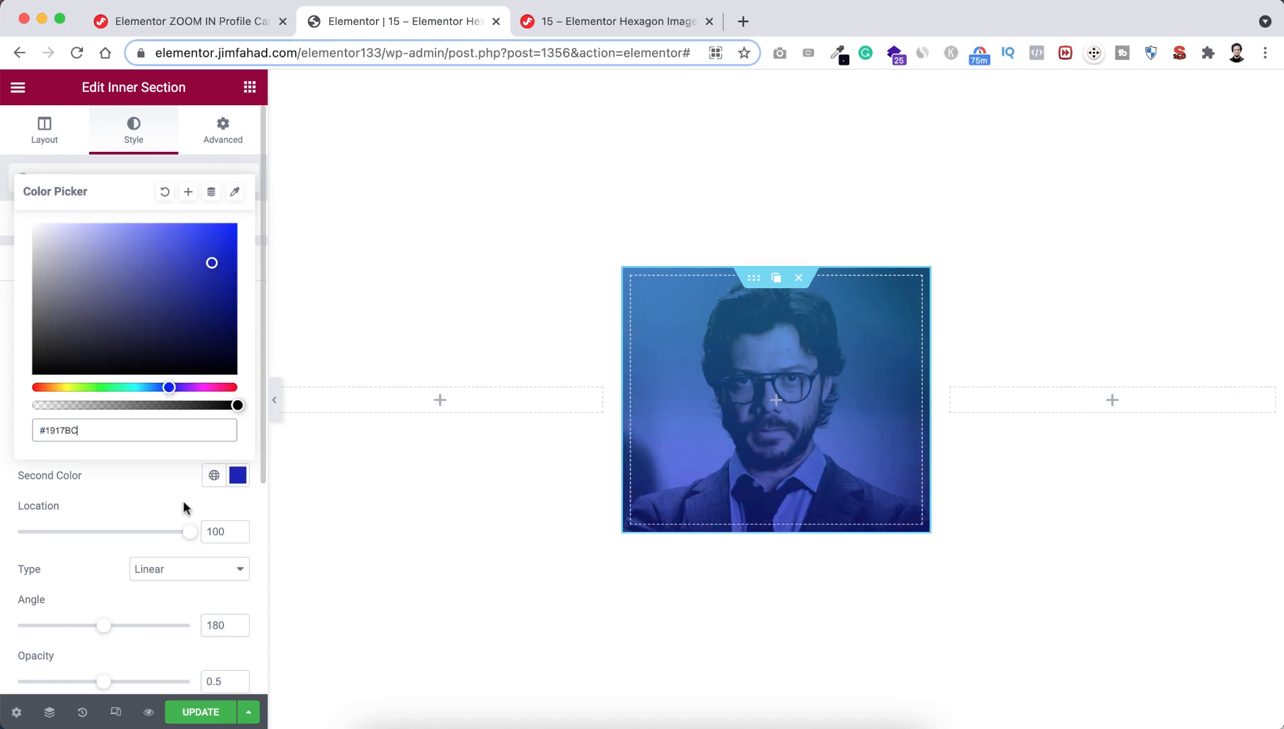
left_click(161, 504)
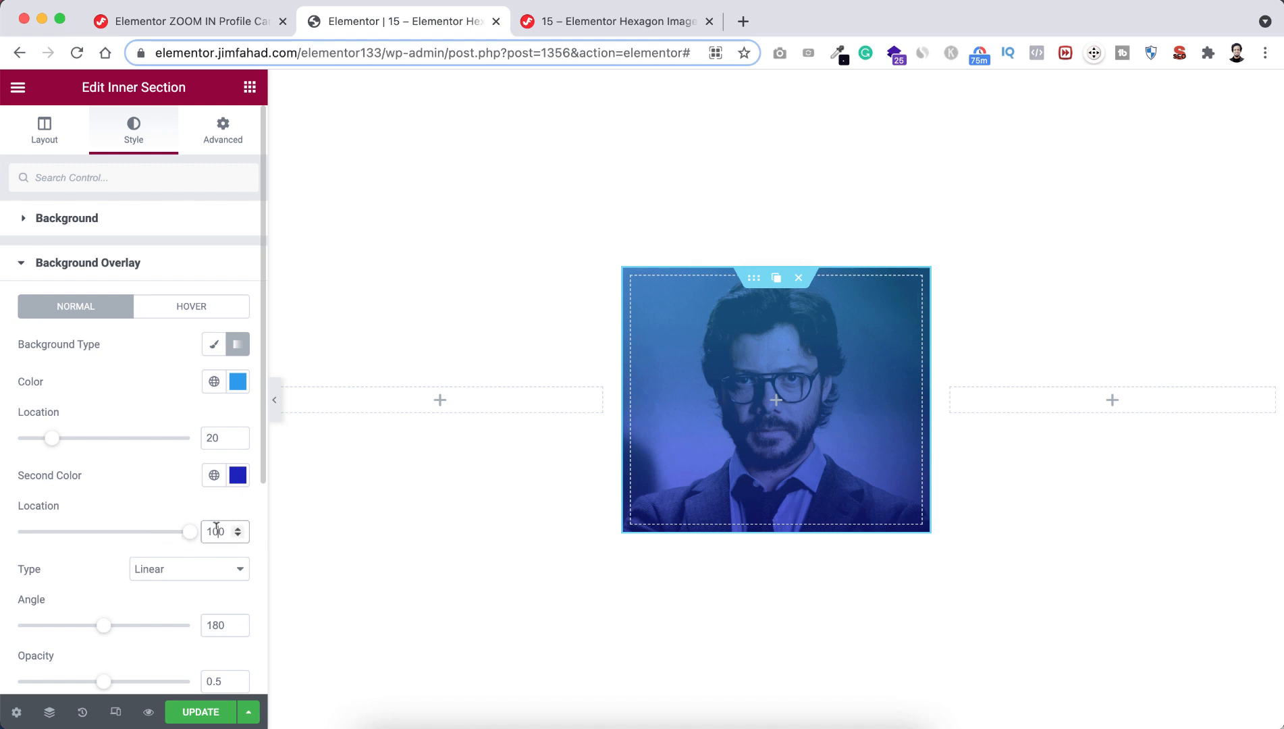
type("50")
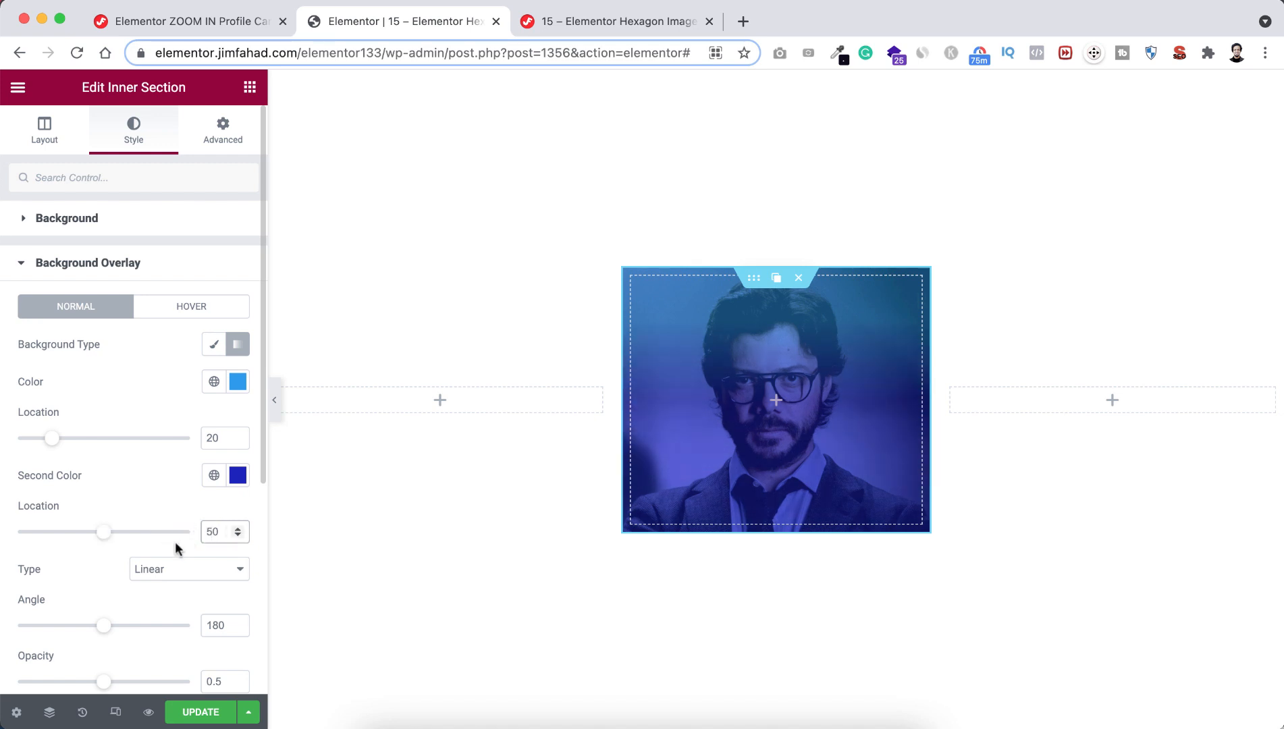
scroll(95, 598, "down", 3)
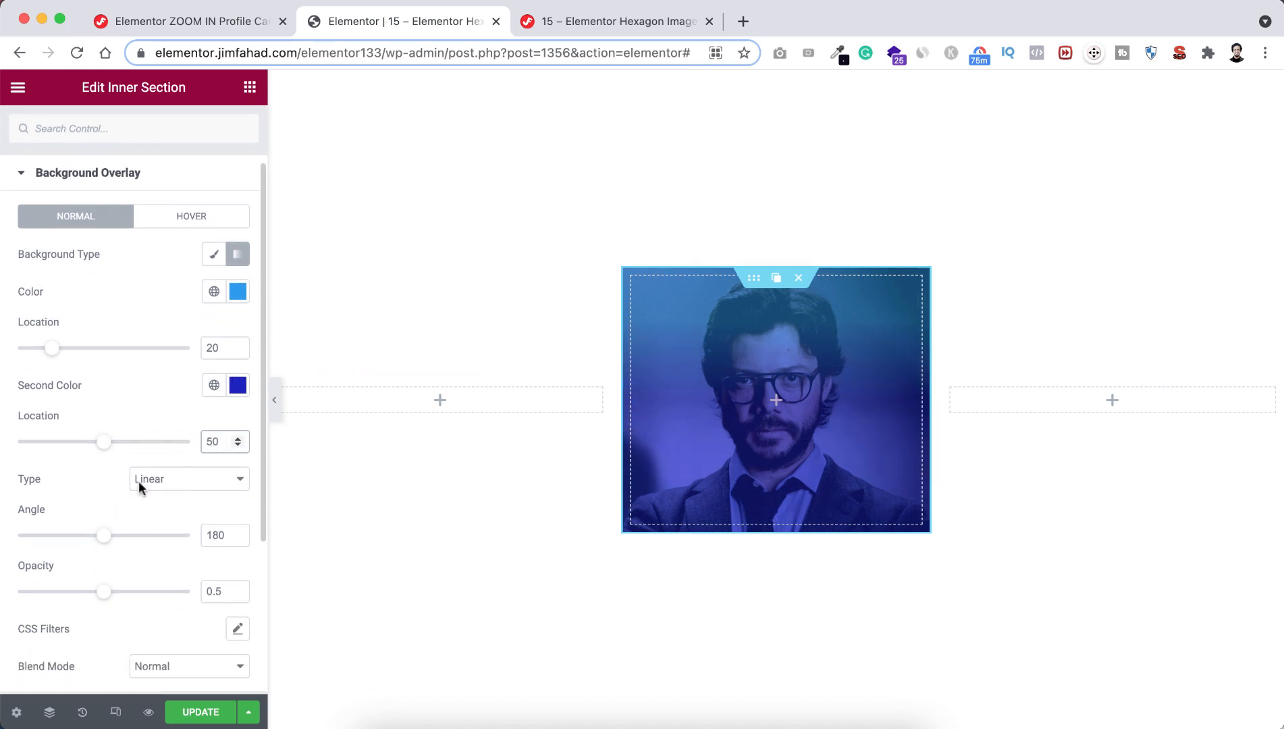
left_click(213, 533)
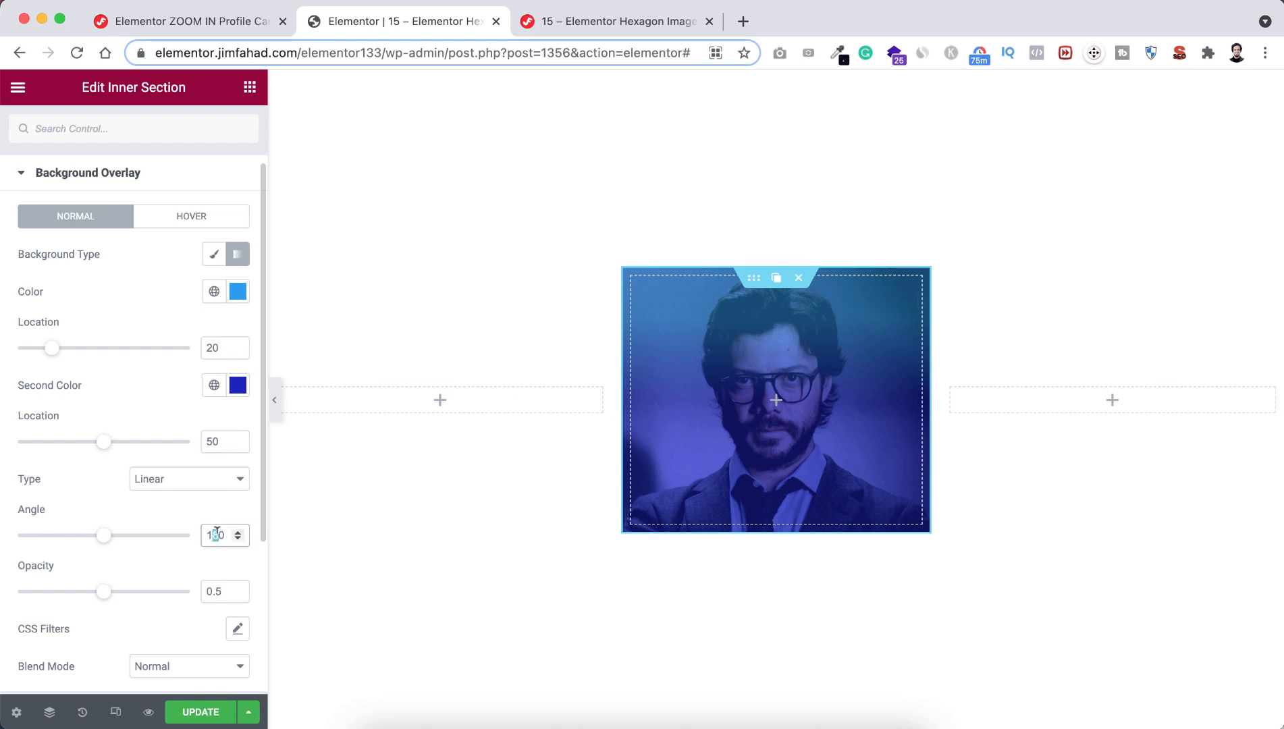
type("4")
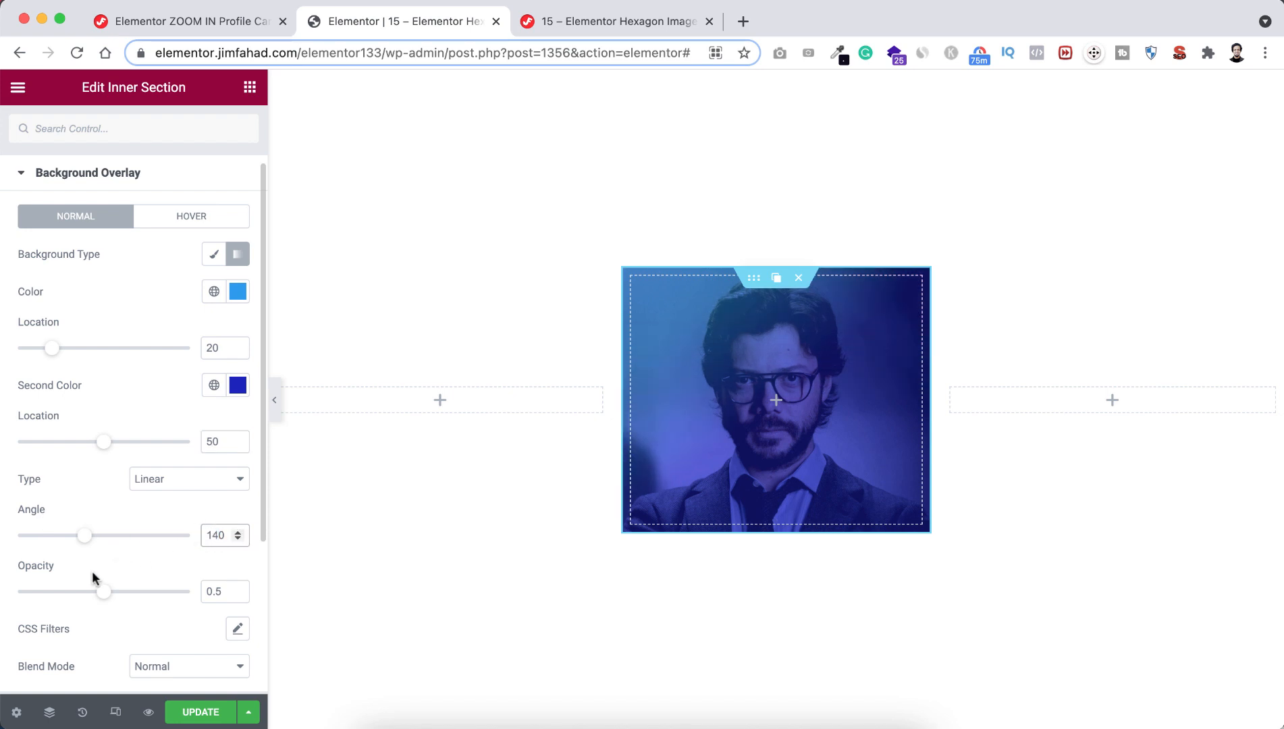
left_click_drag(106, 594, 159, 594)
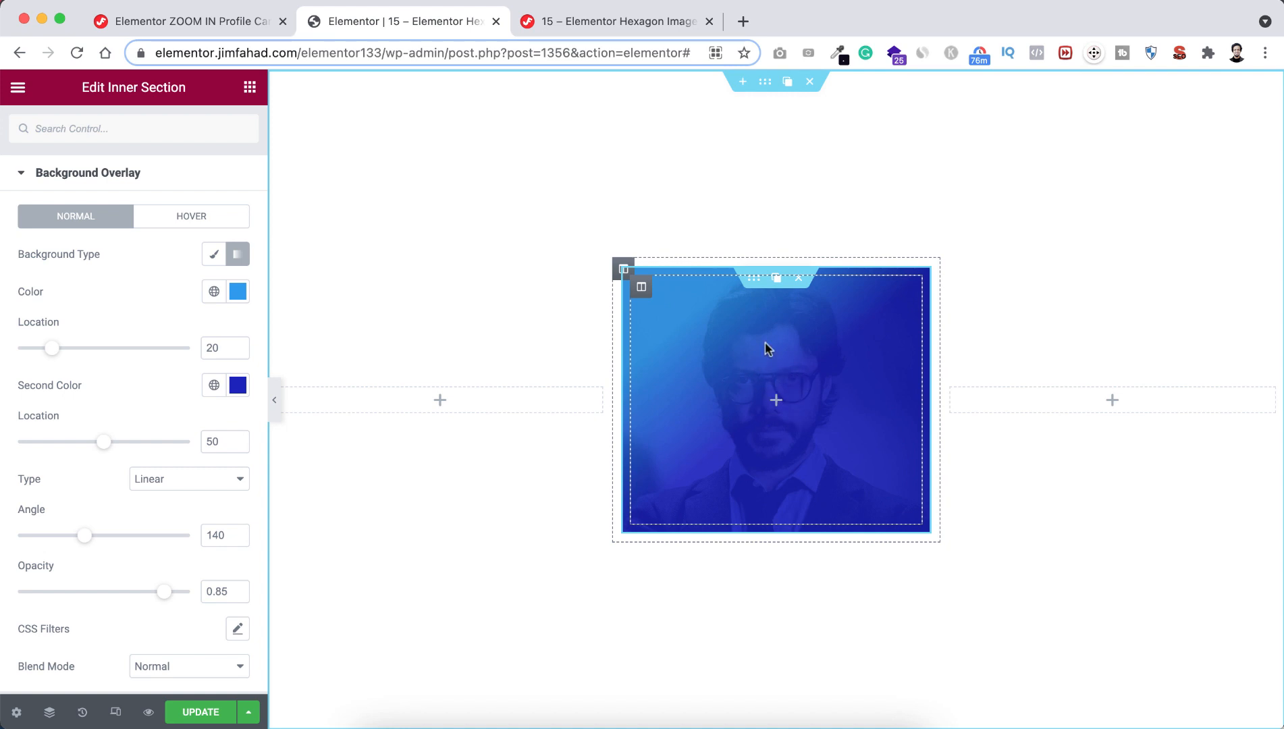
left_click(776, 401)
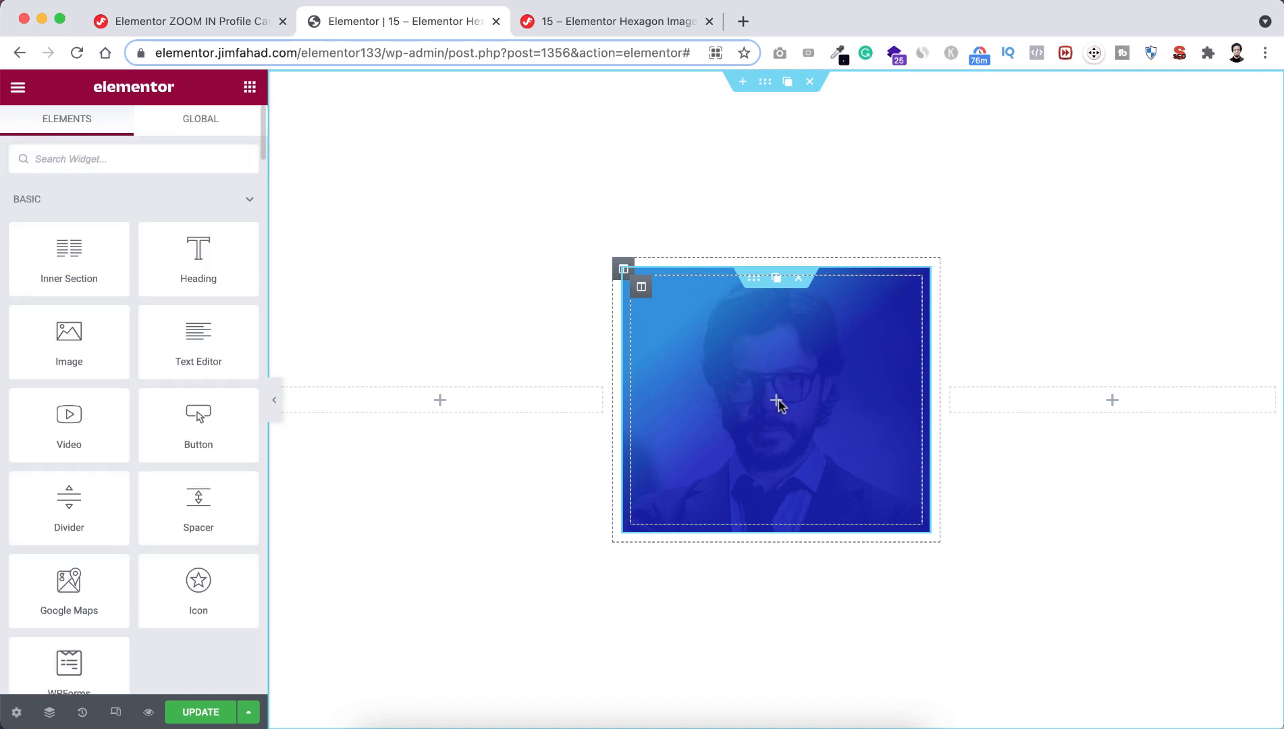
- Add a centred heading with the person's name in white text to the portrait card
left_click_drag(195, 252, 771, 401)
left_click(172, 289)
key("super+a")
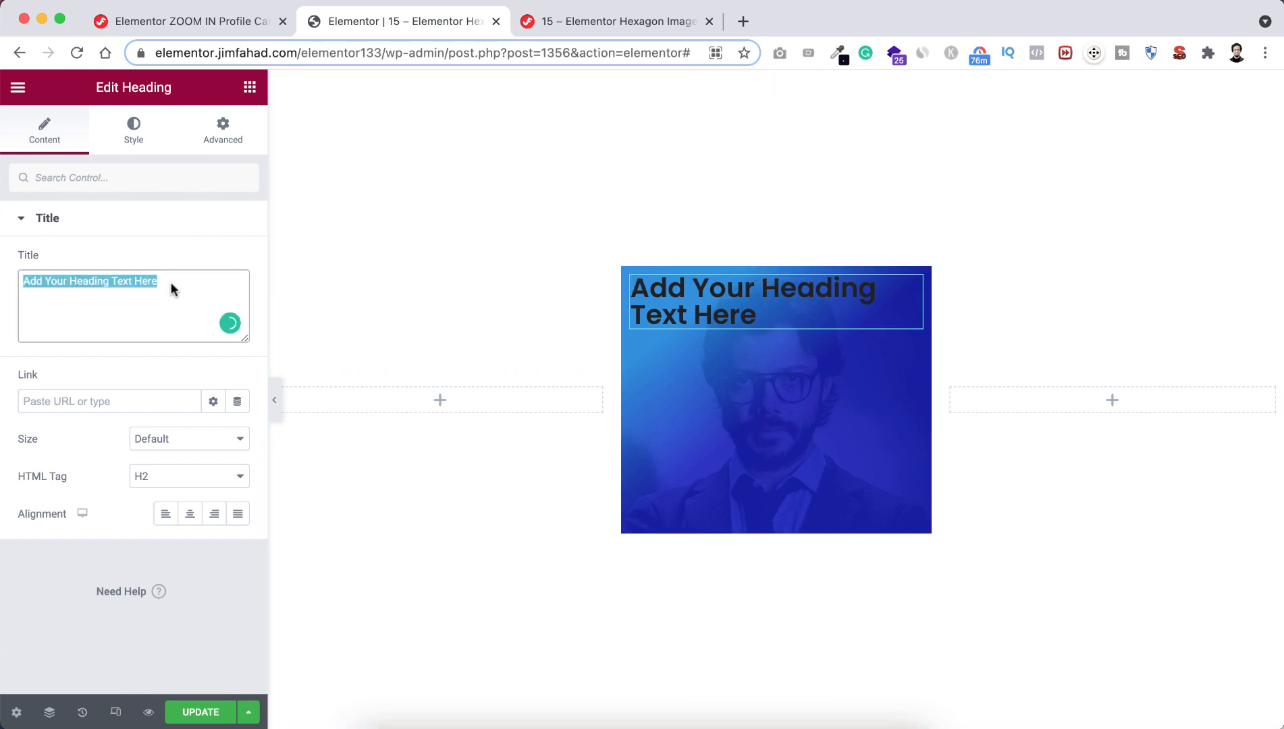
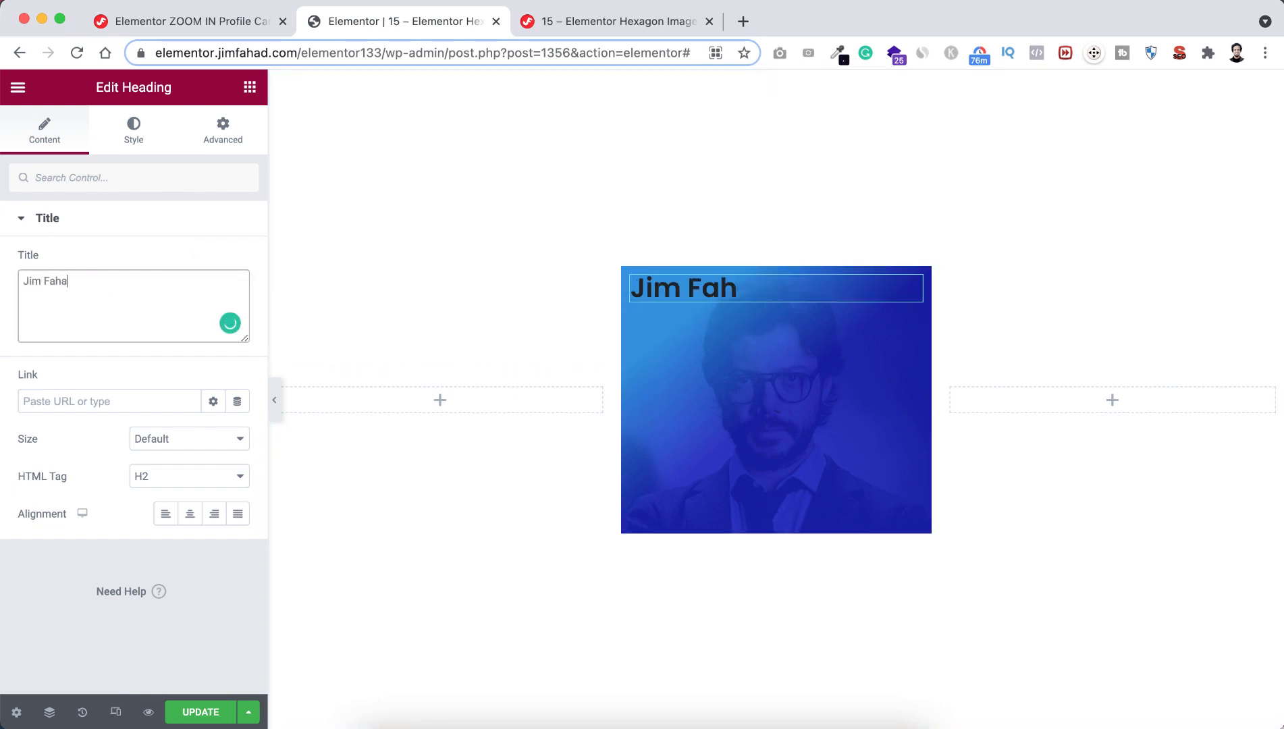
left_click(190, 517)
left_click(133, 127)
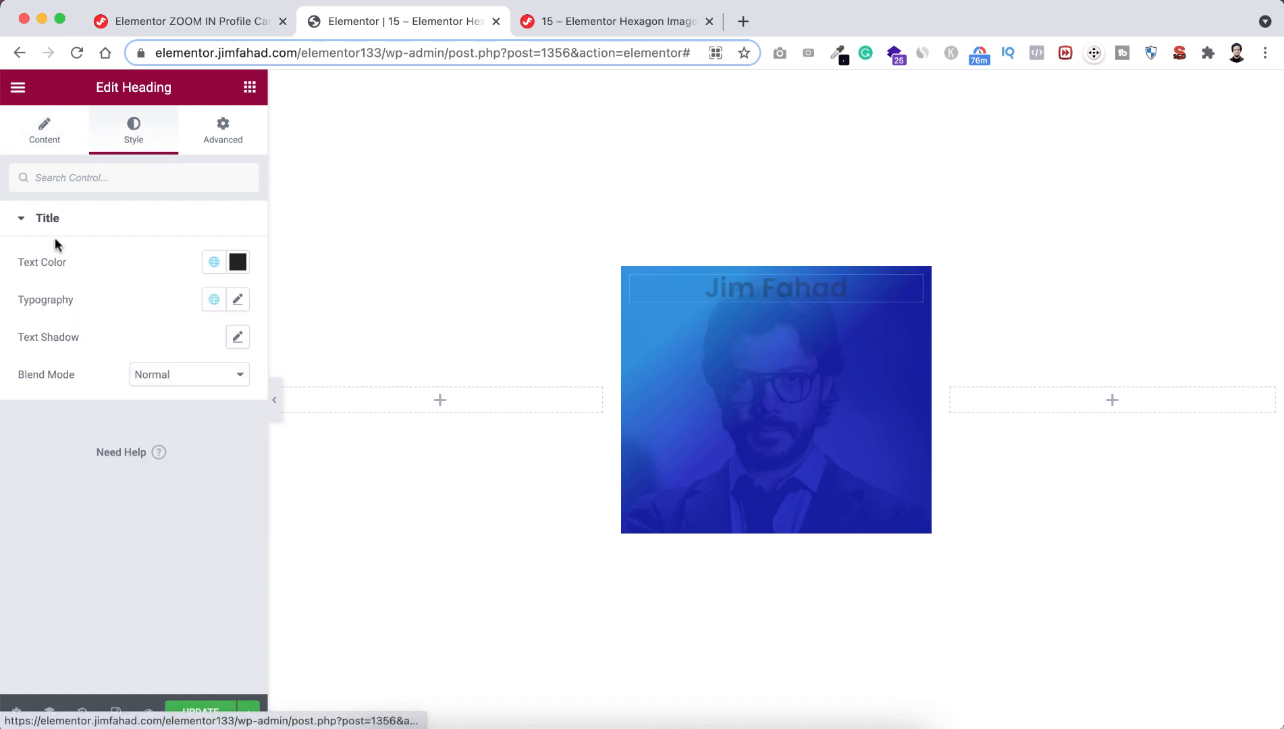
left_click(238, 262)
left_click_drag(126, 331, 24, 317)
left_click(127, 259)
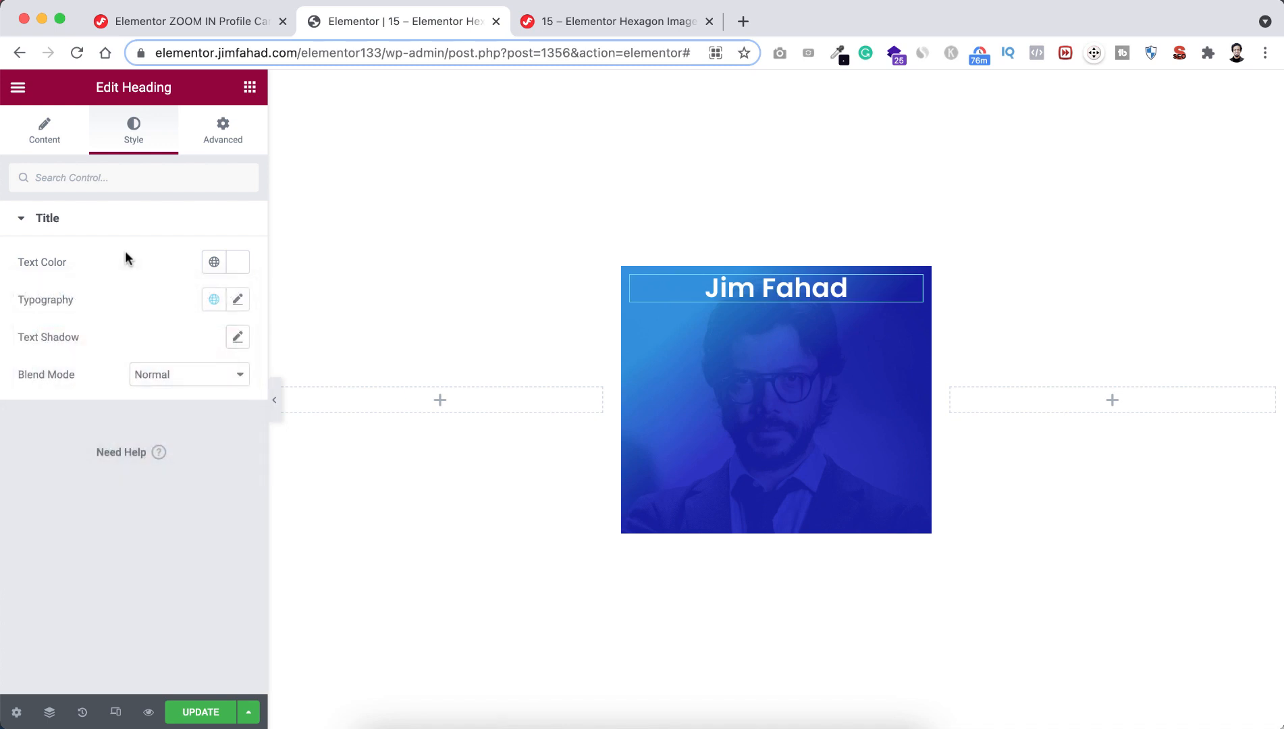
left_click(247, 91)
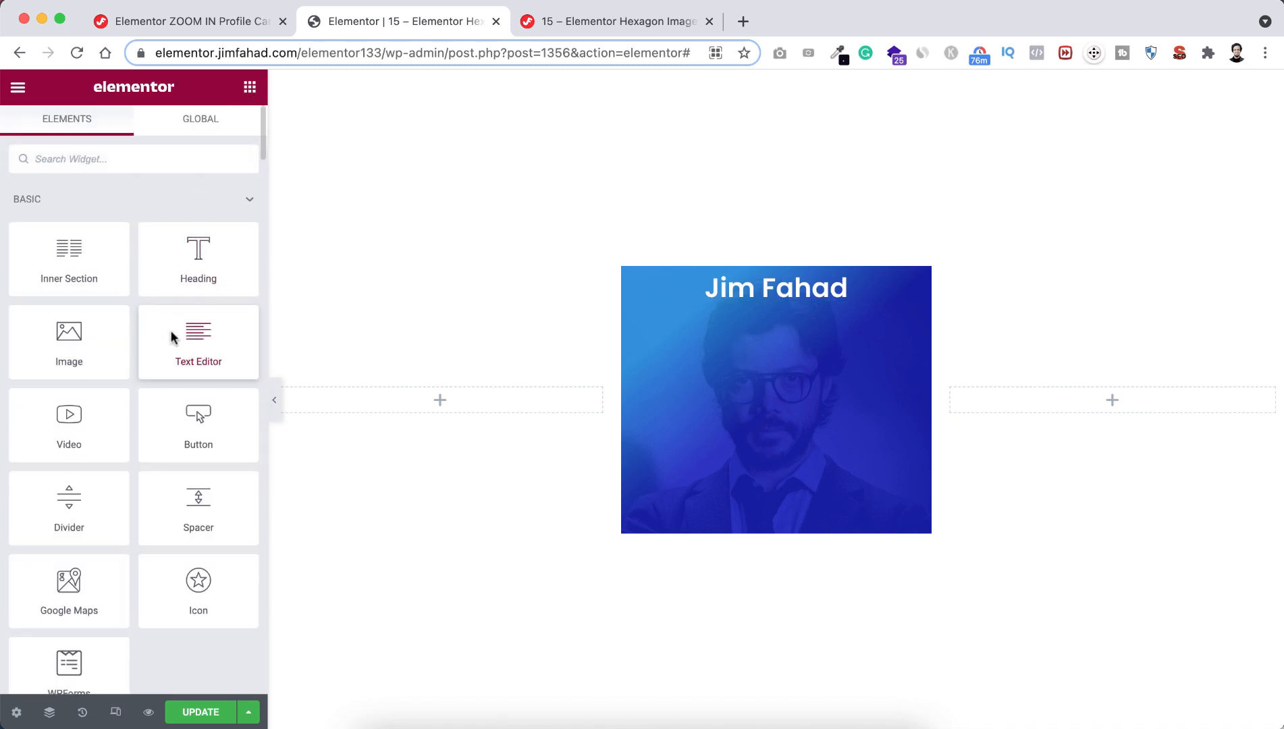
- Add a Text Editor paragraph under the heading with centred, white #FFFFFF text
left_click_drag(188, 339, 766, 307)
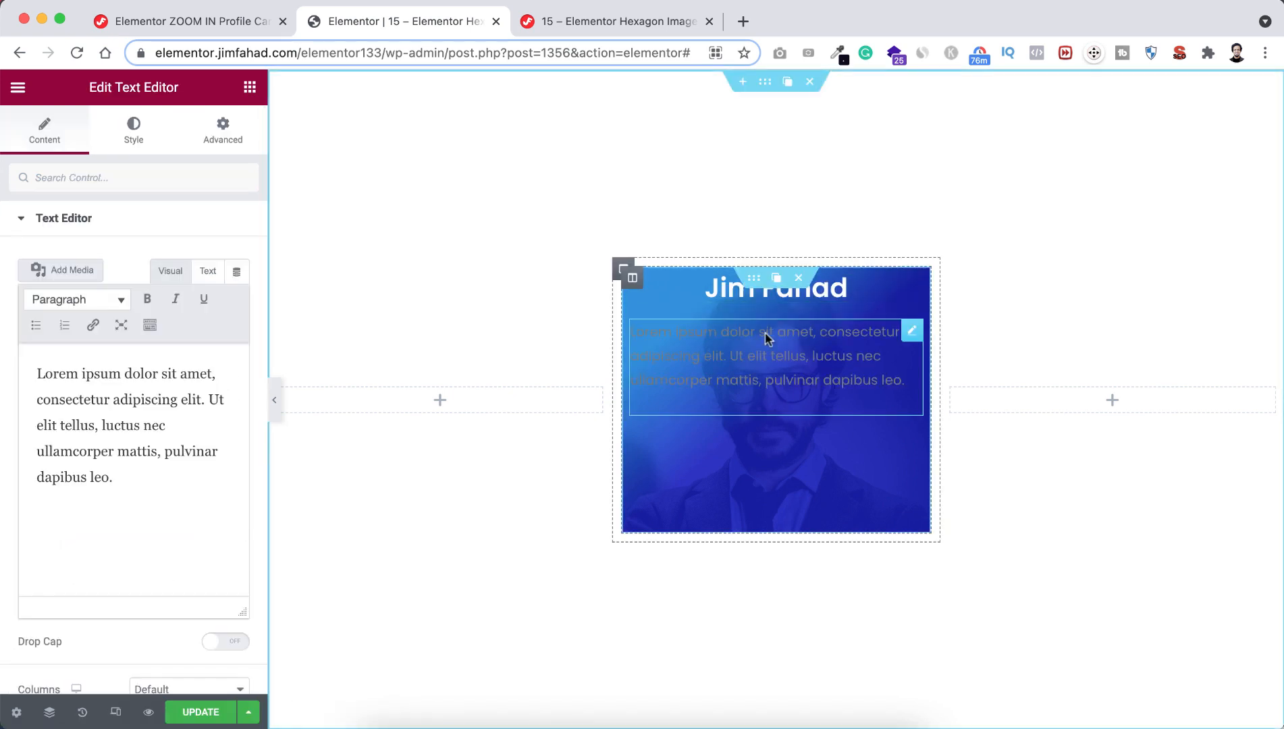
left_click(135, 136)
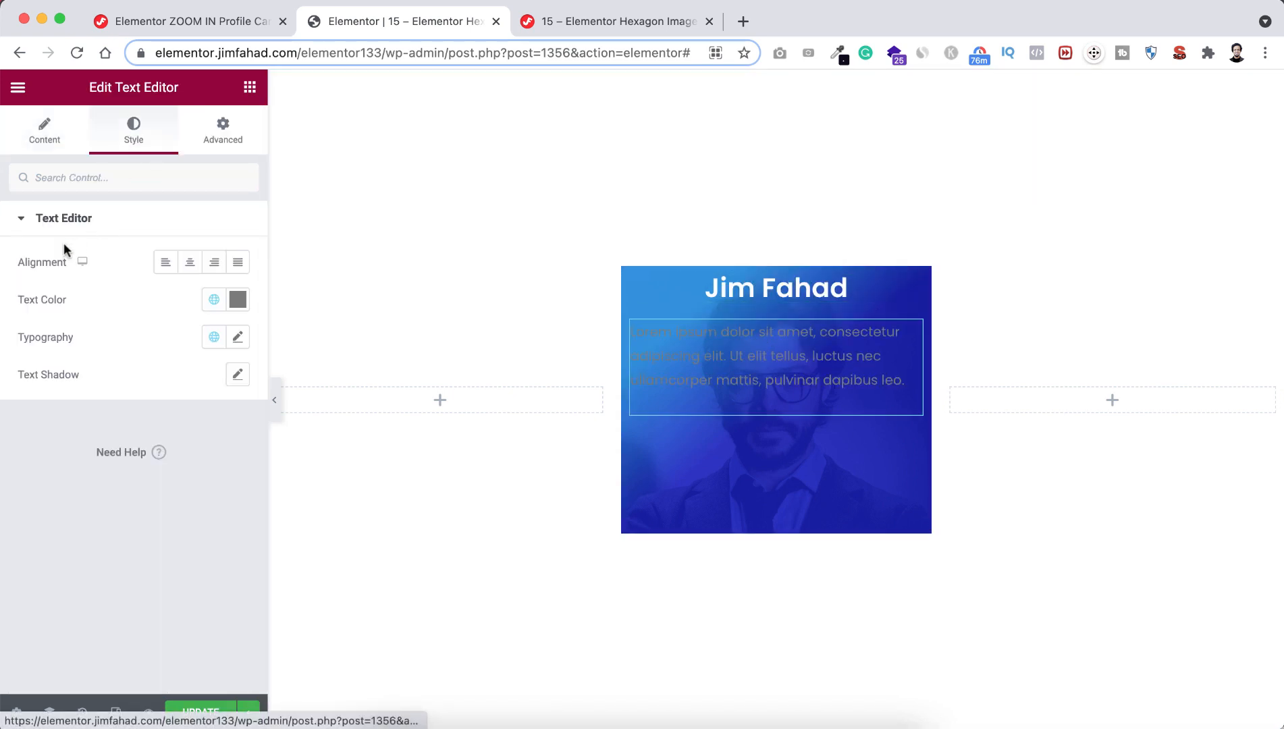
left_click(190, 262)
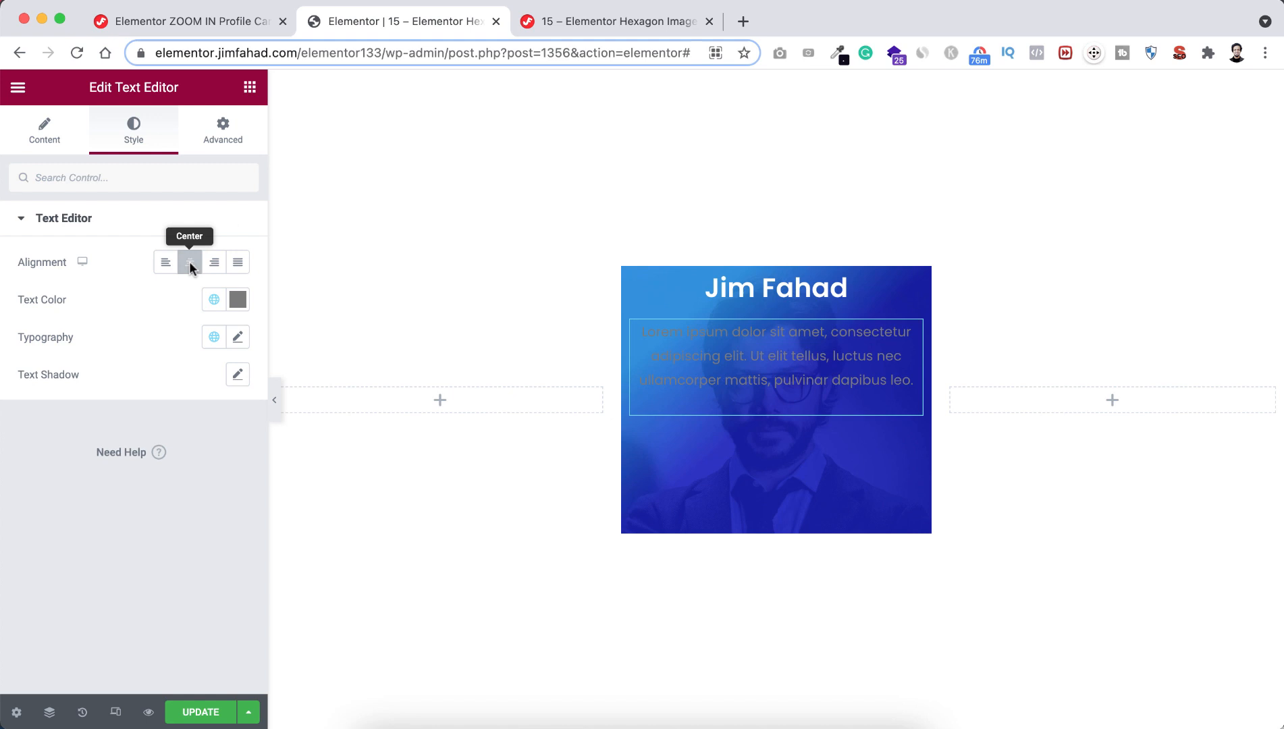
left_click(238, 299)
left_click(28, 365)
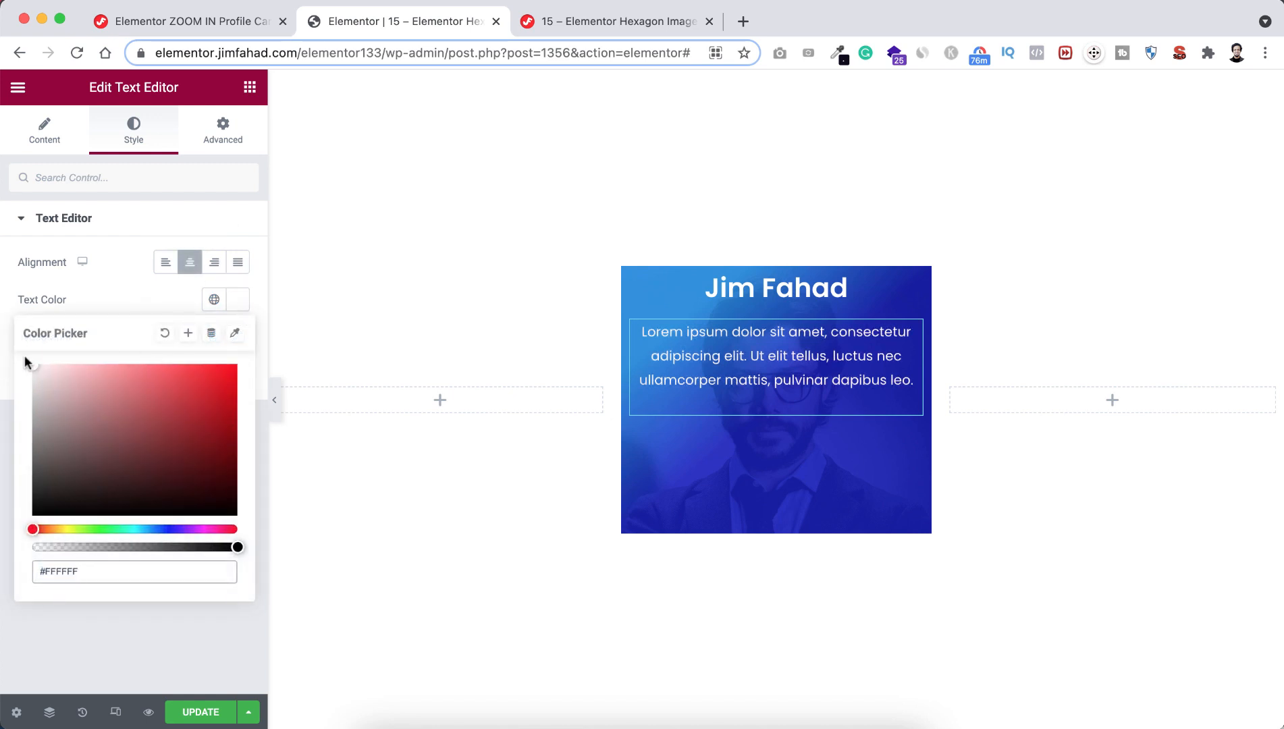
left_click(128, 294)
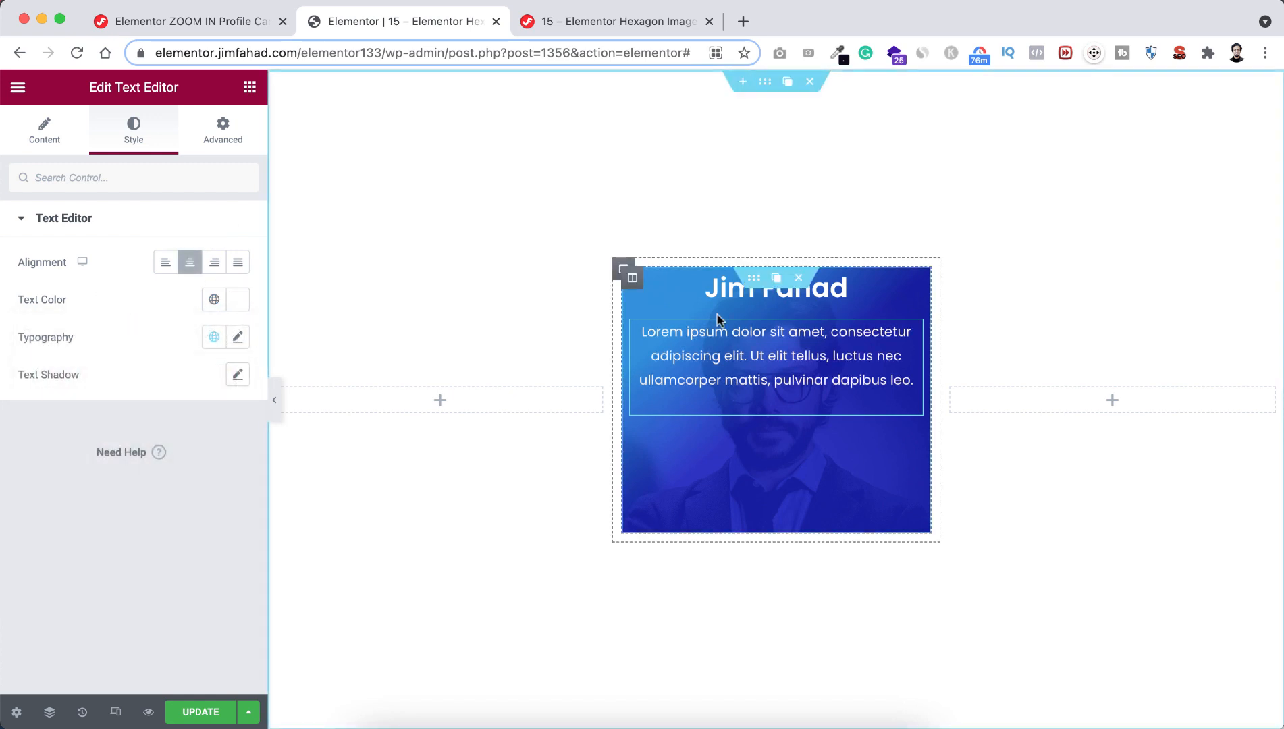
left_click(754, 282)
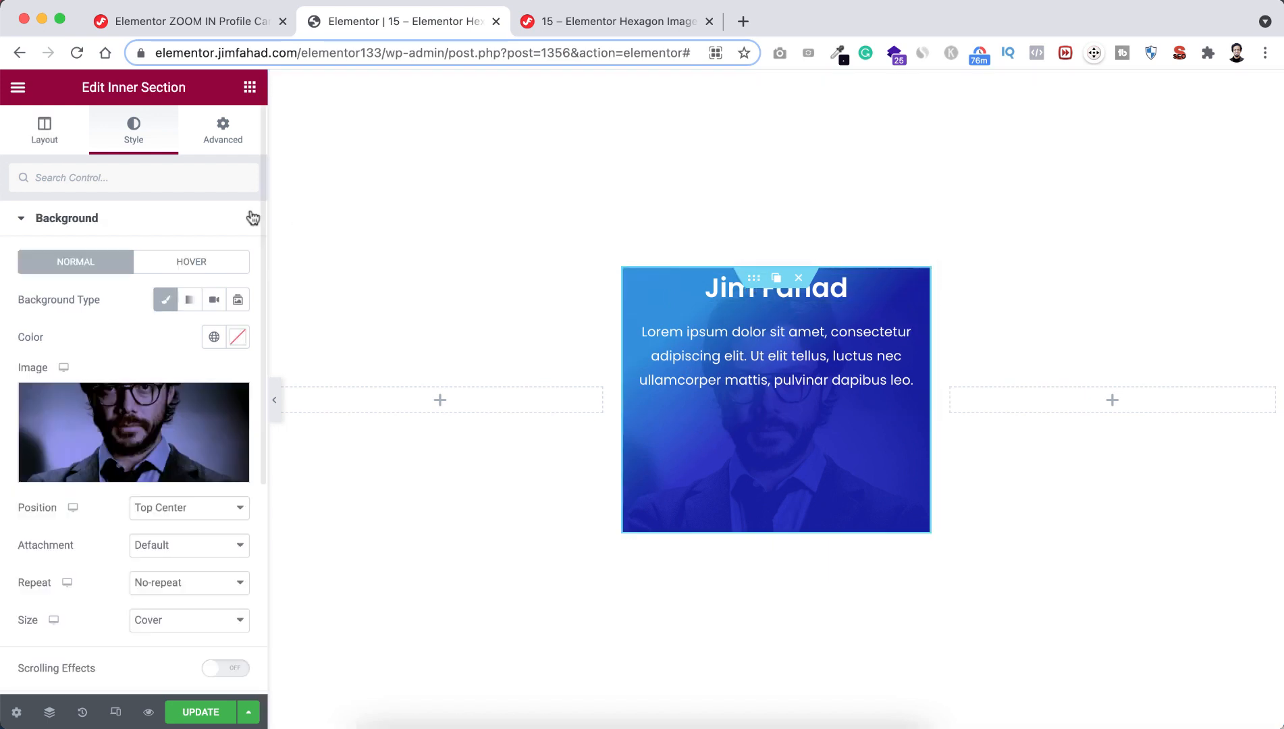
- Set the inner section's padding, unlinked, with 25 on the top side
left_click(223, 140)
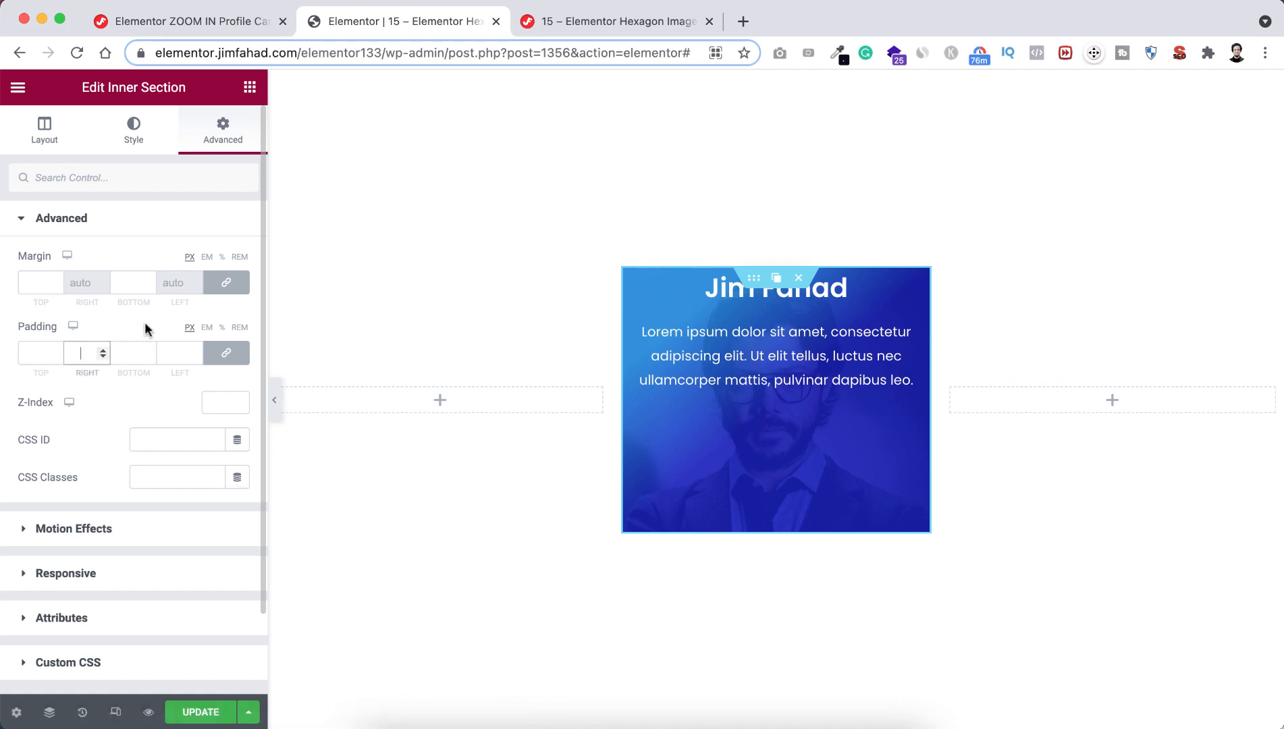
left_click(222, 327)
left_click(93, 353)
type("2")
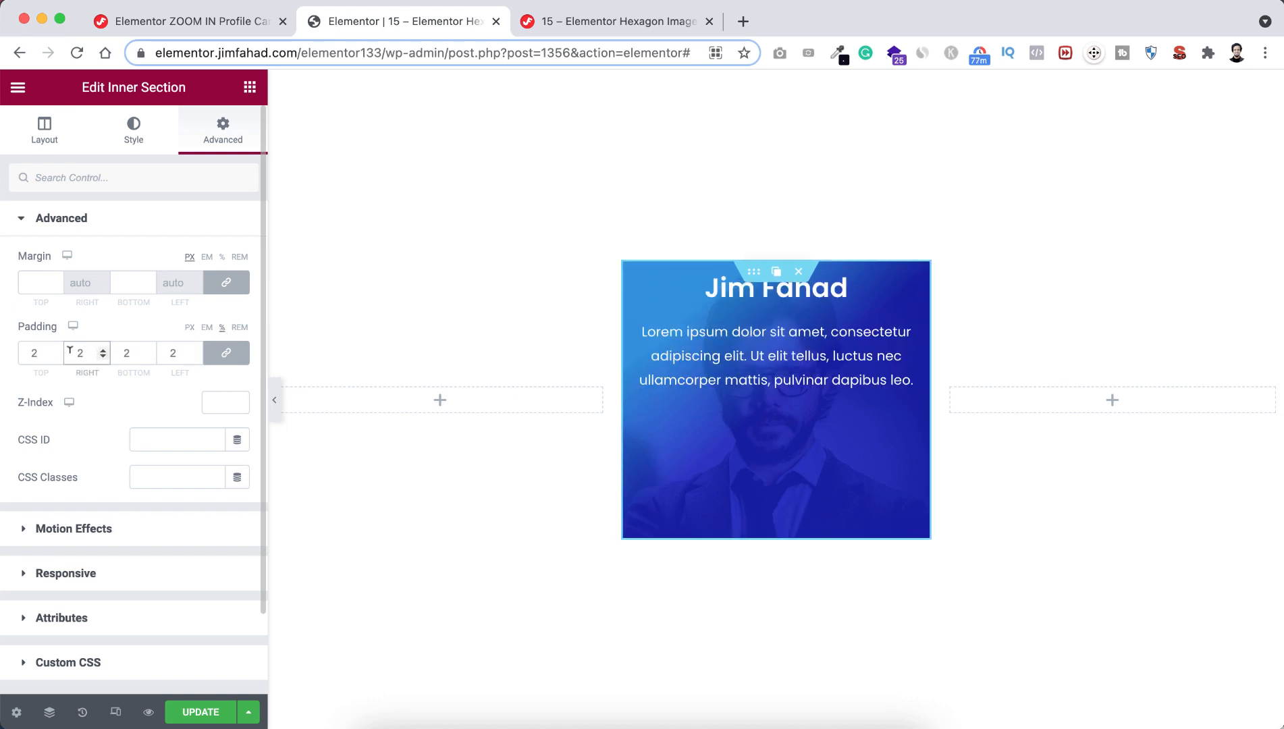
left_click(225, 352)
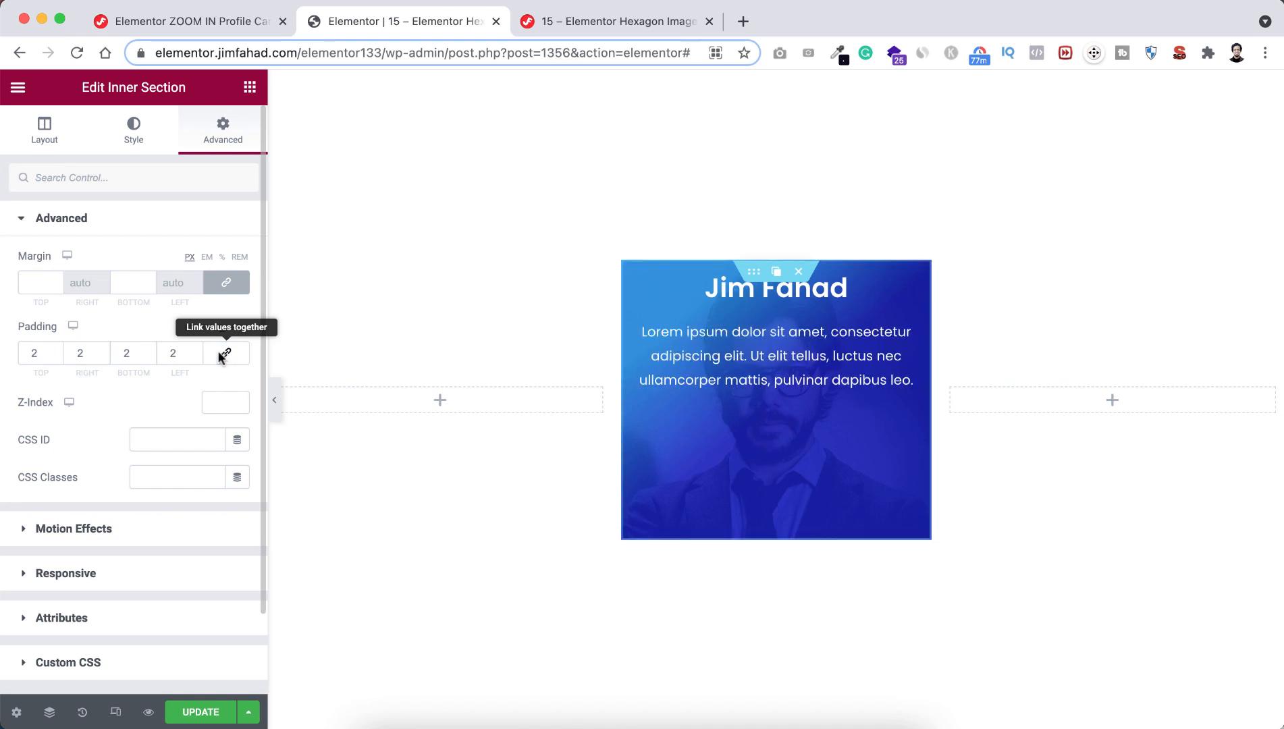
left_click(41, 351)
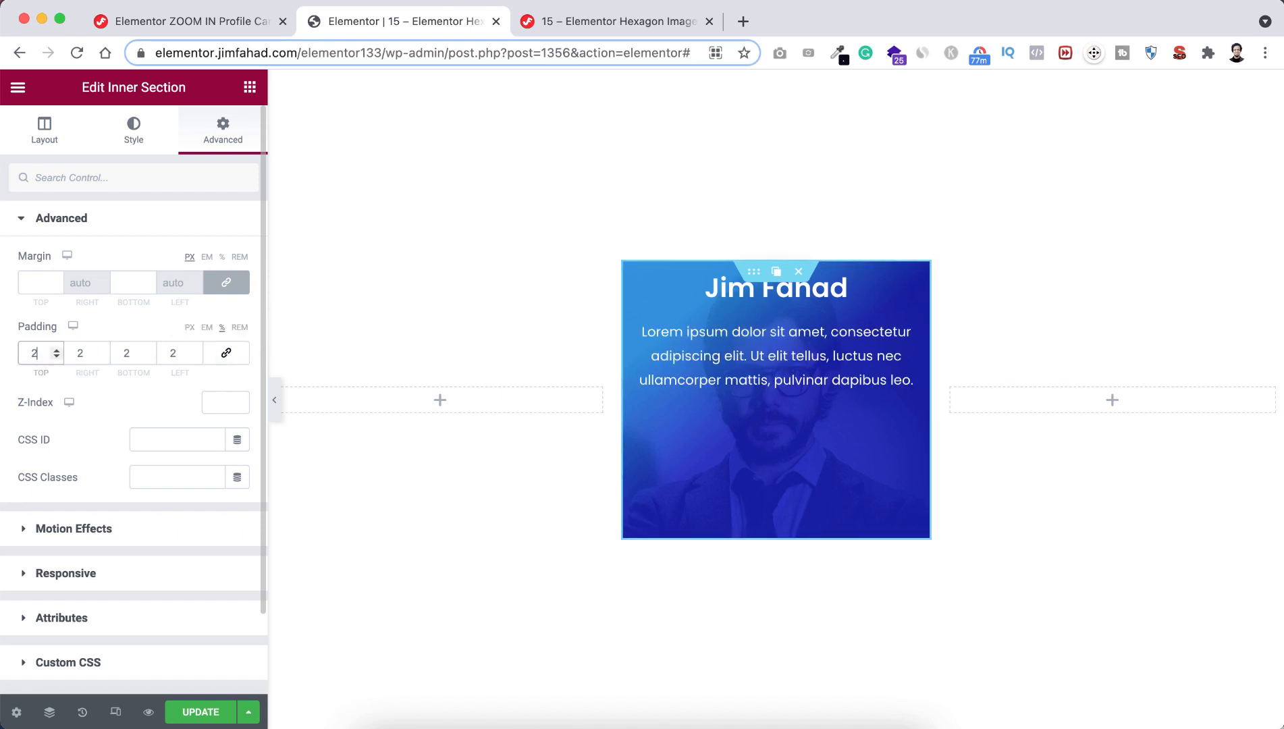
type("5")
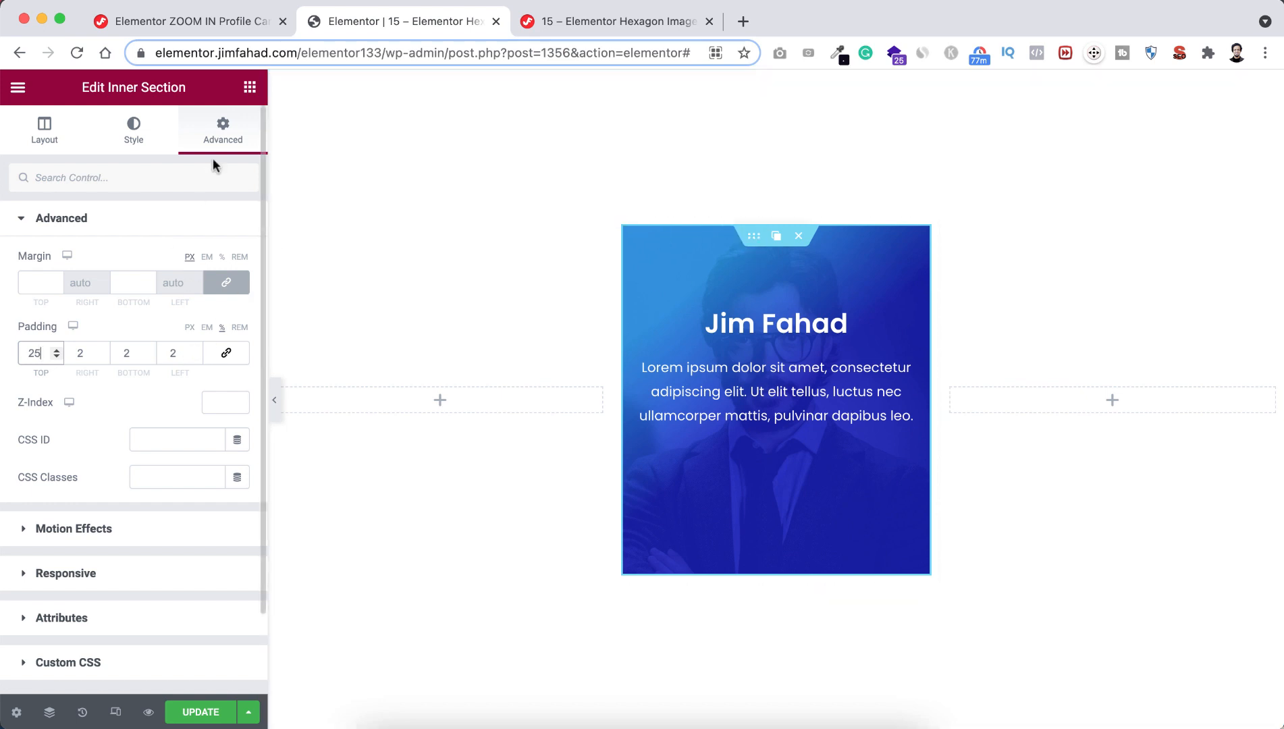
- Expand the inner section's empty Custom CSS editor
scroll(170, 483, "down", 2)
scroll(170, 484, "down", 1)
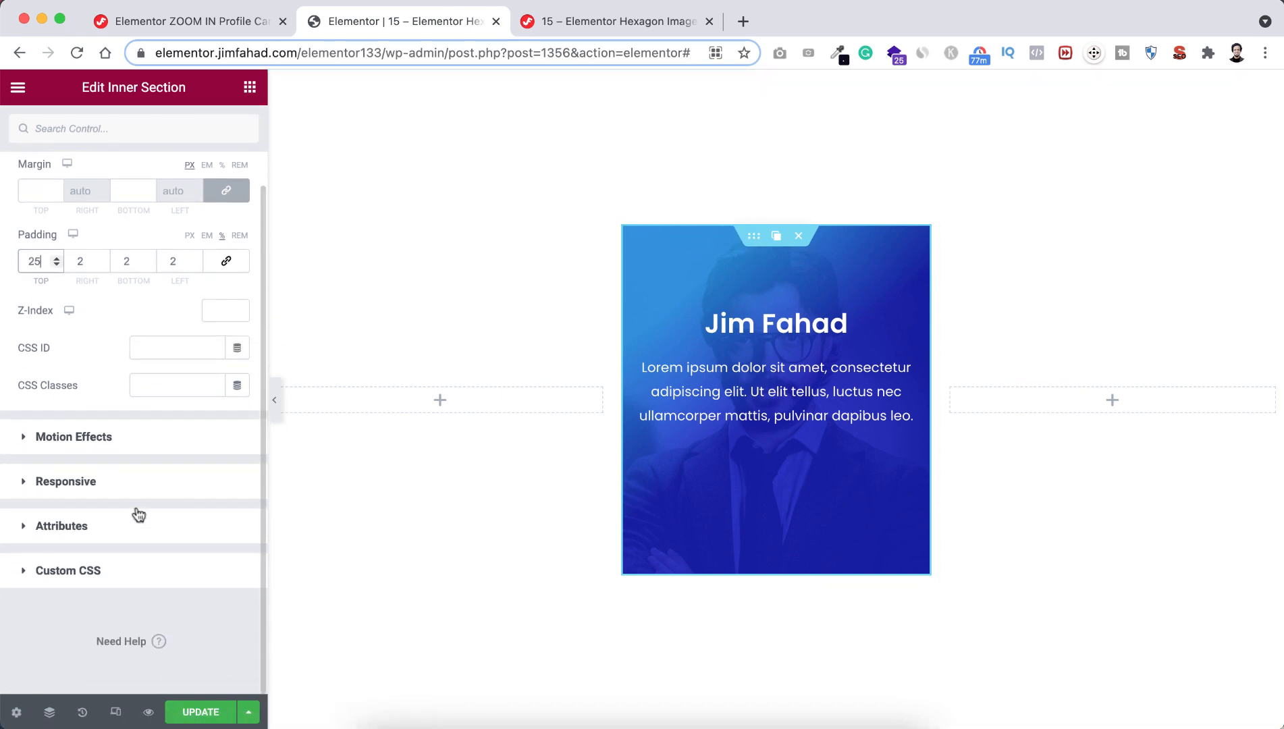
left_click(91, 572)
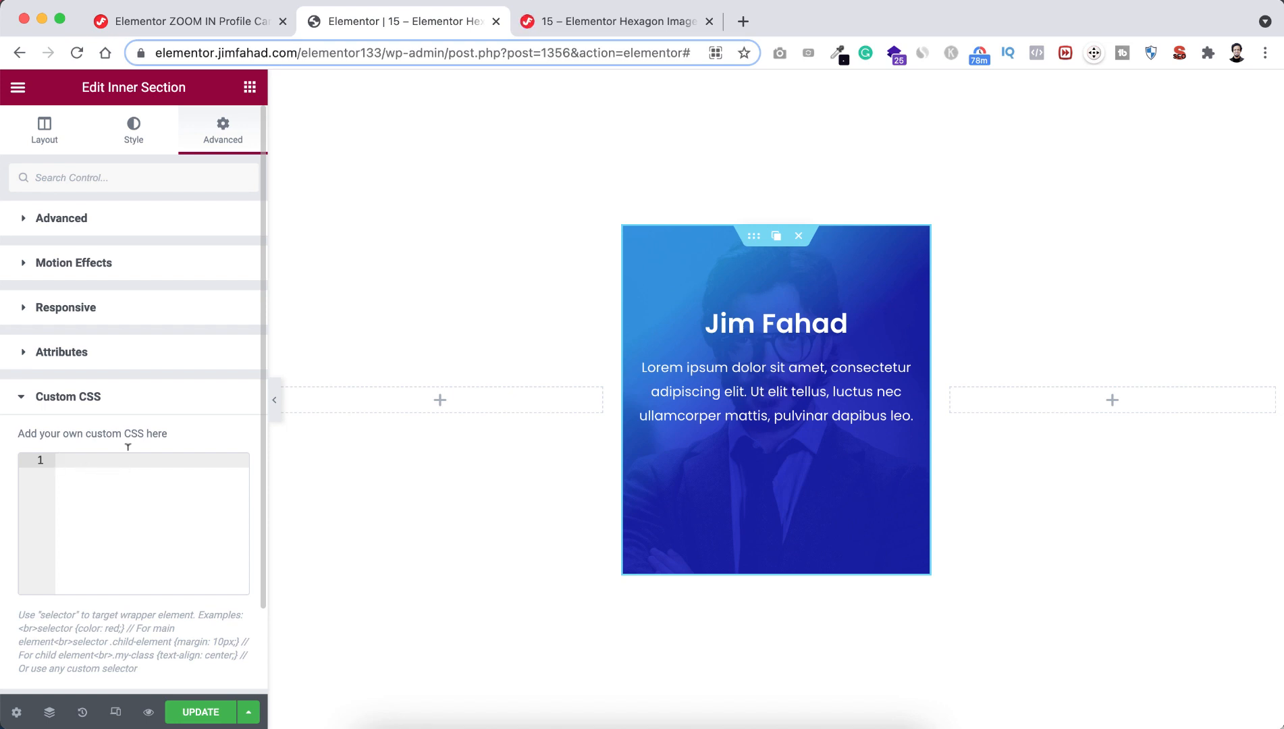
- Copy the Hexagon Clip-Path CSS from the tutorial and paste it into Custom CSS
left_click(193, 22)
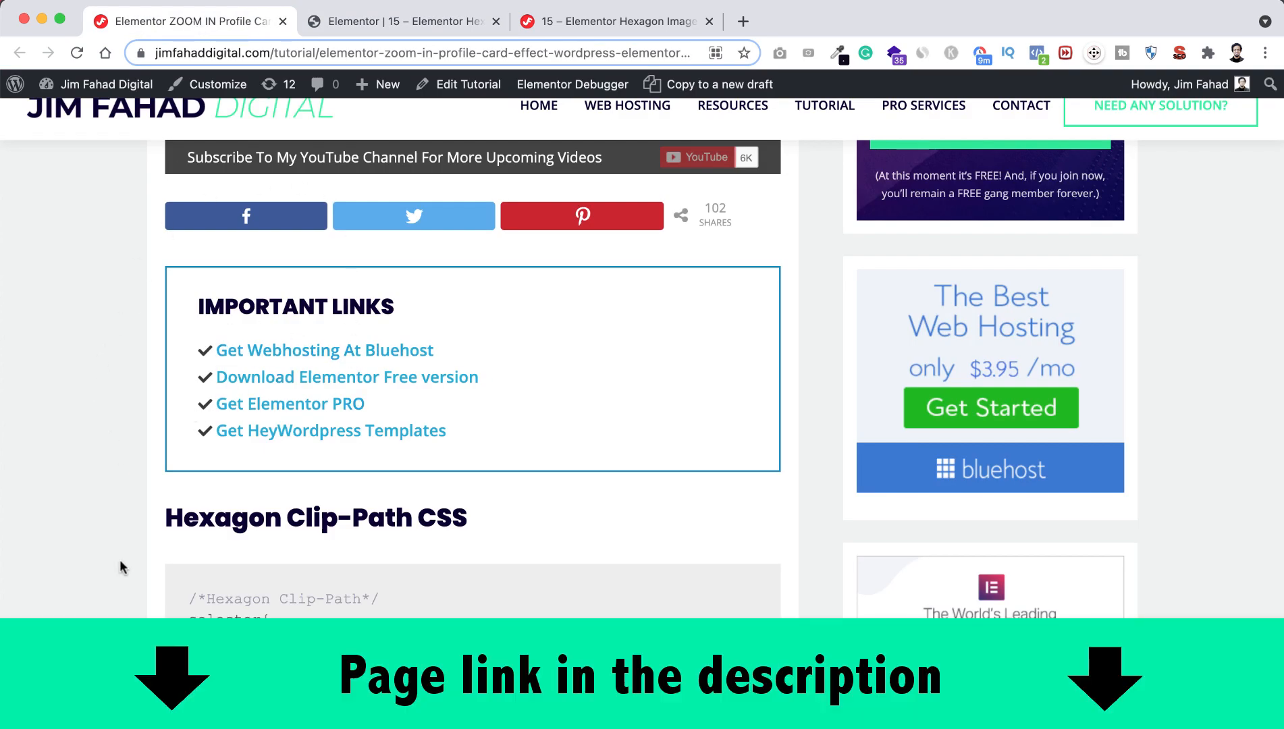
scroll(120, 564, "down", 3)
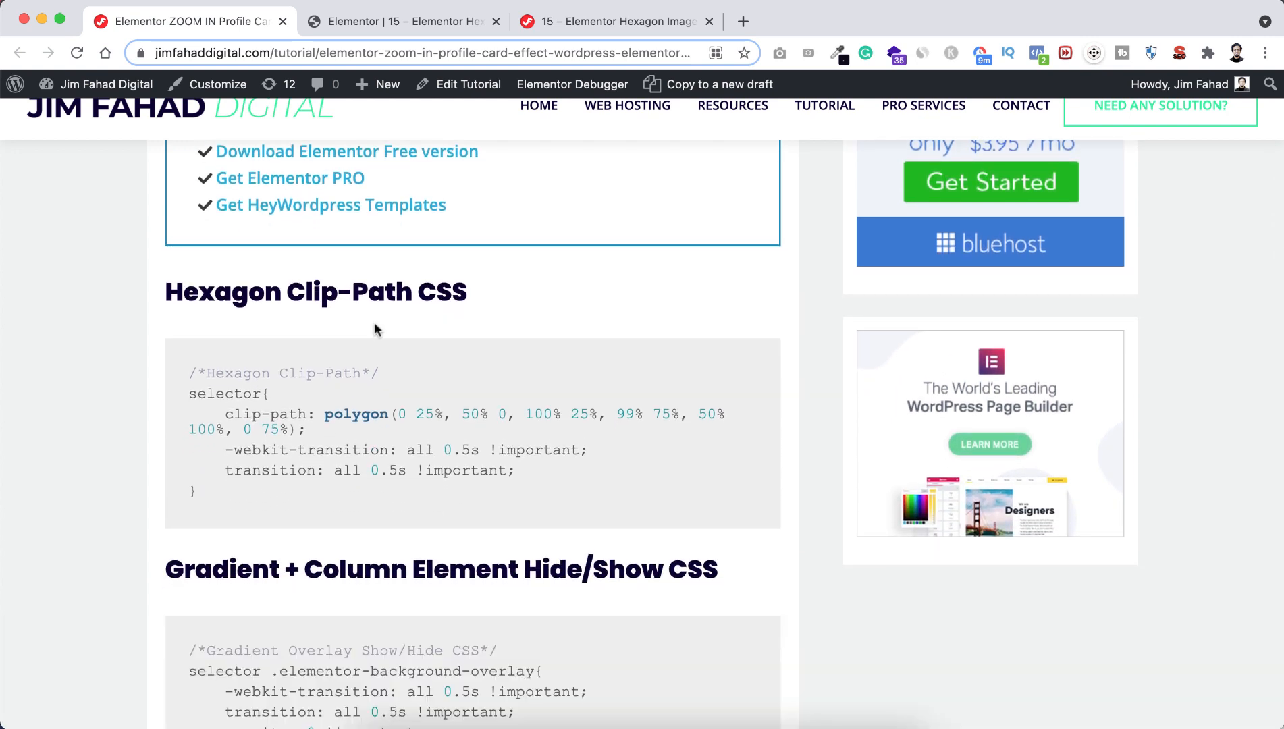
left_click_drag(184, 364, 220, 502)
key("super+c")
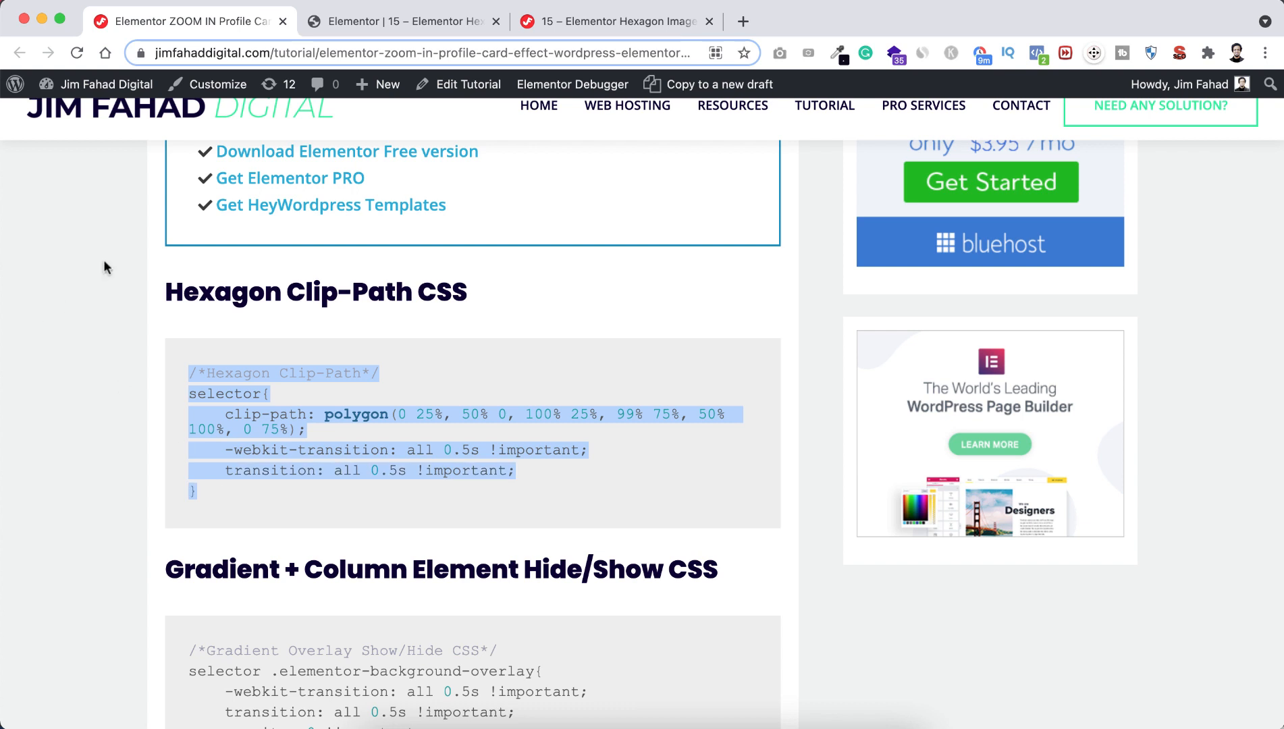
left_click(353, 28)
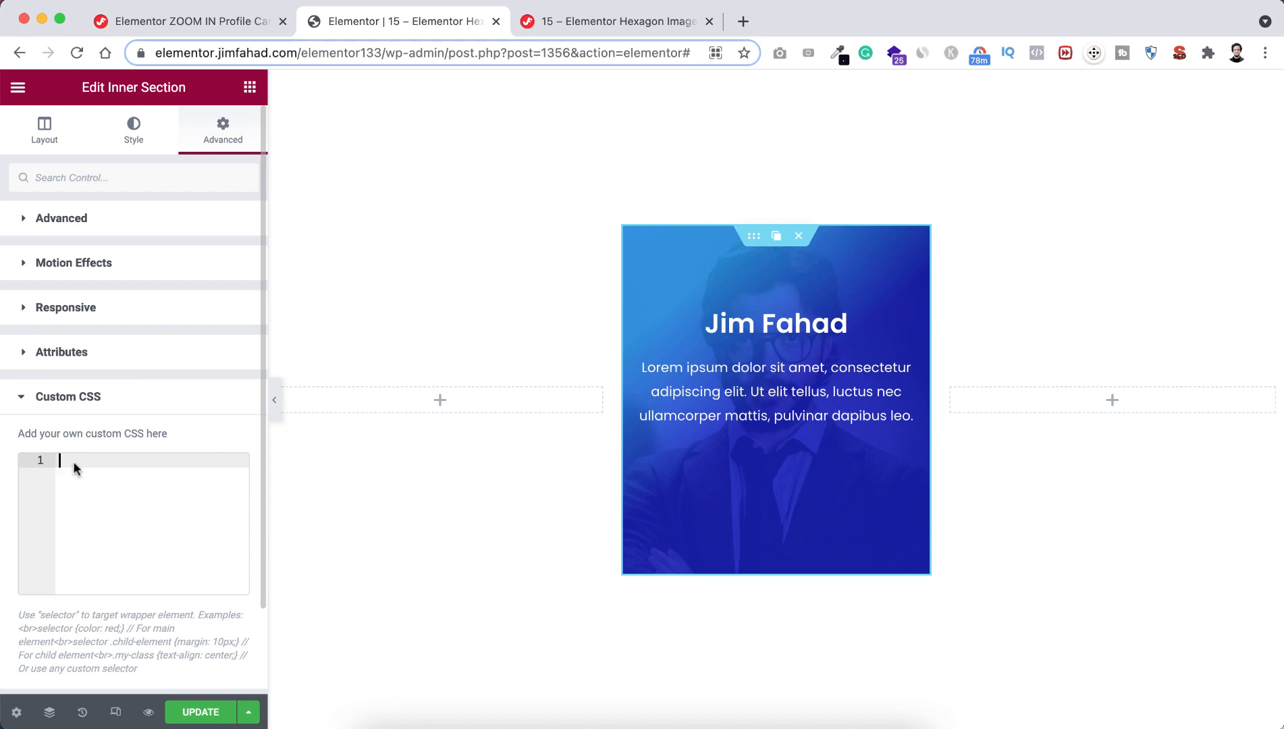
key("super+v")
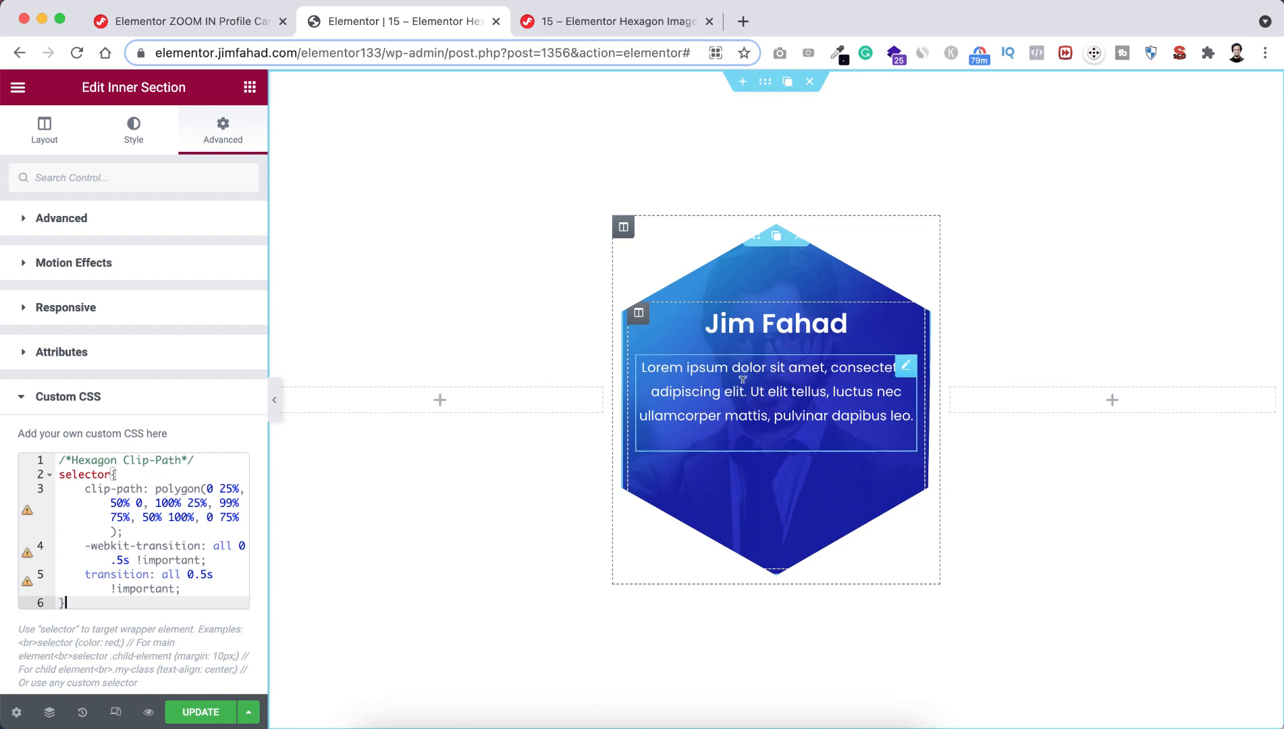
- Paste the tutorial's Gradient + Column hide/show CSS below the hexagon rule
left_click(219, 22)
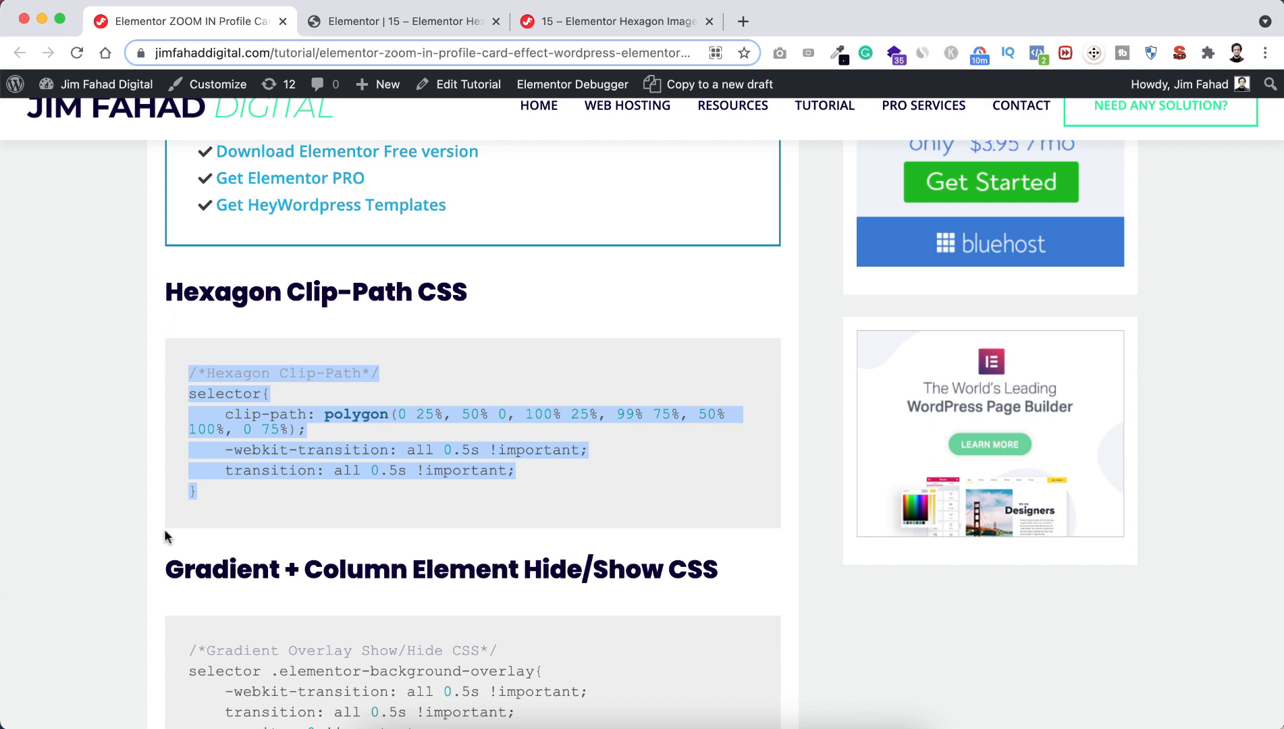
scroll(164, 530, "down", 5)
scroll(164, 536, "down", 2)
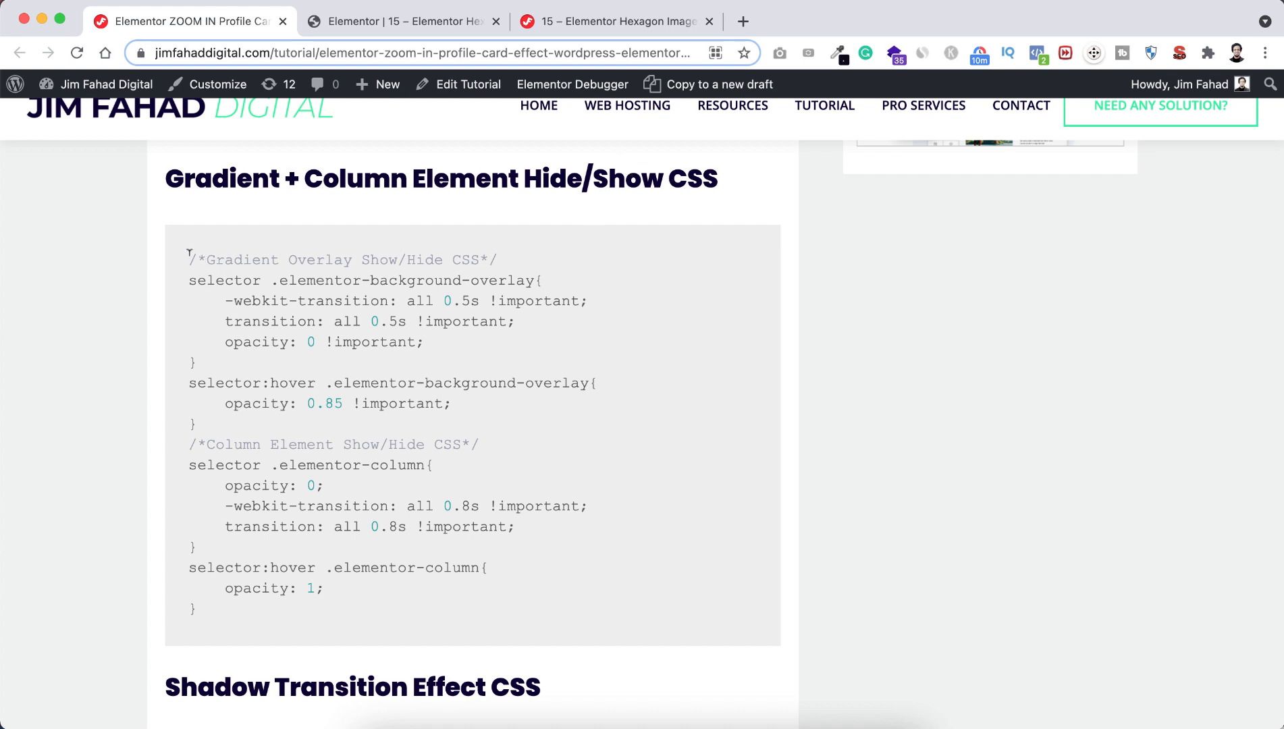
left_click_drag(189, 253, 214, 625)
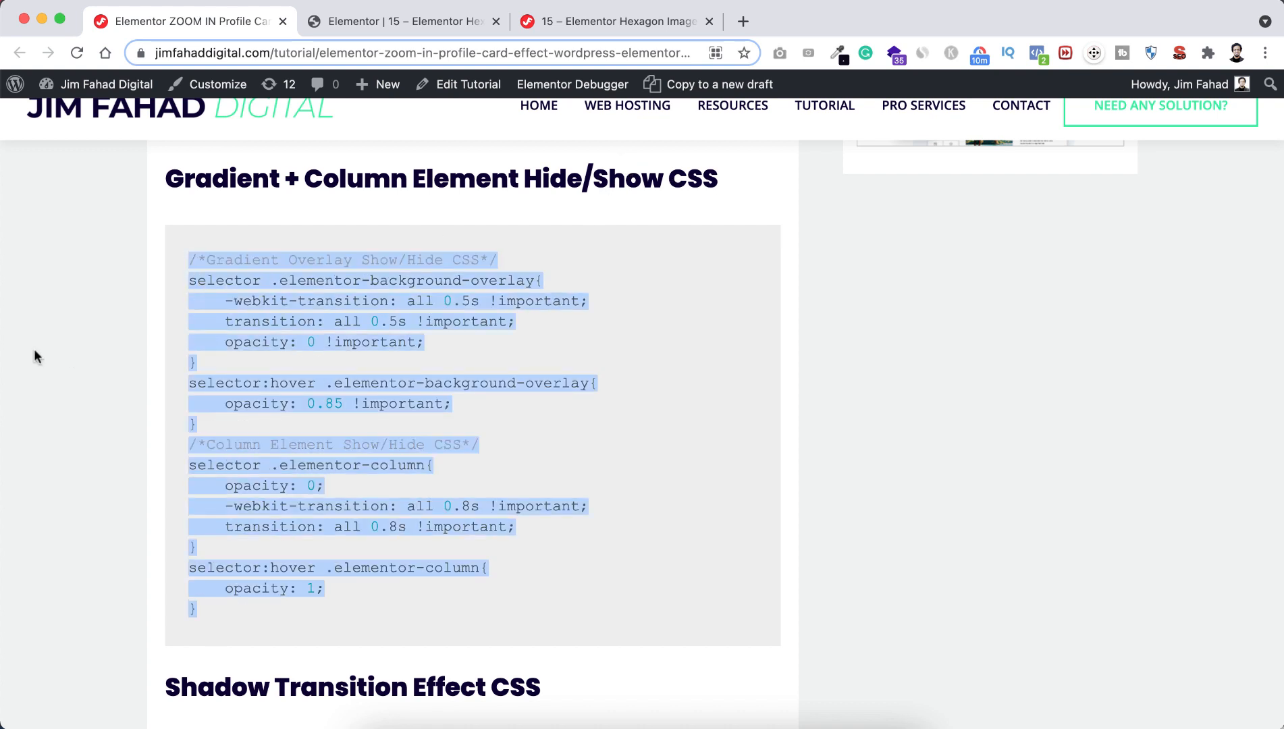
left_click(366, 20)
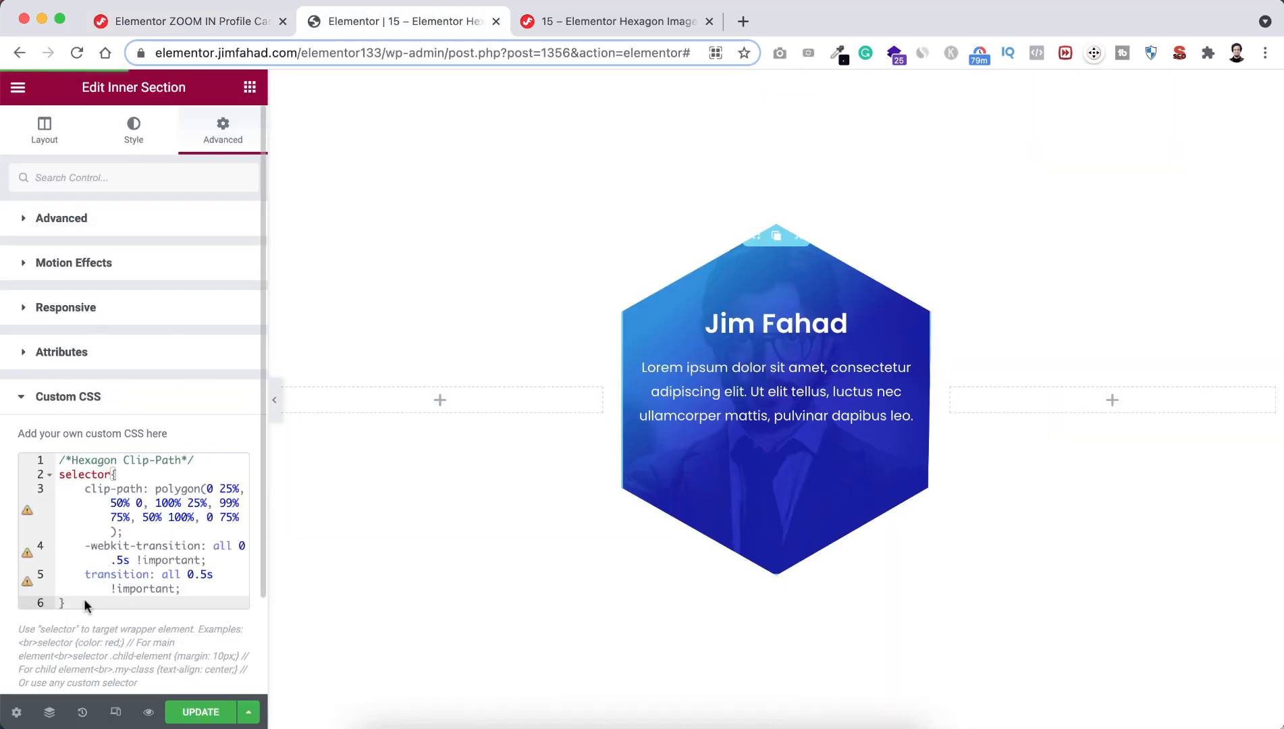
key("Return")
key("Return")
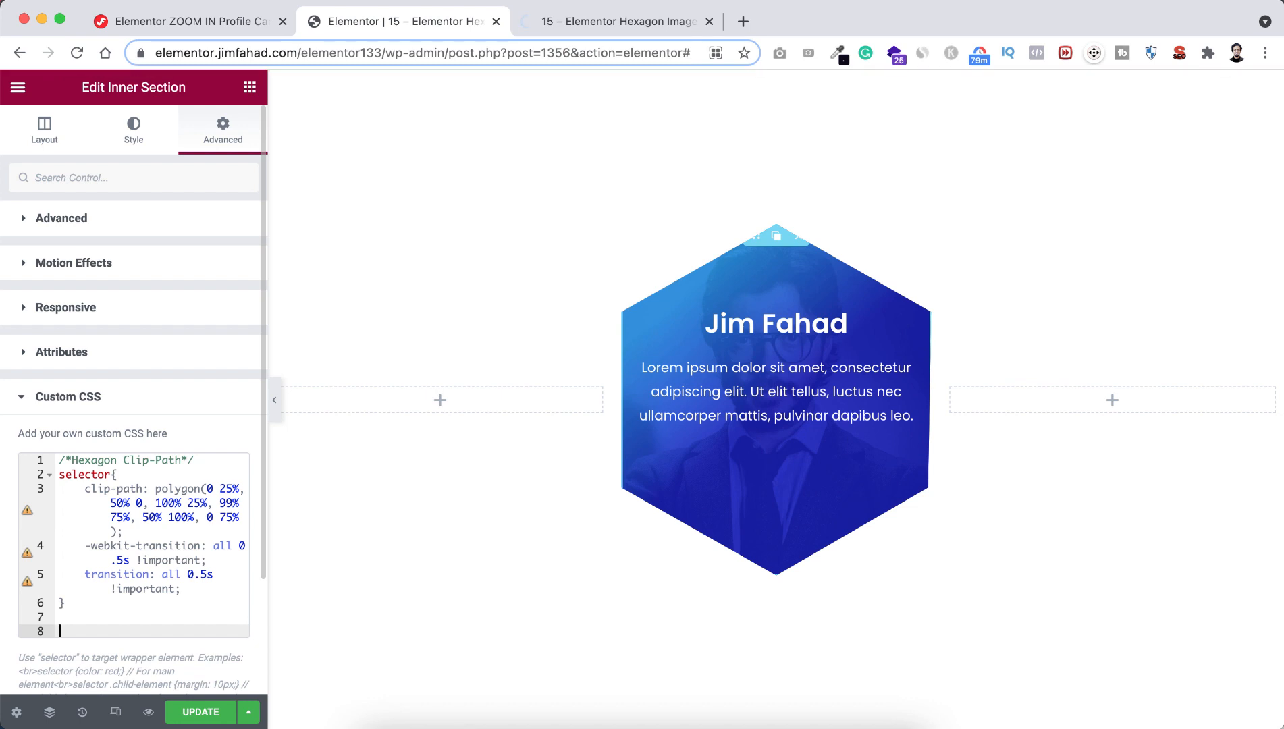
key("super+v")
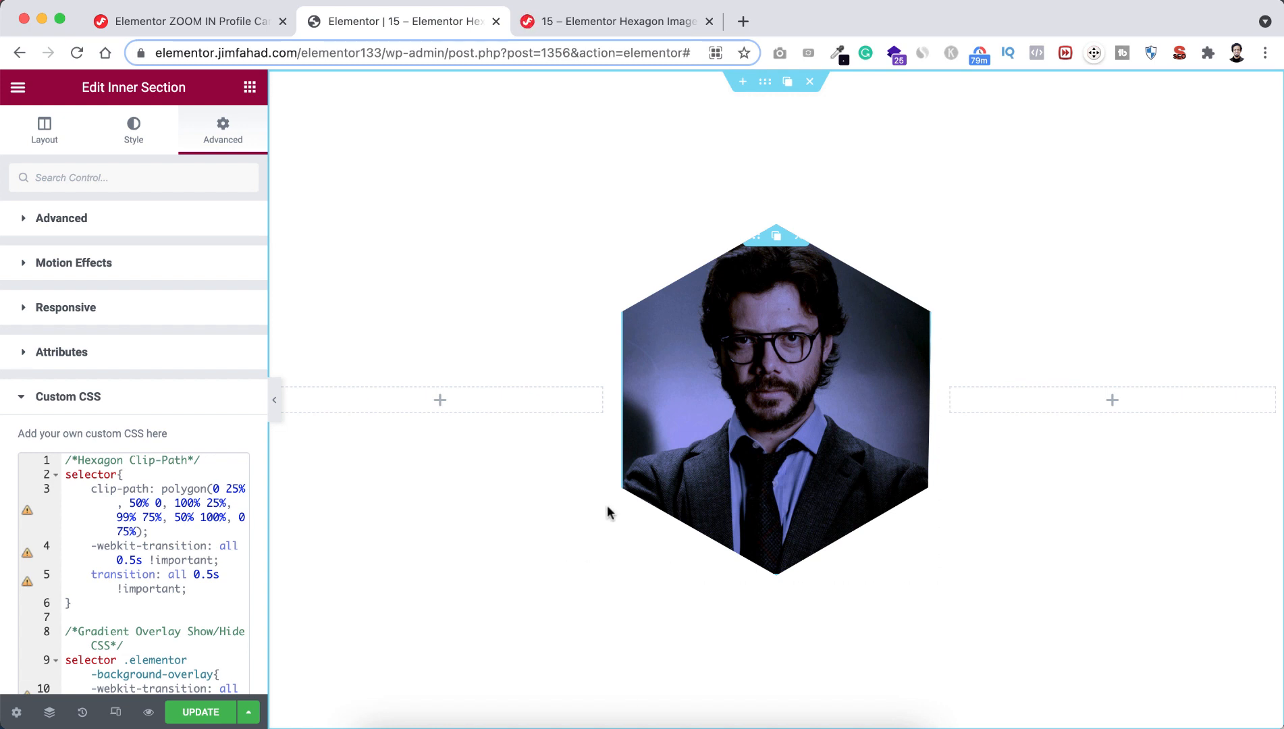
mouse_move(721, 459)
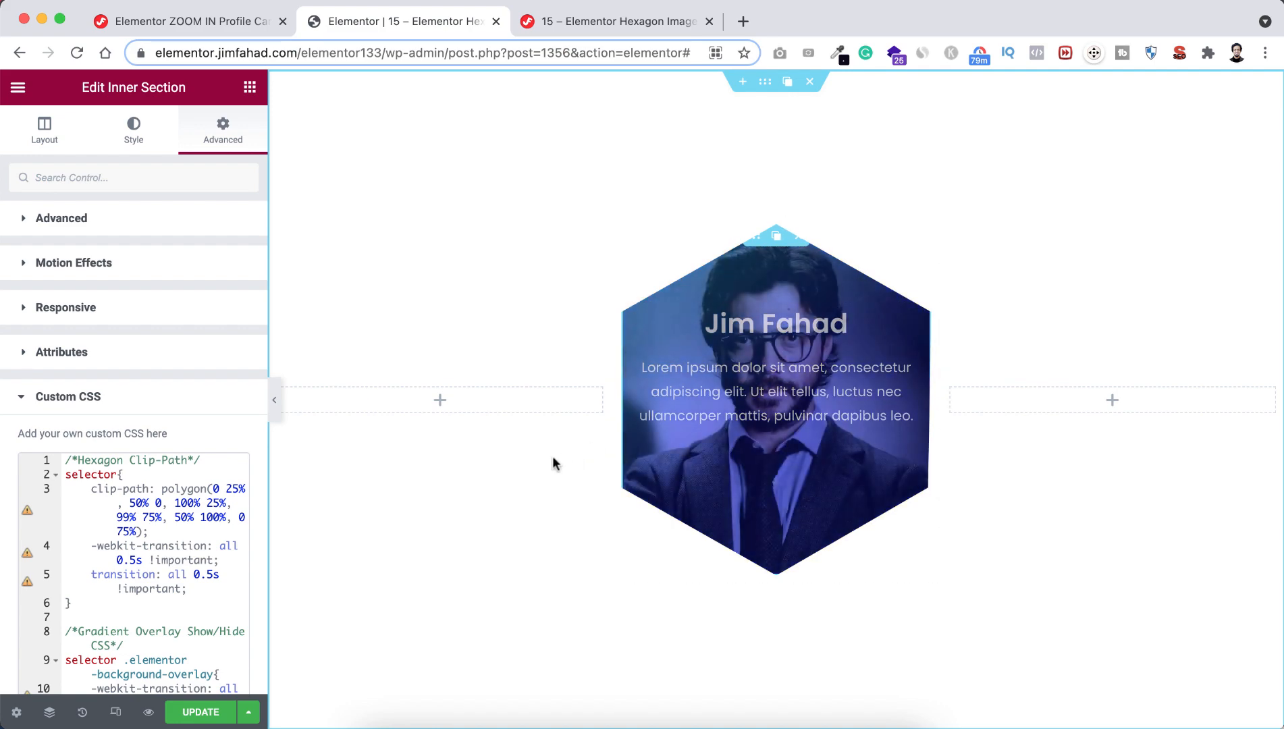
- Append the tutorial's Shadow Transition Effect CSS to the end of the Custom CSS
left_click(217, 21)
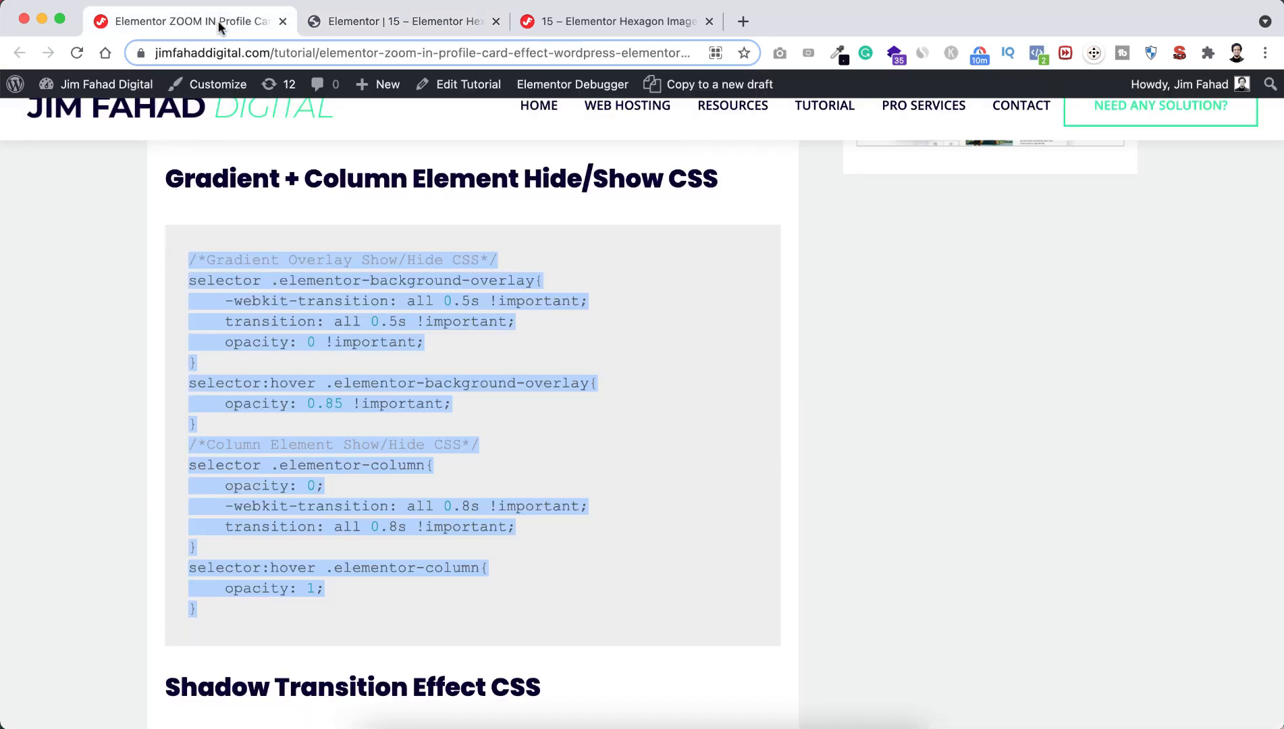
scroll(283, 585, "down", 7)
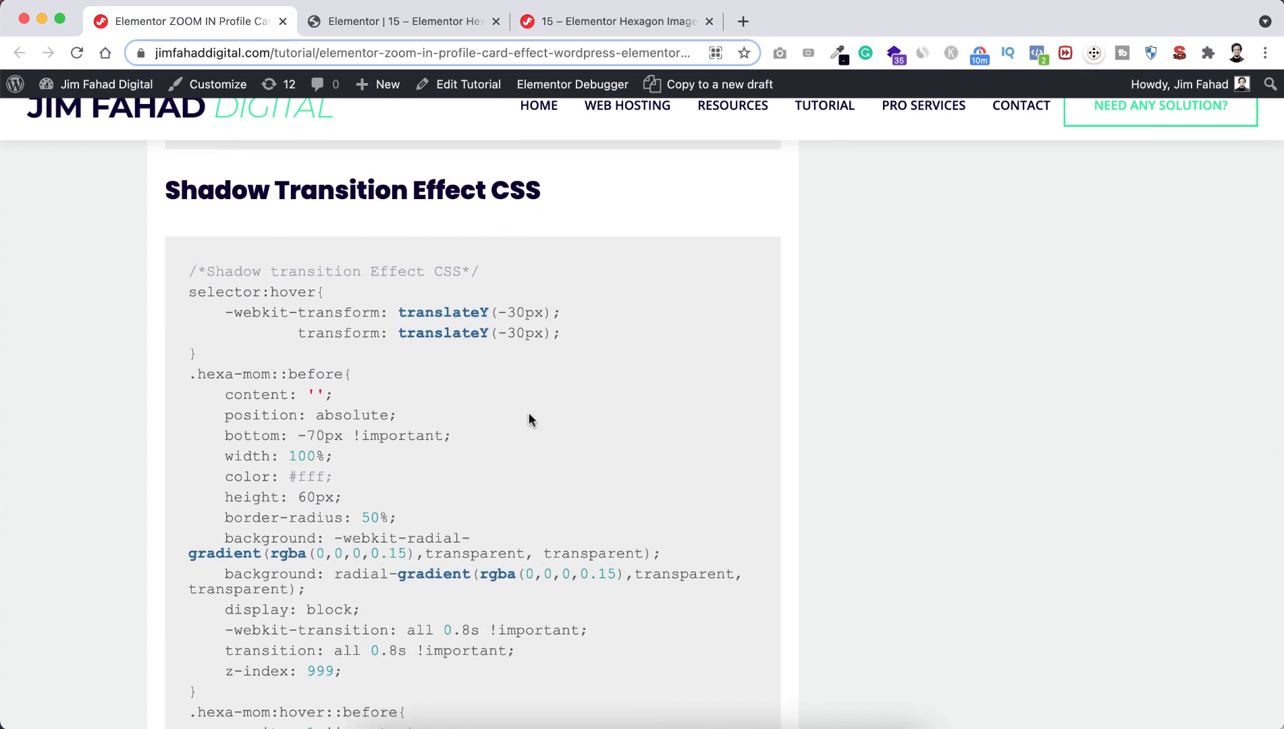
scroll(529, 419, "down", 2)
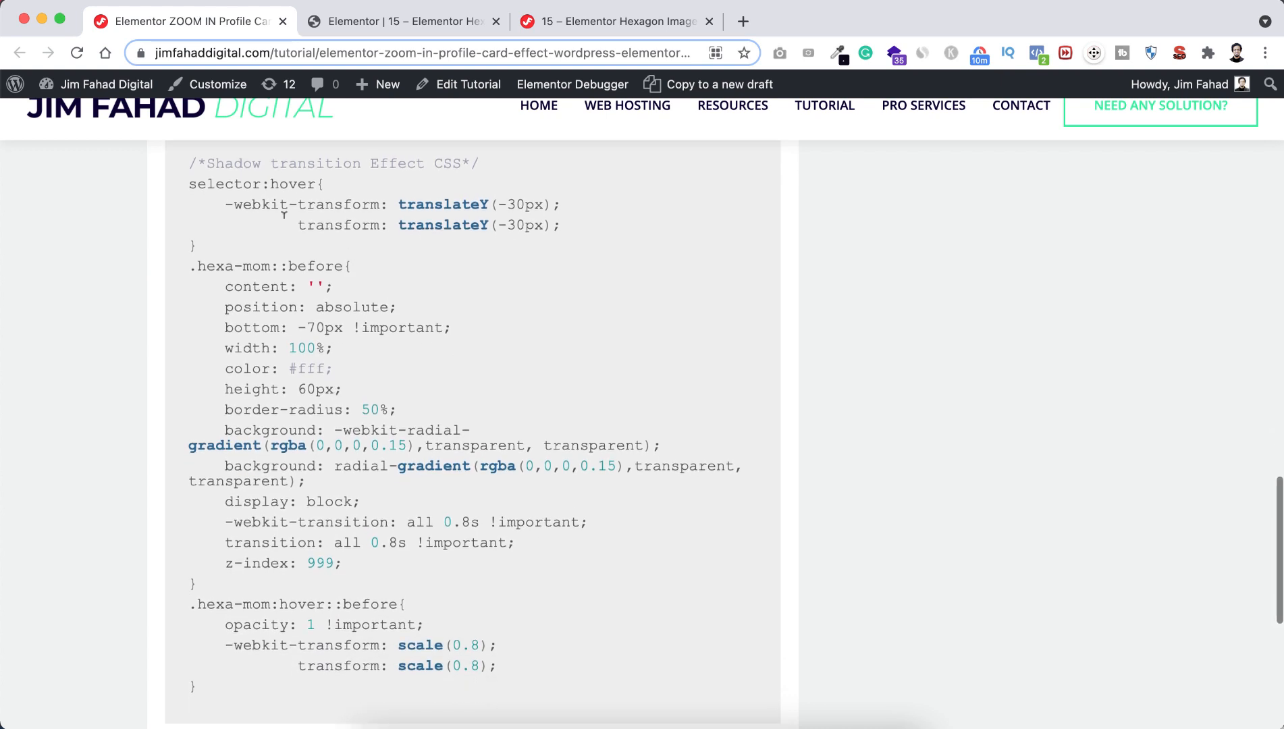
left_click_drag(192, 162, 199, 692)
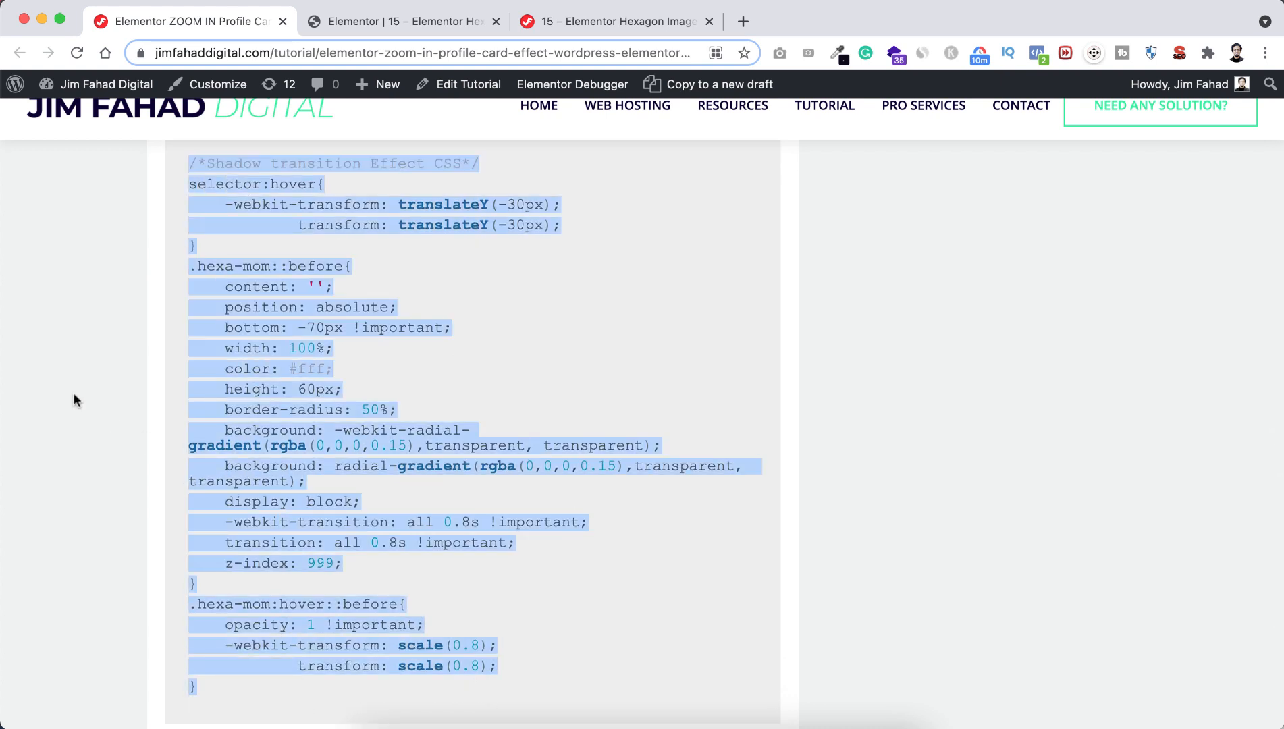
left_click(386, 19)
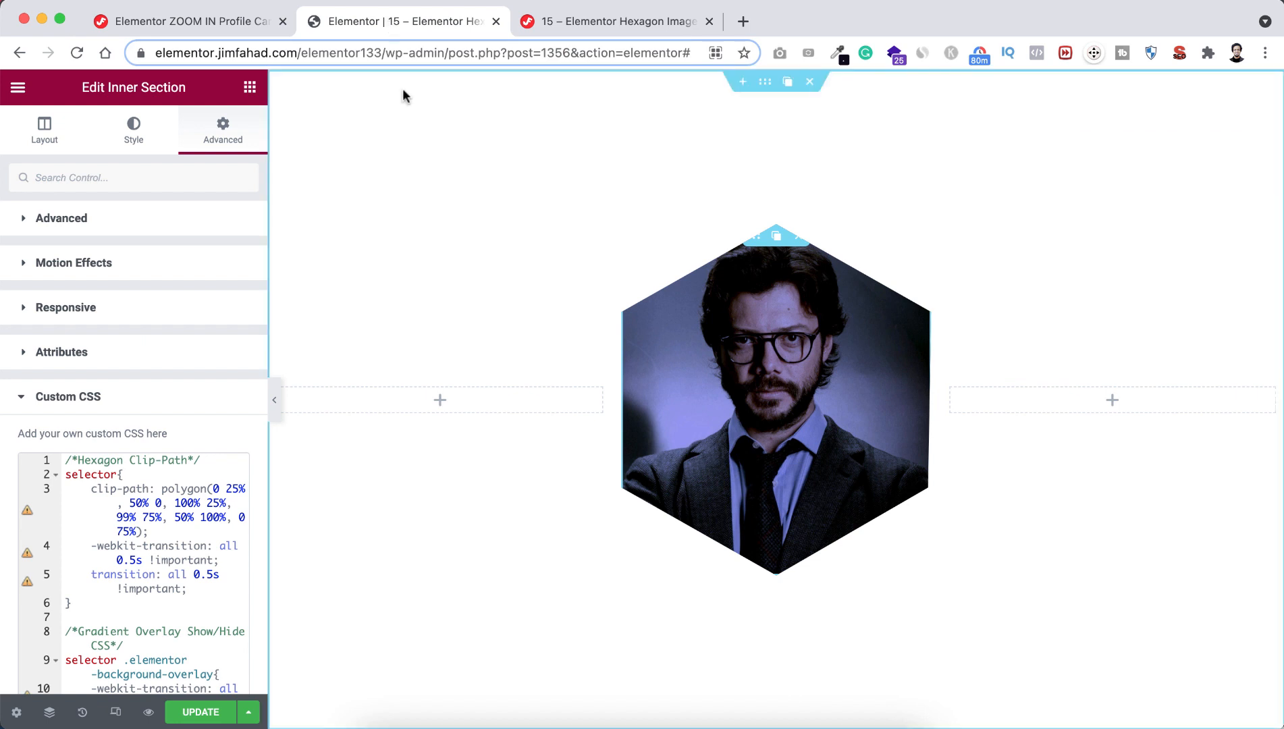
scroll(153, 536, "down", 8)
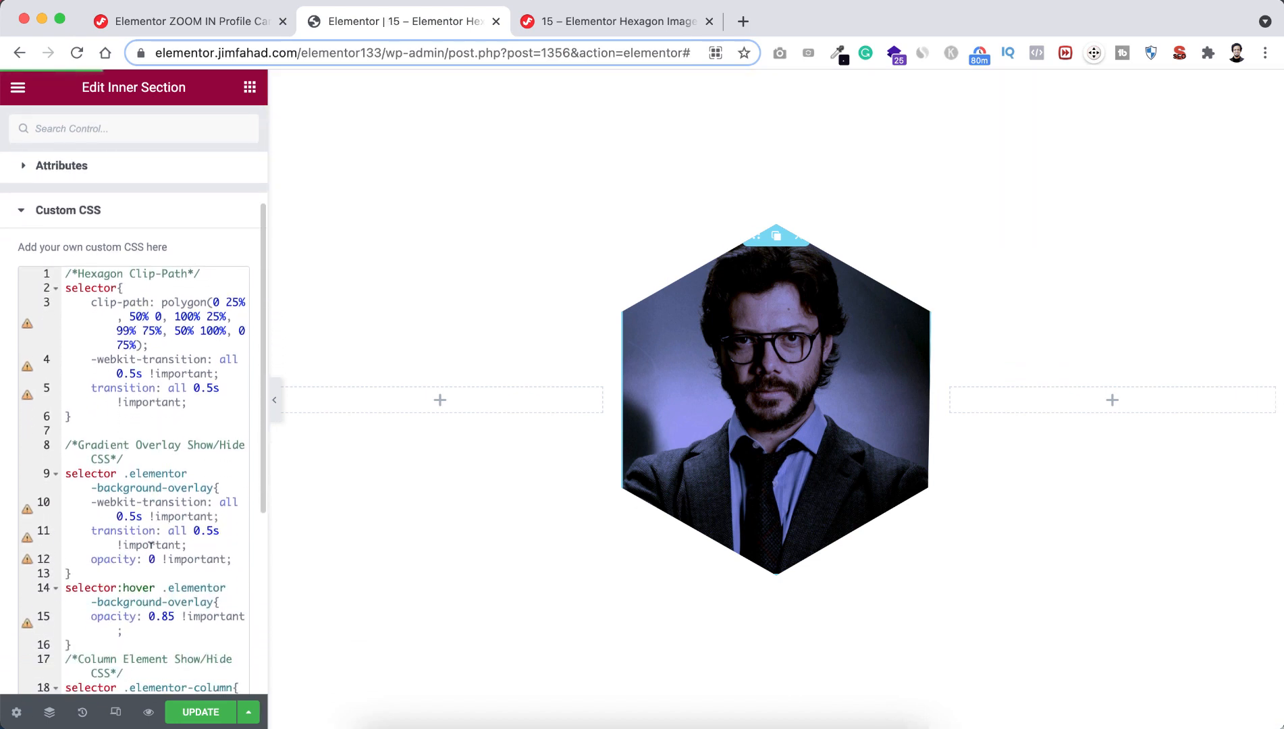
scroll(135, 553, "down", 5)
left_click(106, 564)
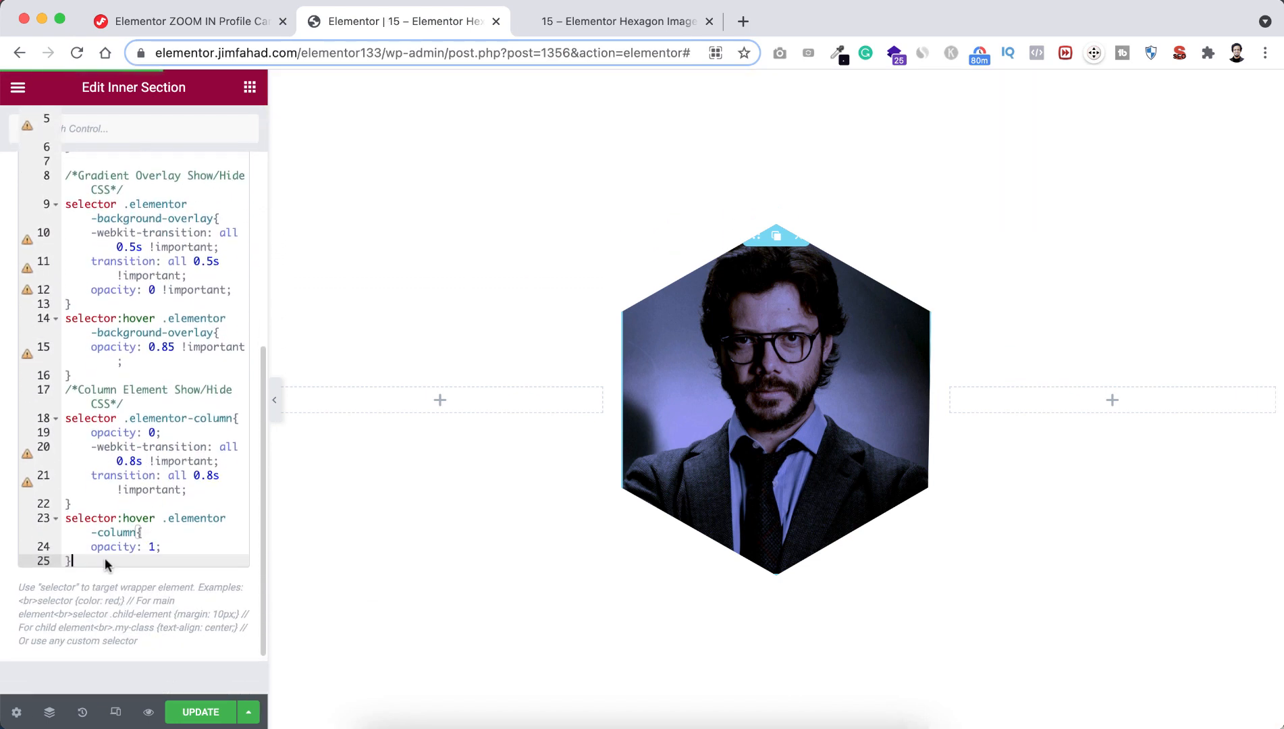
key("Return")
key("Return")
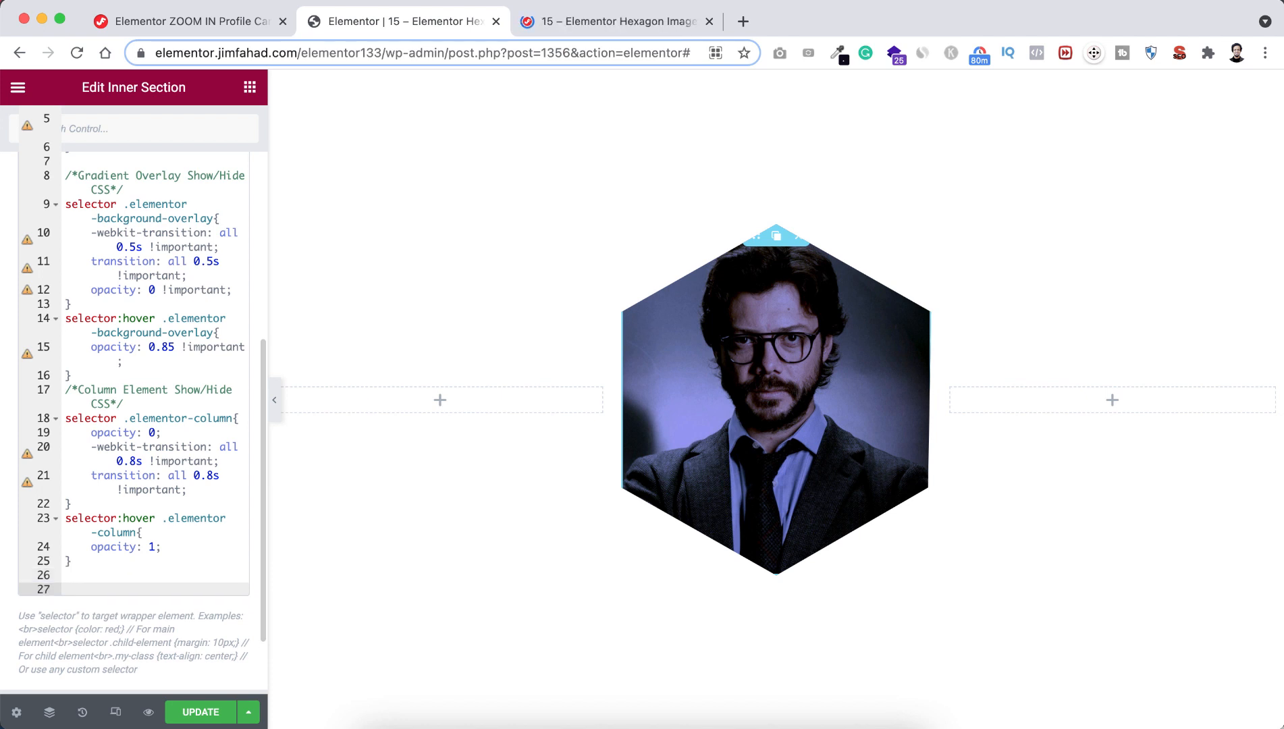
key("super+v")
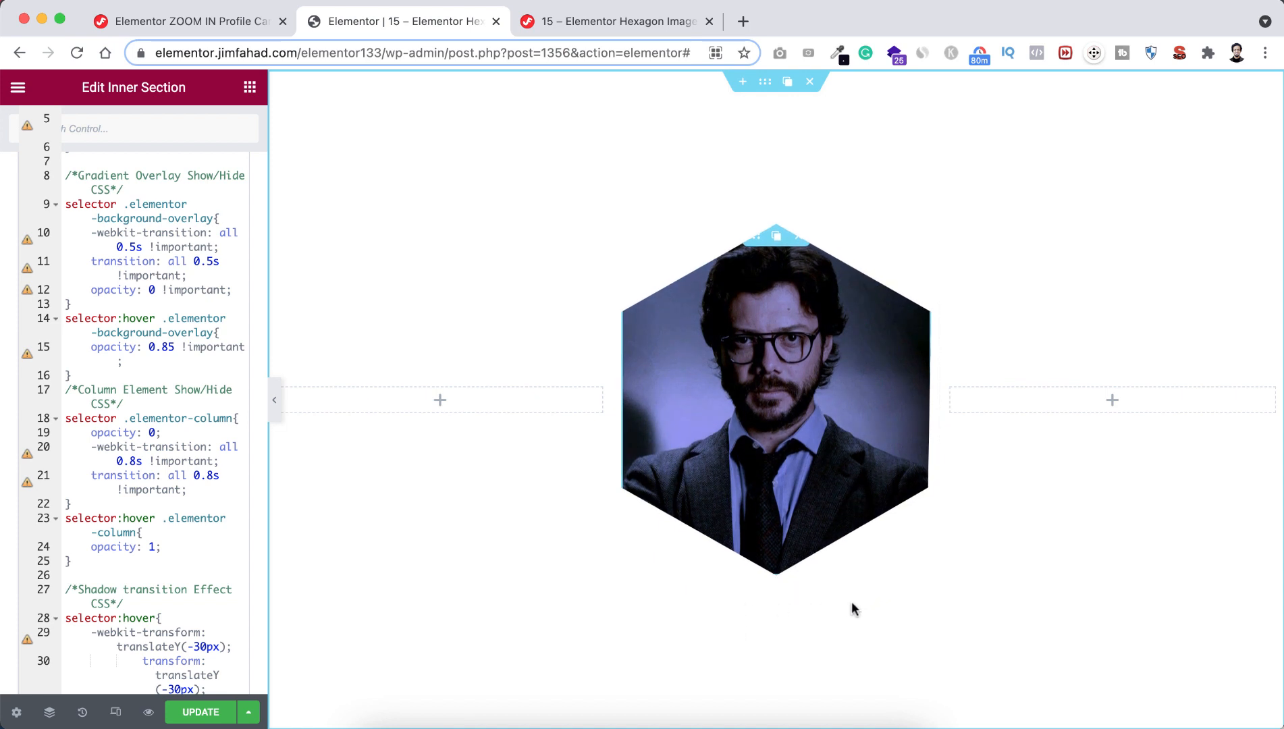
- Select the hexa-mom class name on line 32 of the pasted CSS
scroll(189, 561, "down", 10)
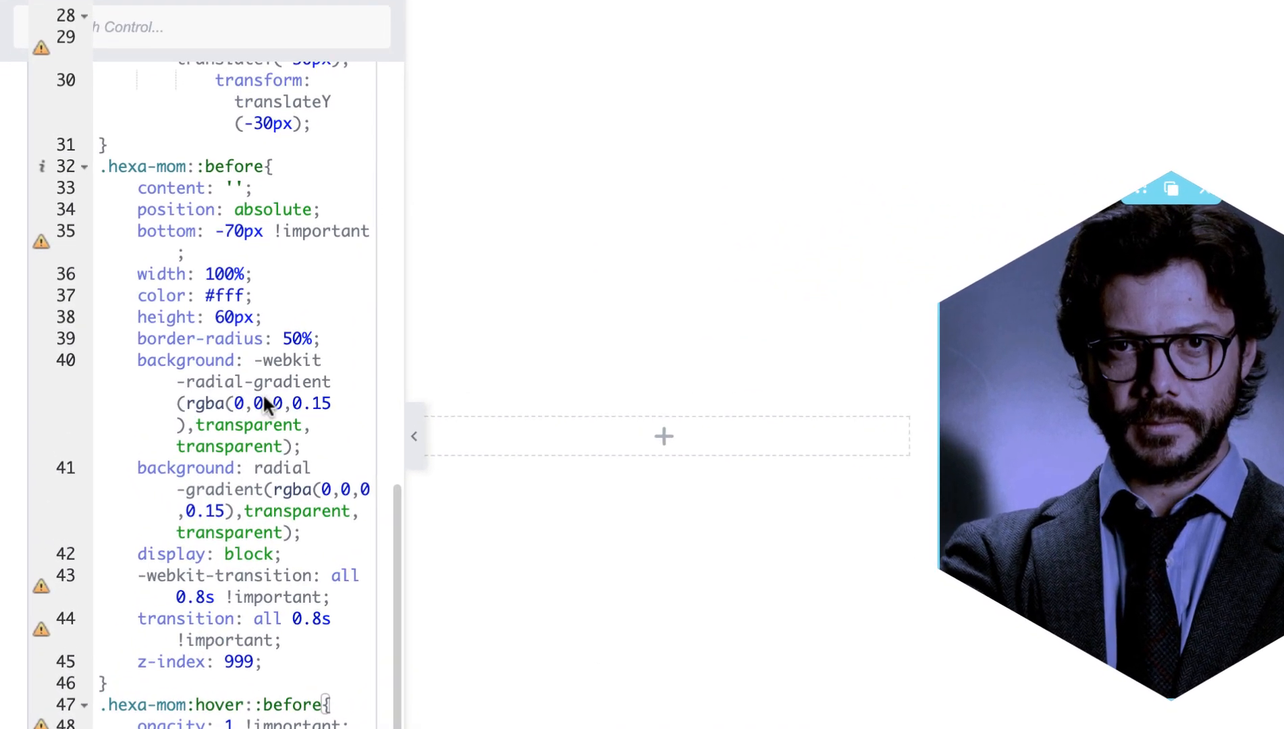
left_click(109, 167)
left_click_drag(131, 166, 161, 166)
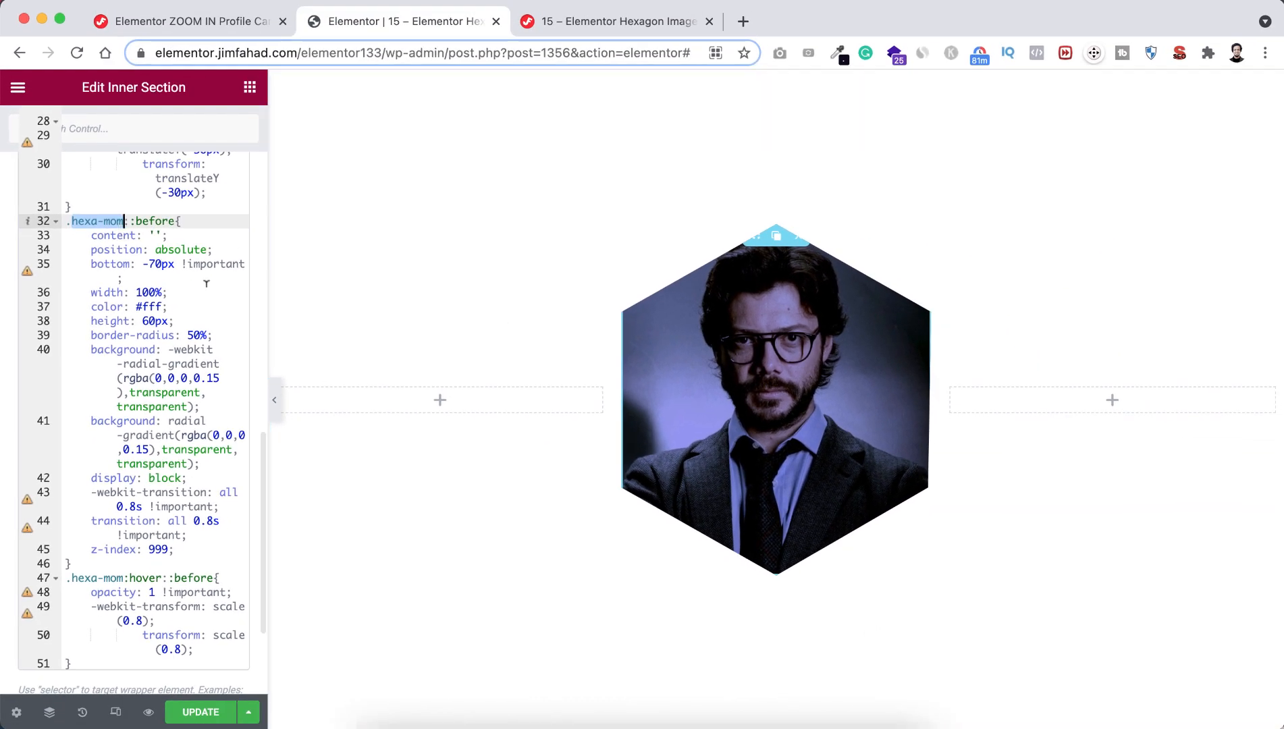
mouse_move(713, 334)
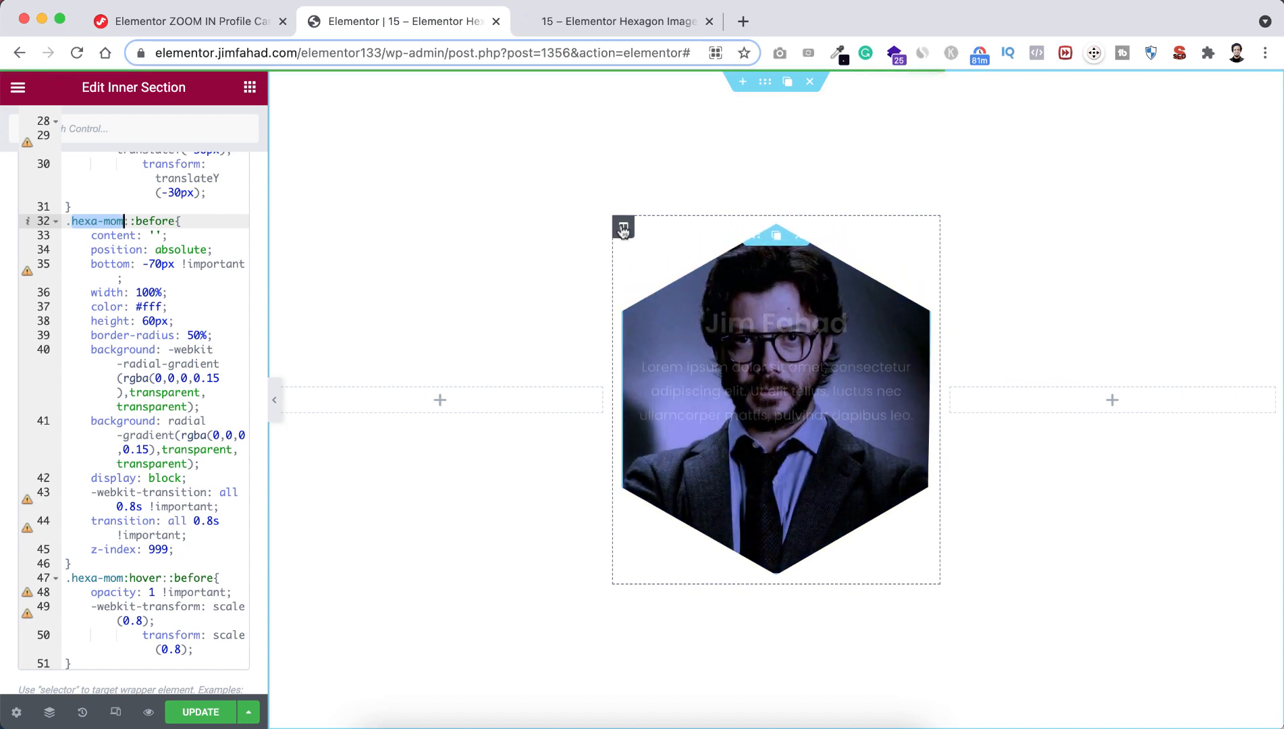
- Add the hexa-mom CSS class to the hexagon card's column in its Advanced settings
mouse_move(623, 230)
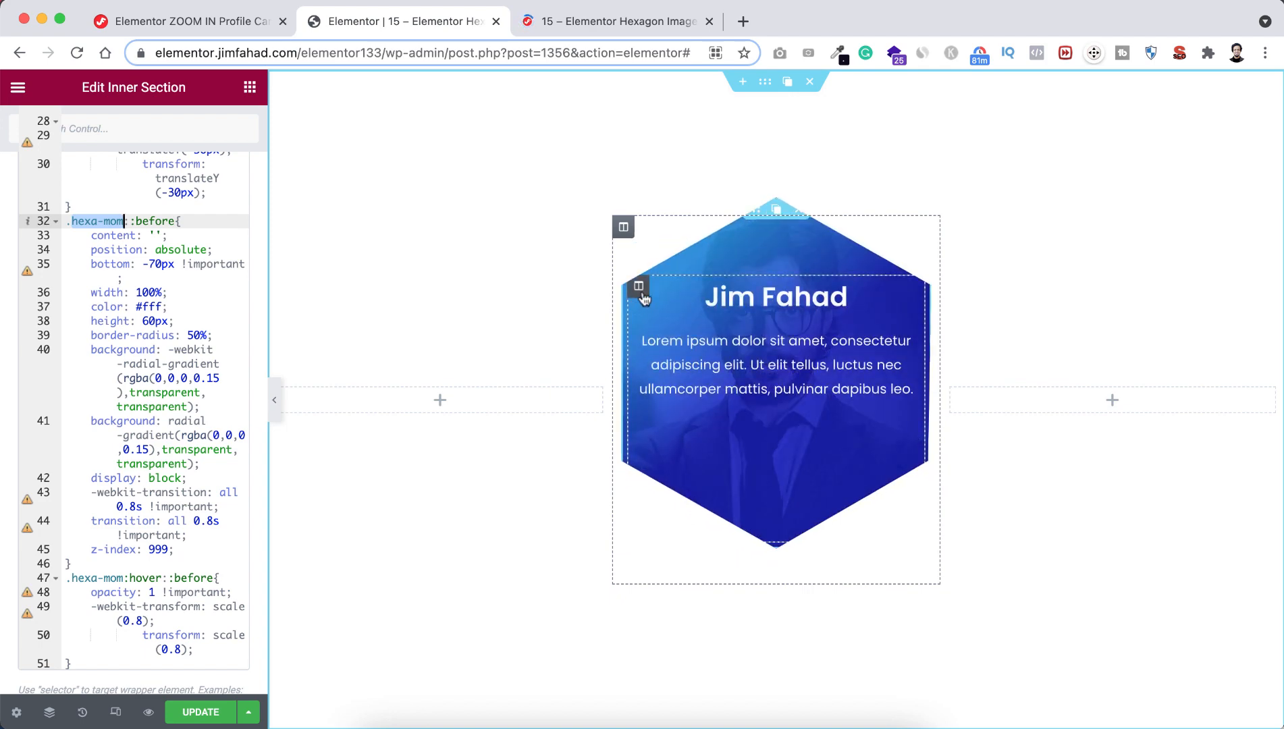
left_click(625, 230)
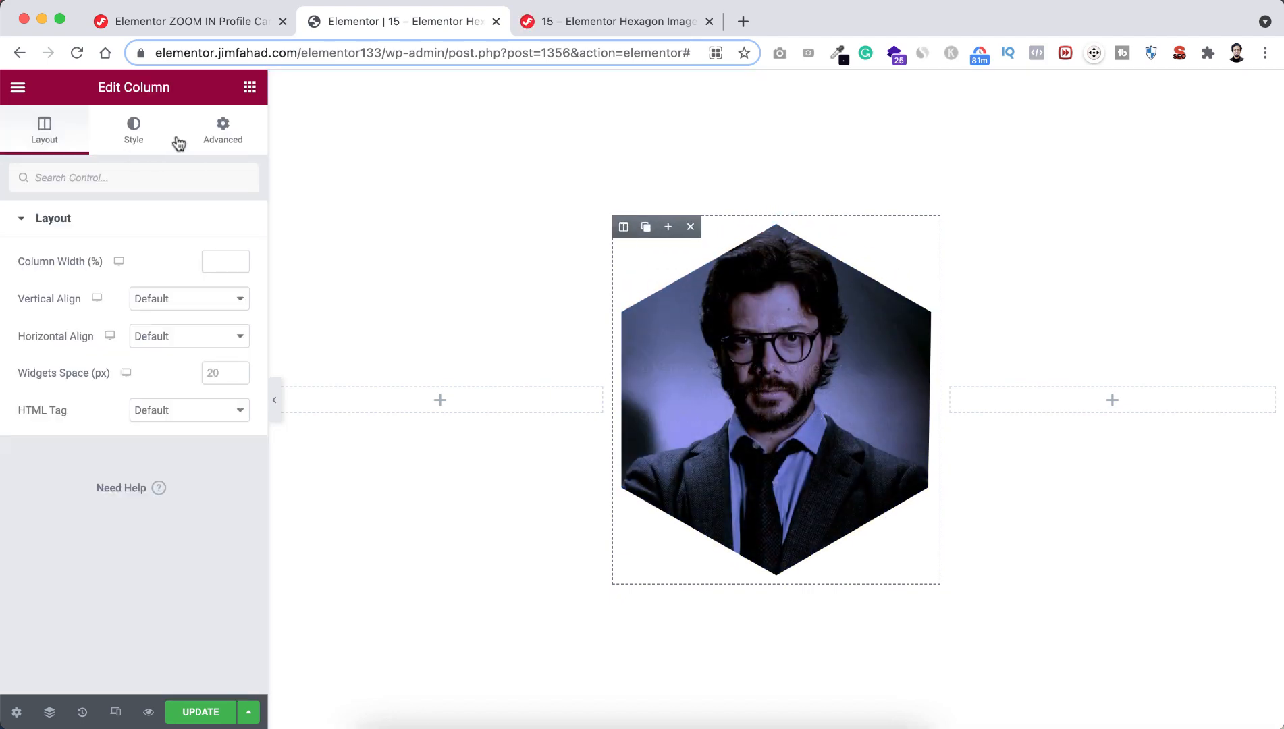
left_click(221, 132)
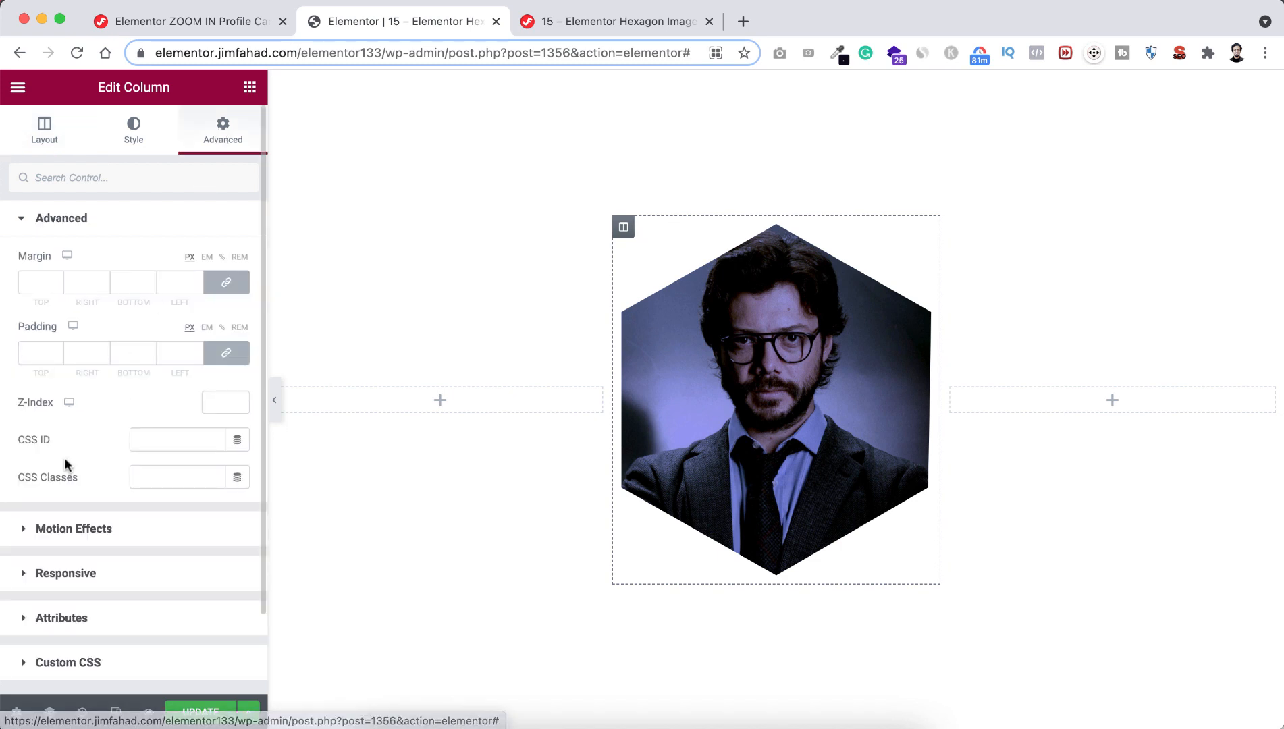
left_click(145, 478)
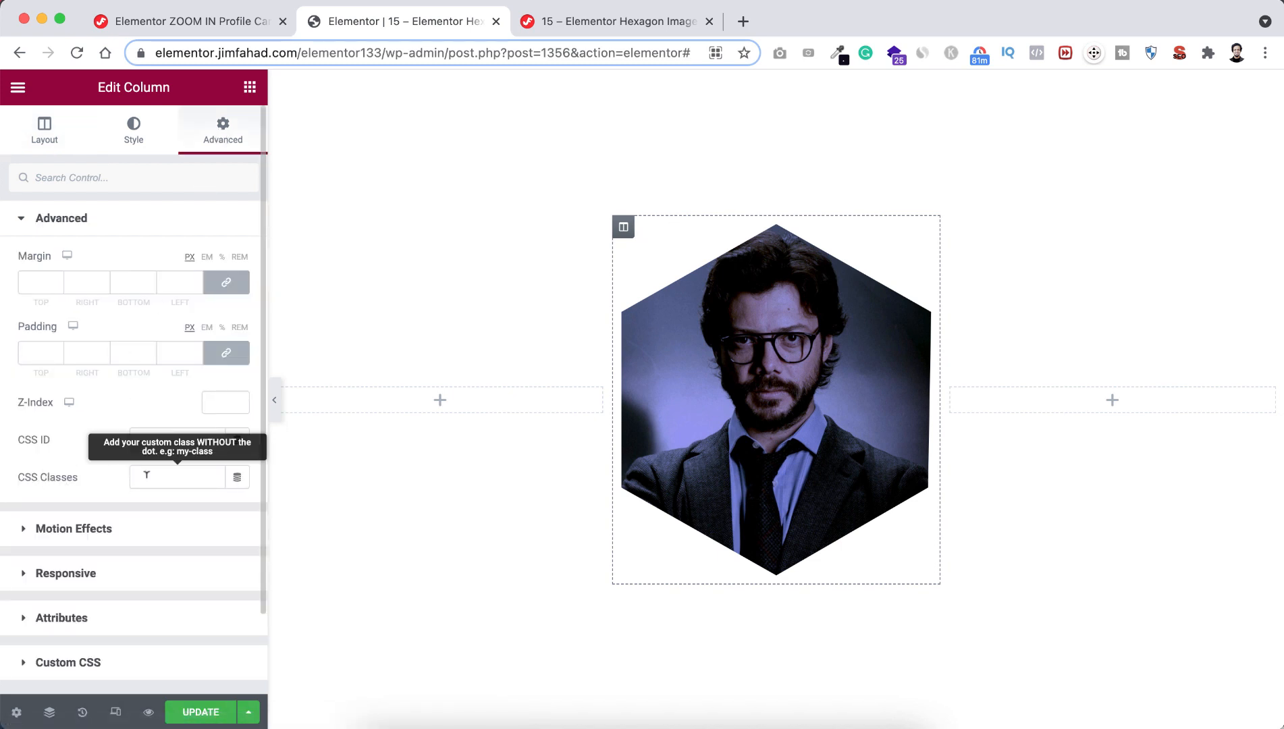
type("hexa-mom")
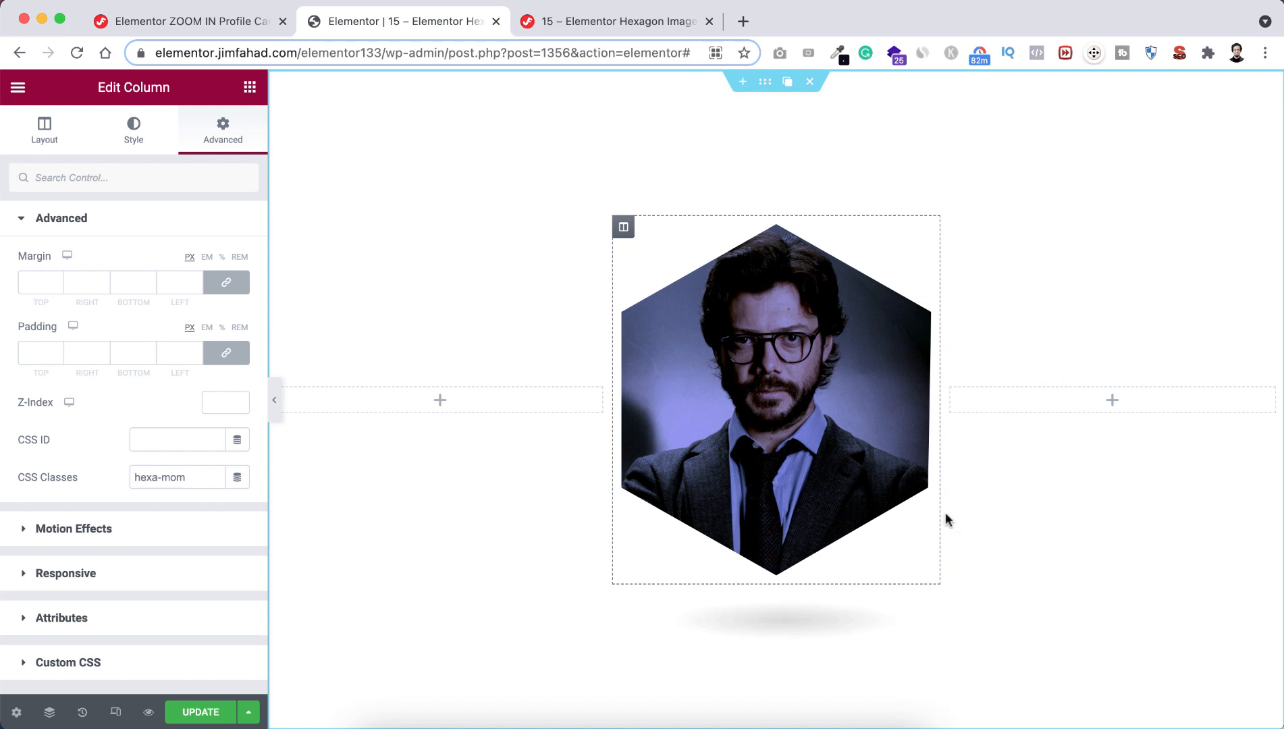
mouse_move(819, 440)
- Select the card's inner section via the Navigator and show its Style settings
left_click(49, 712)
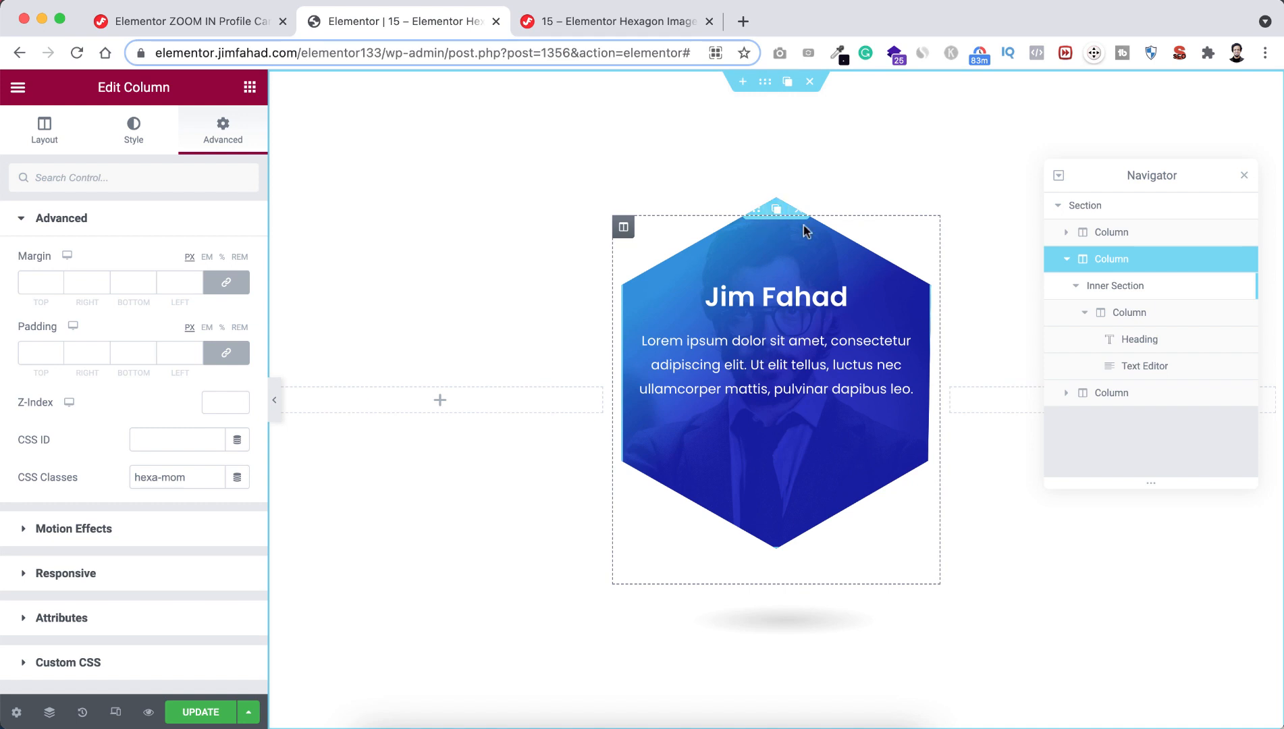
left_click(1121, 283)
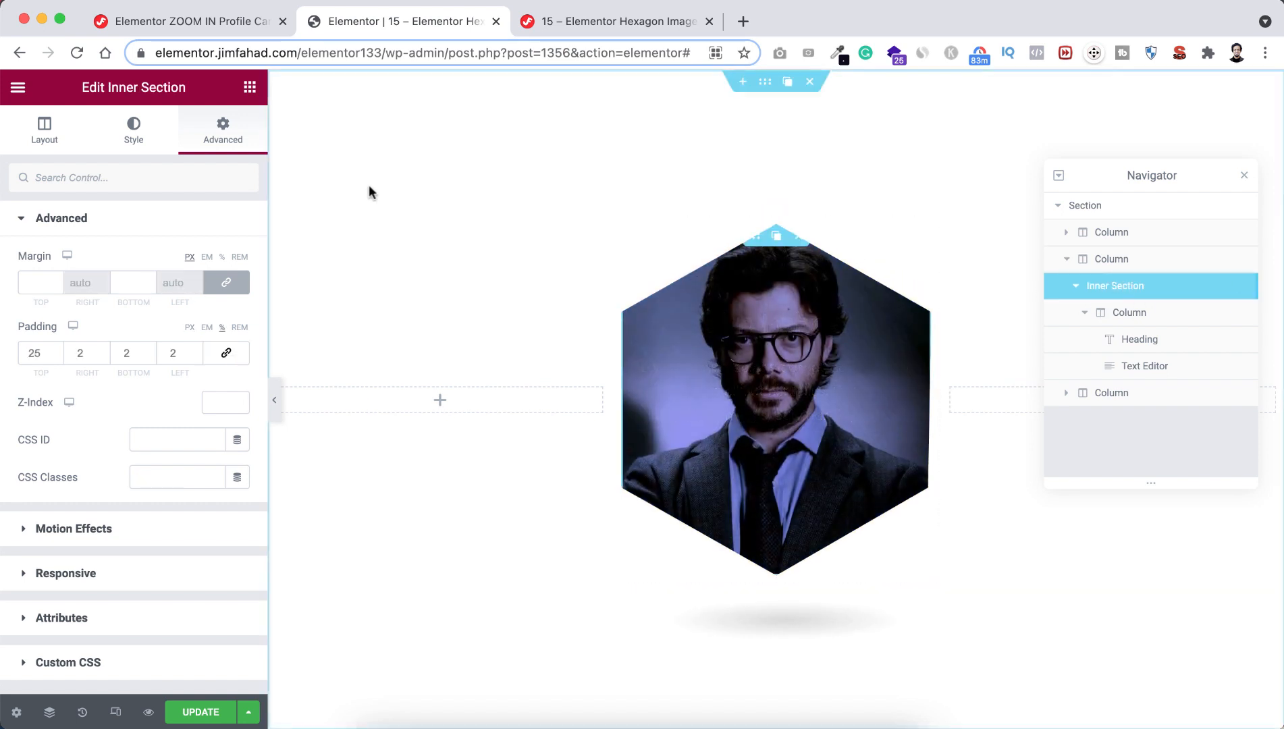
left_click(134, 132)
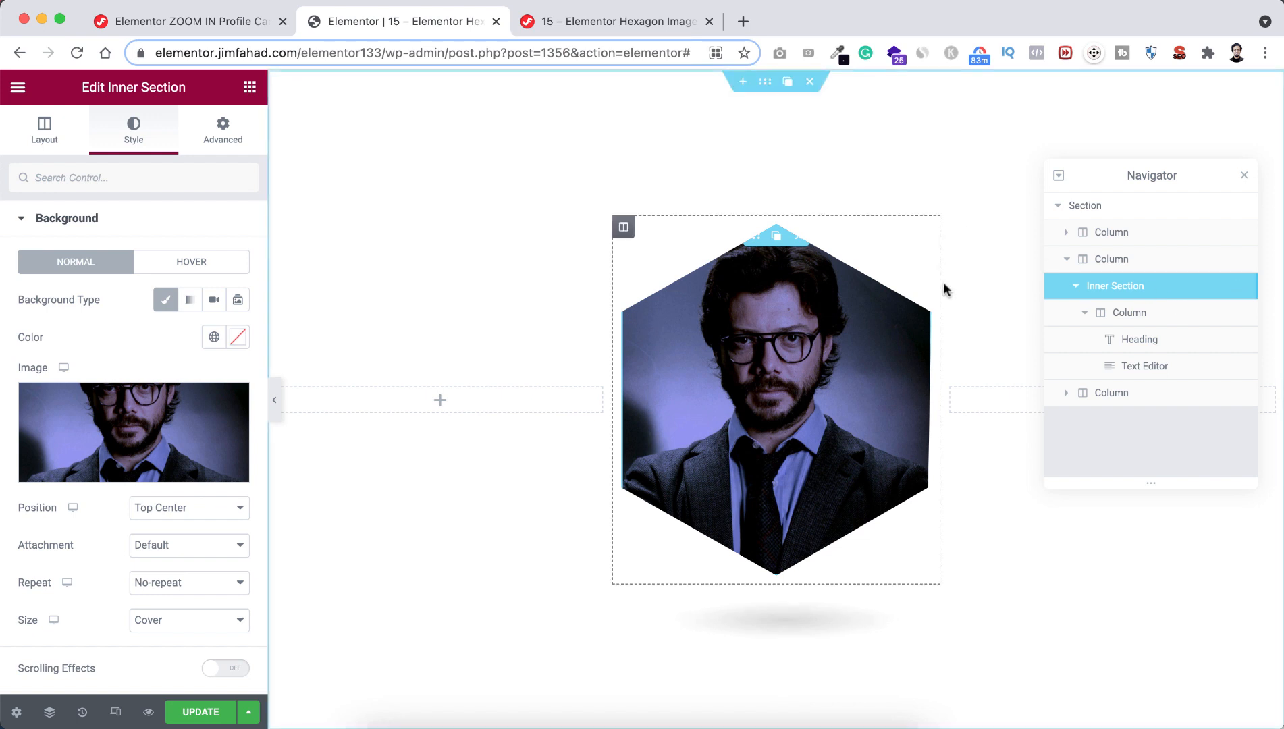
left_click(1244, 177)
mouse_move(791, 409)
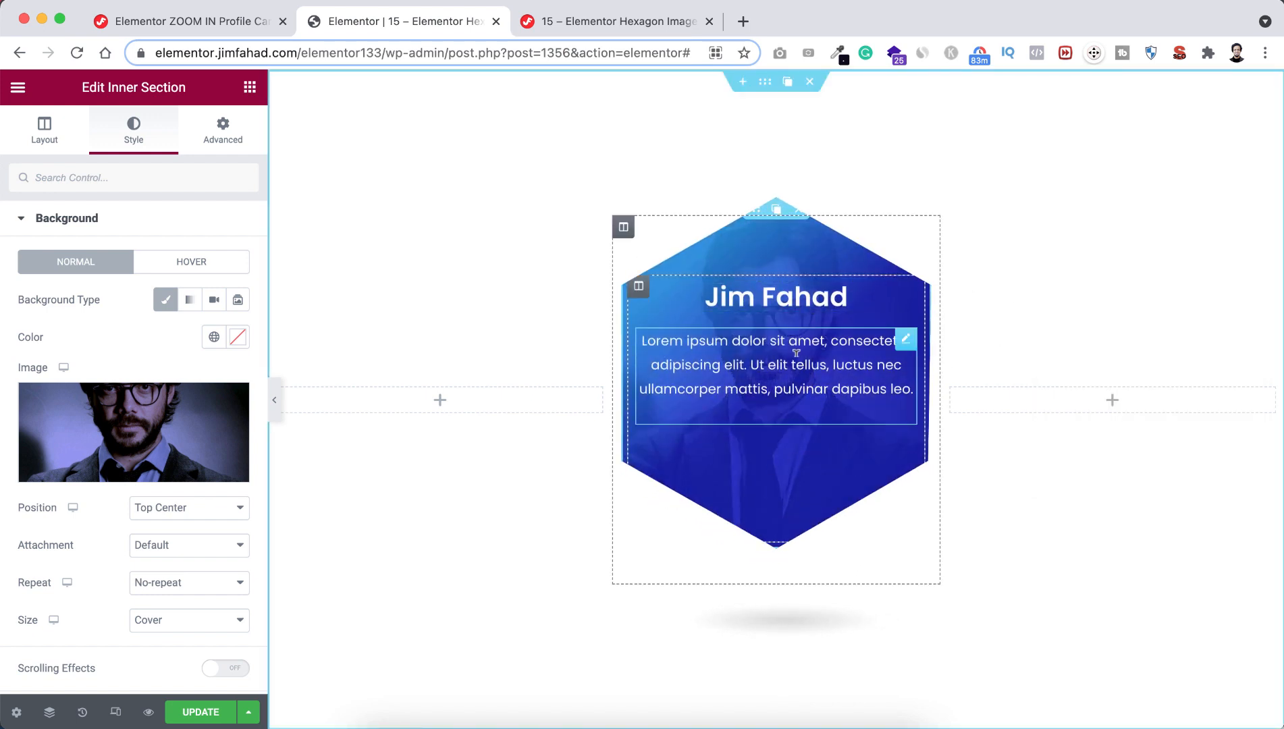
mouse_move(623, 233)
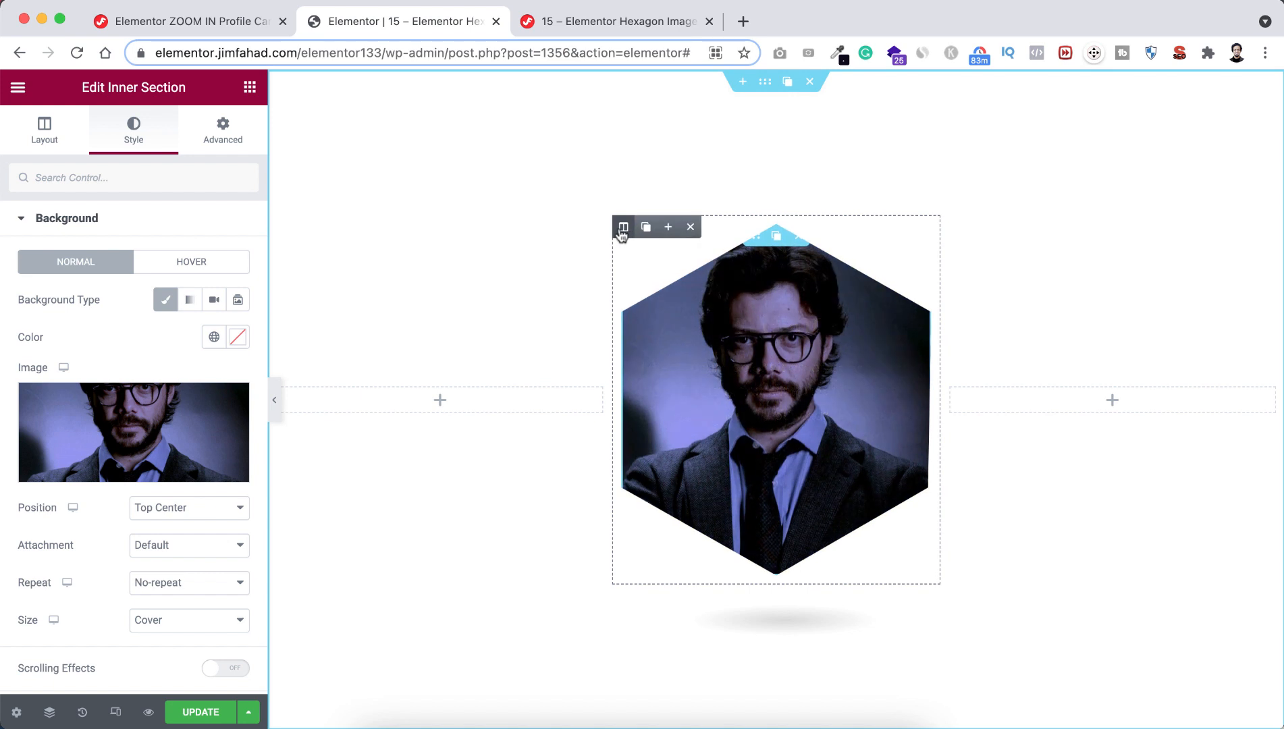
- Duplicate the hexagon card column twice and delete the empty left and right columns
left_click(646, 229)
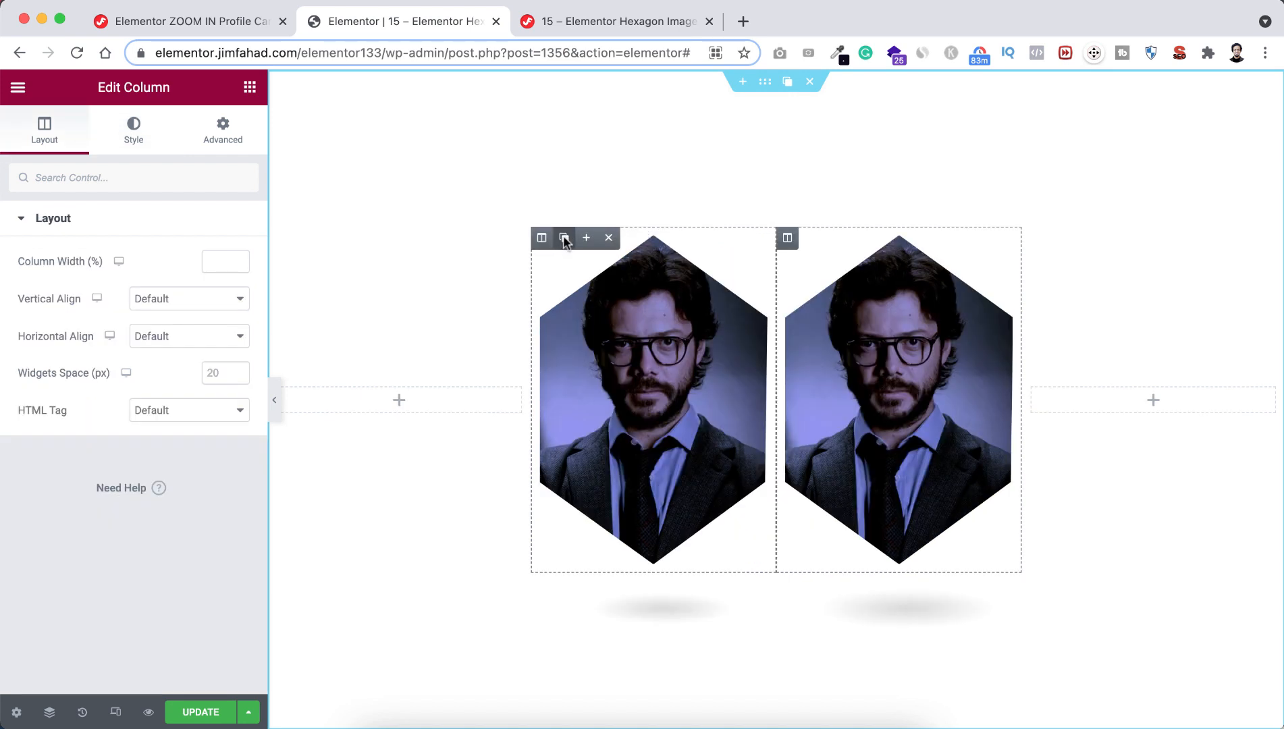
left_click(564, 238)
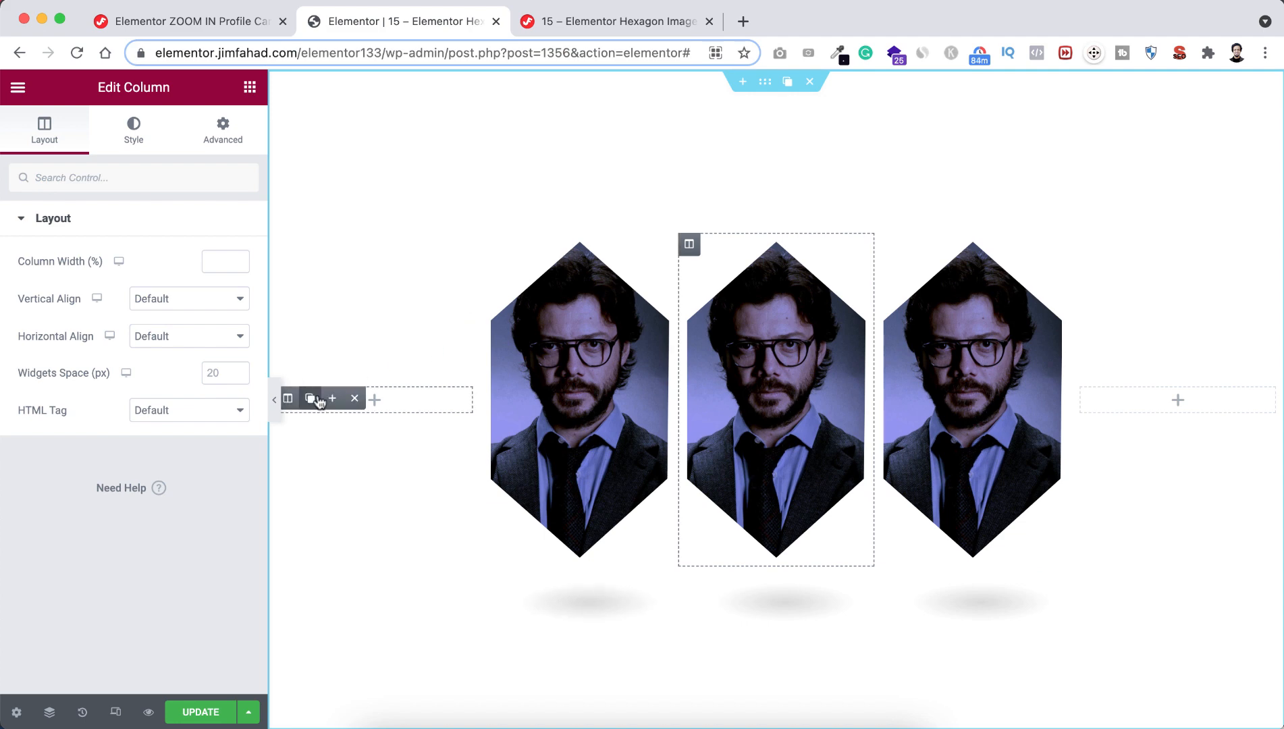
left_click(354, 399)
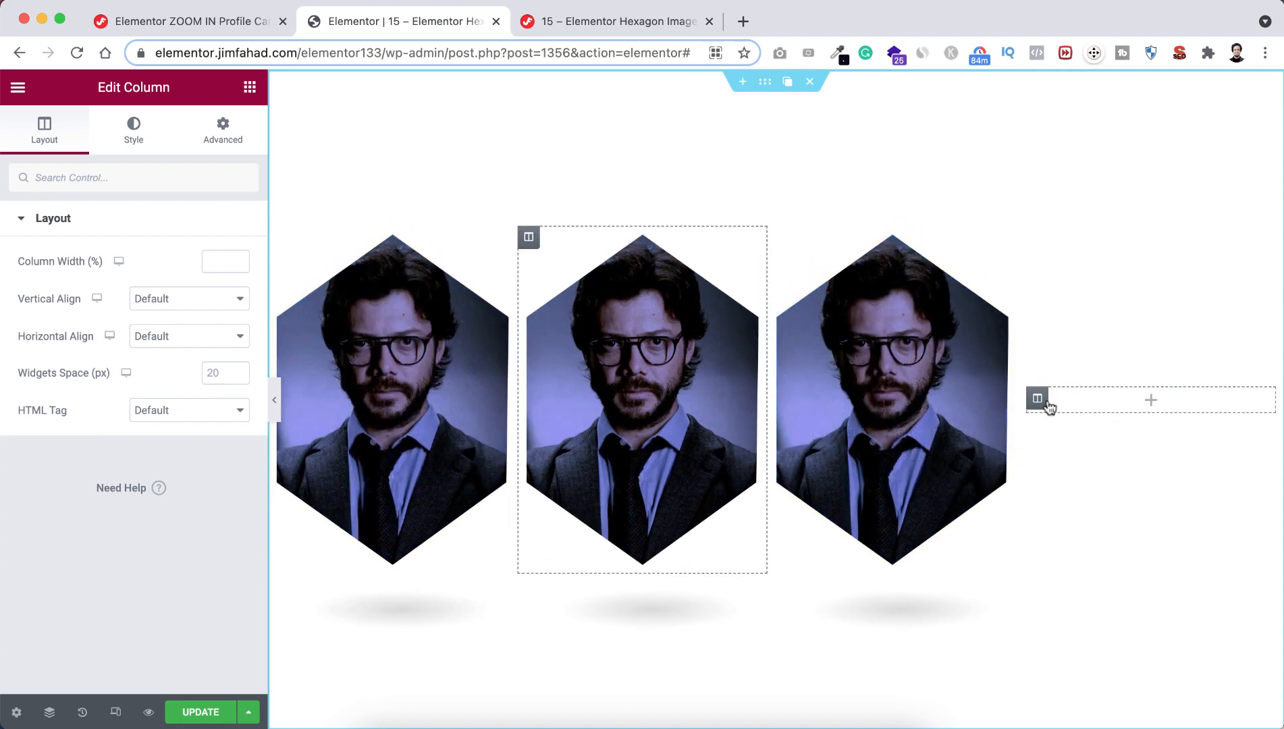
left_click(1105, 399)
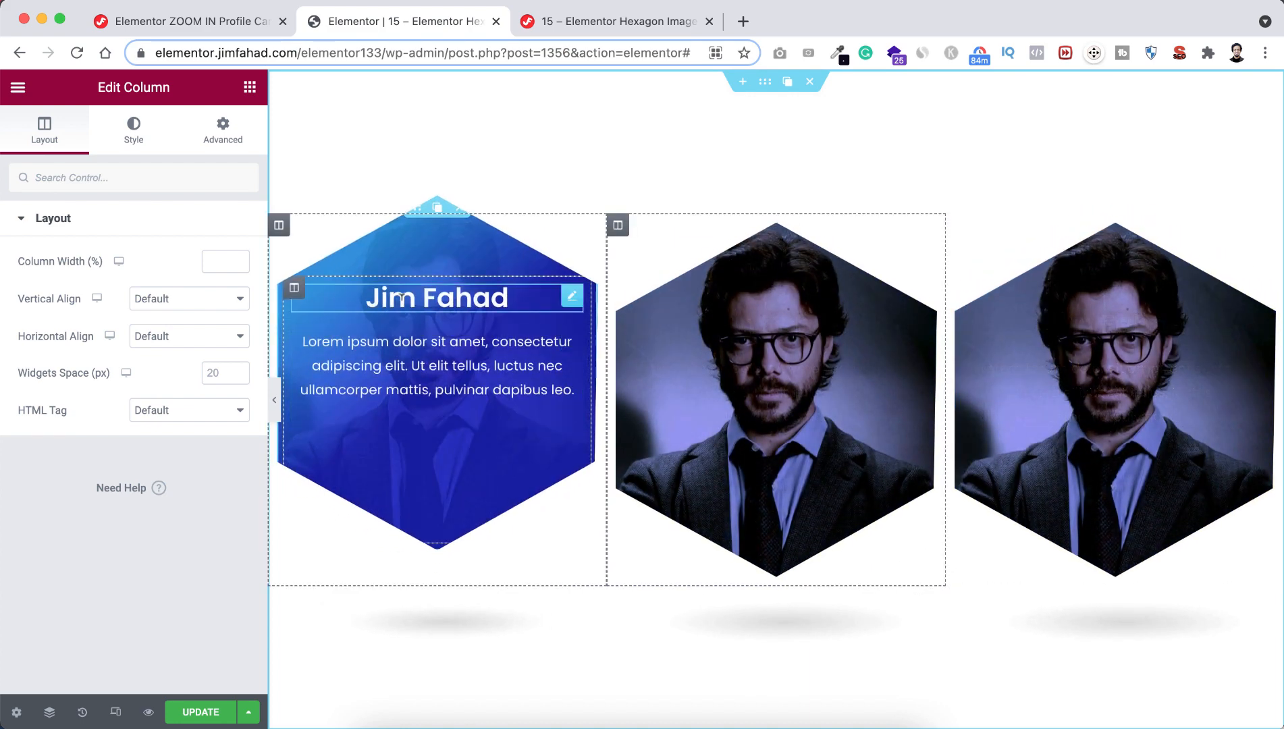
left_click(410, 304)
triple_click(410, 304)
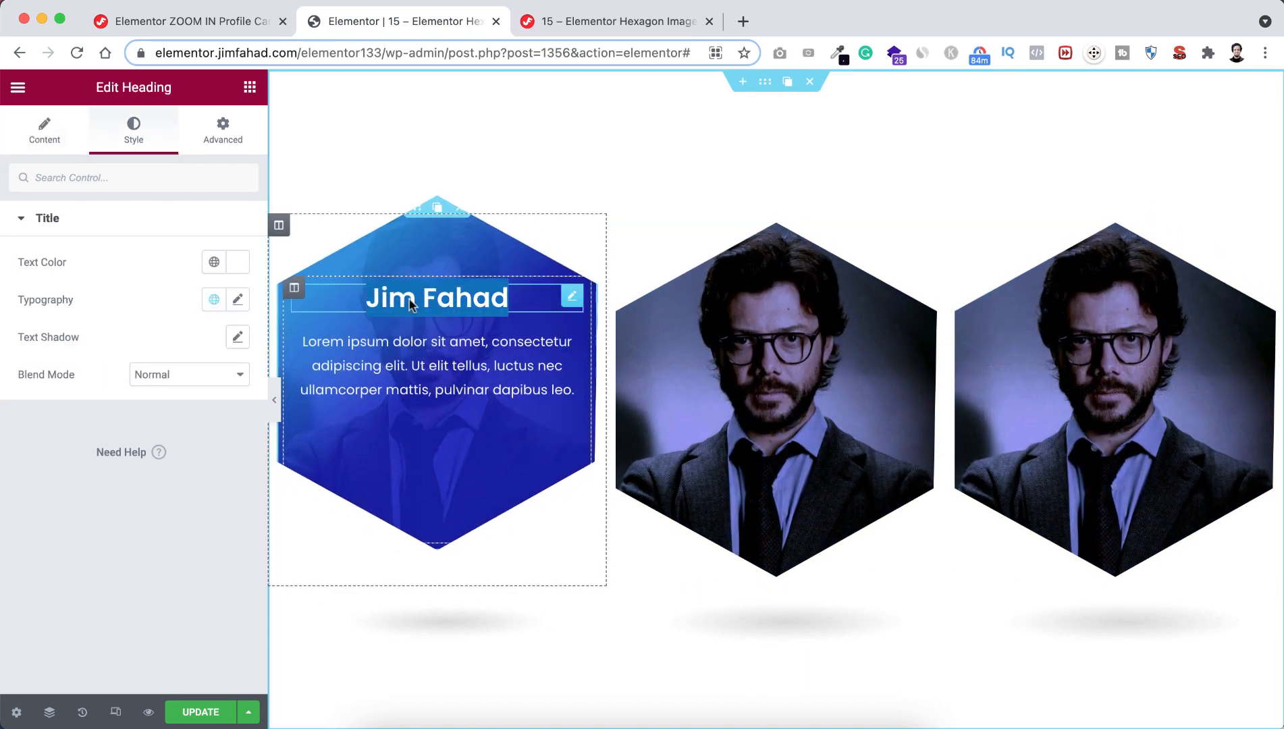
type("Tokyo")
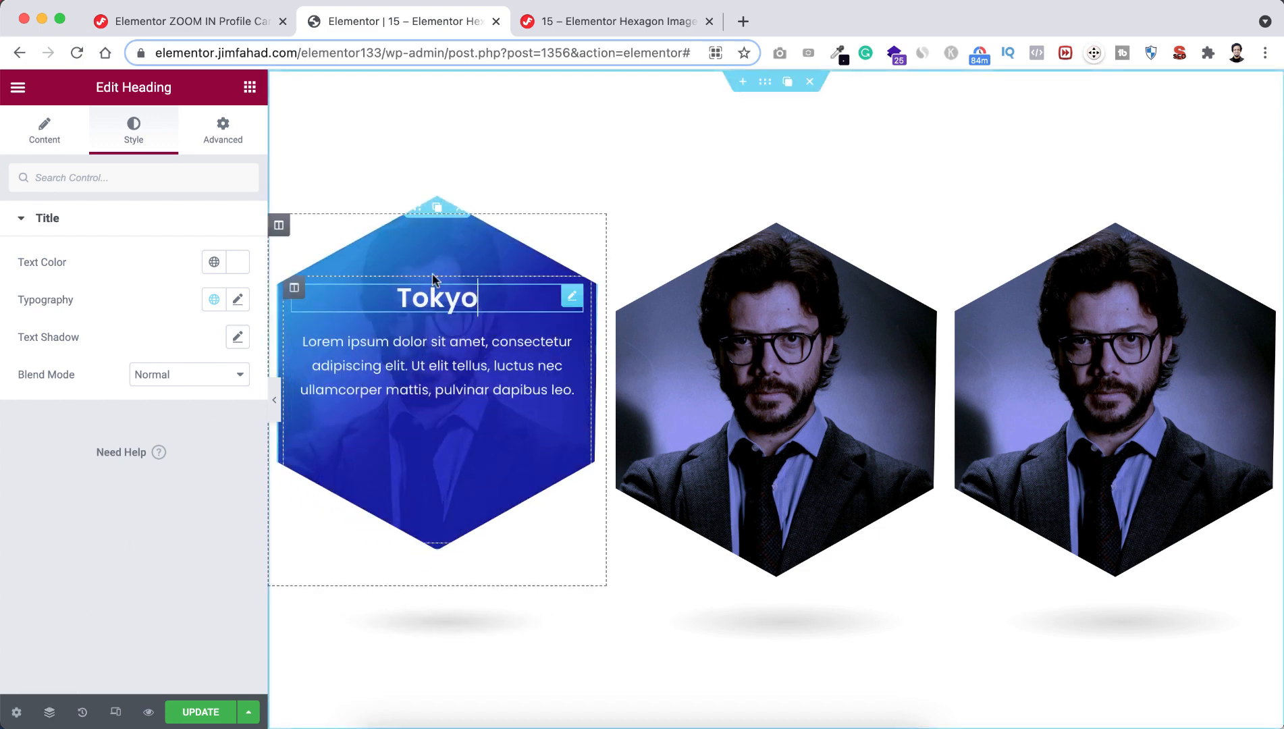
left_click(415, 214)
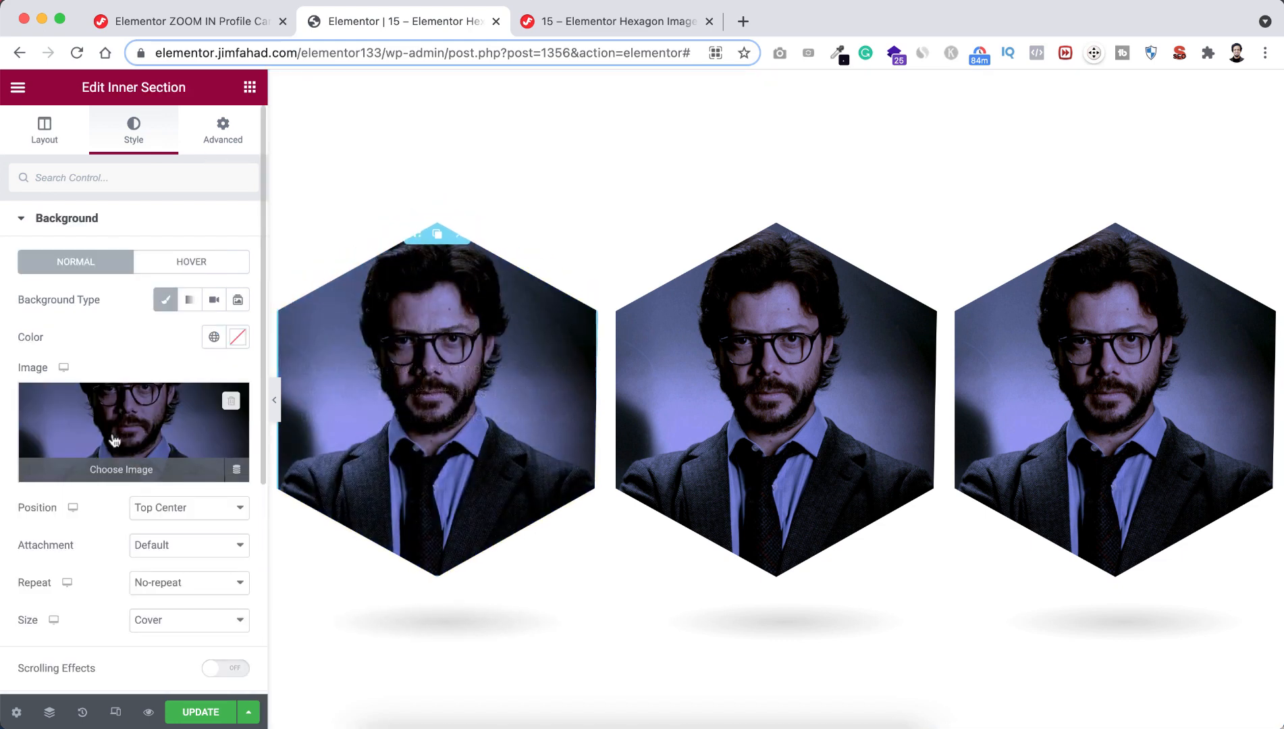
- Set the woman's portrait as the first card's background image
left_click(137, 430)
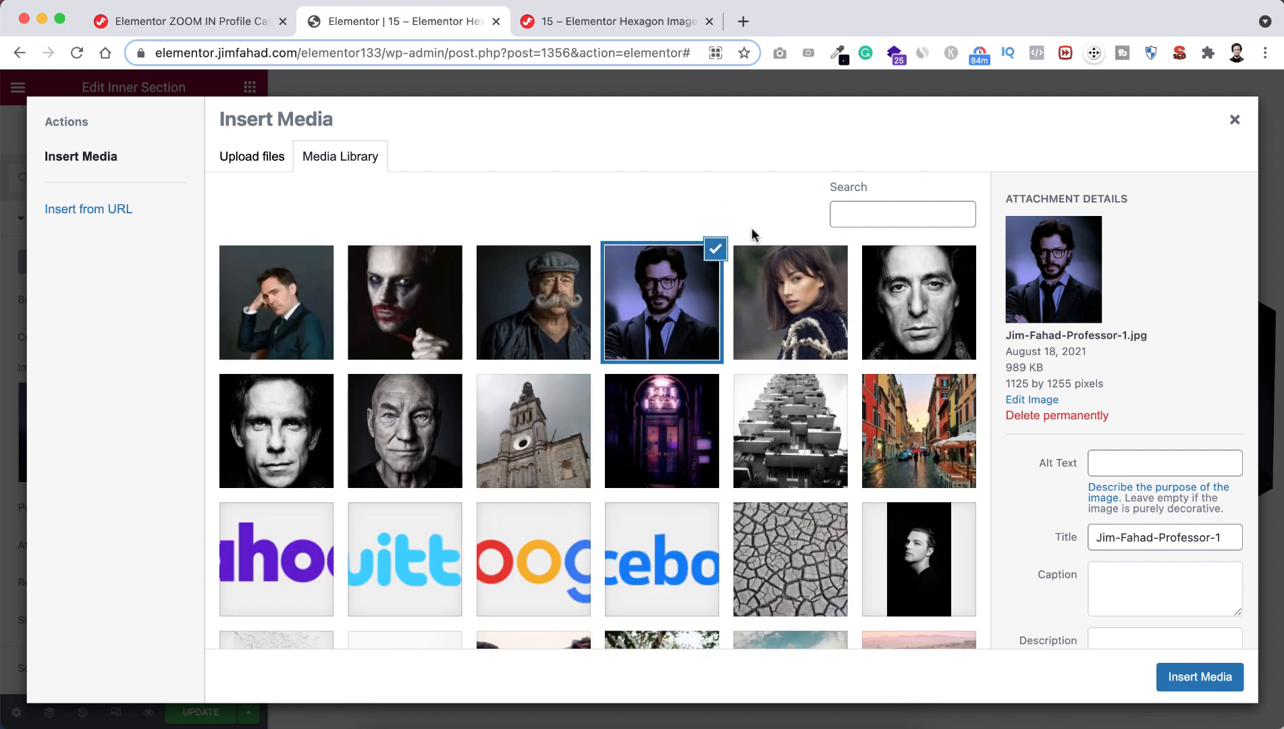
left_click(800, 316)
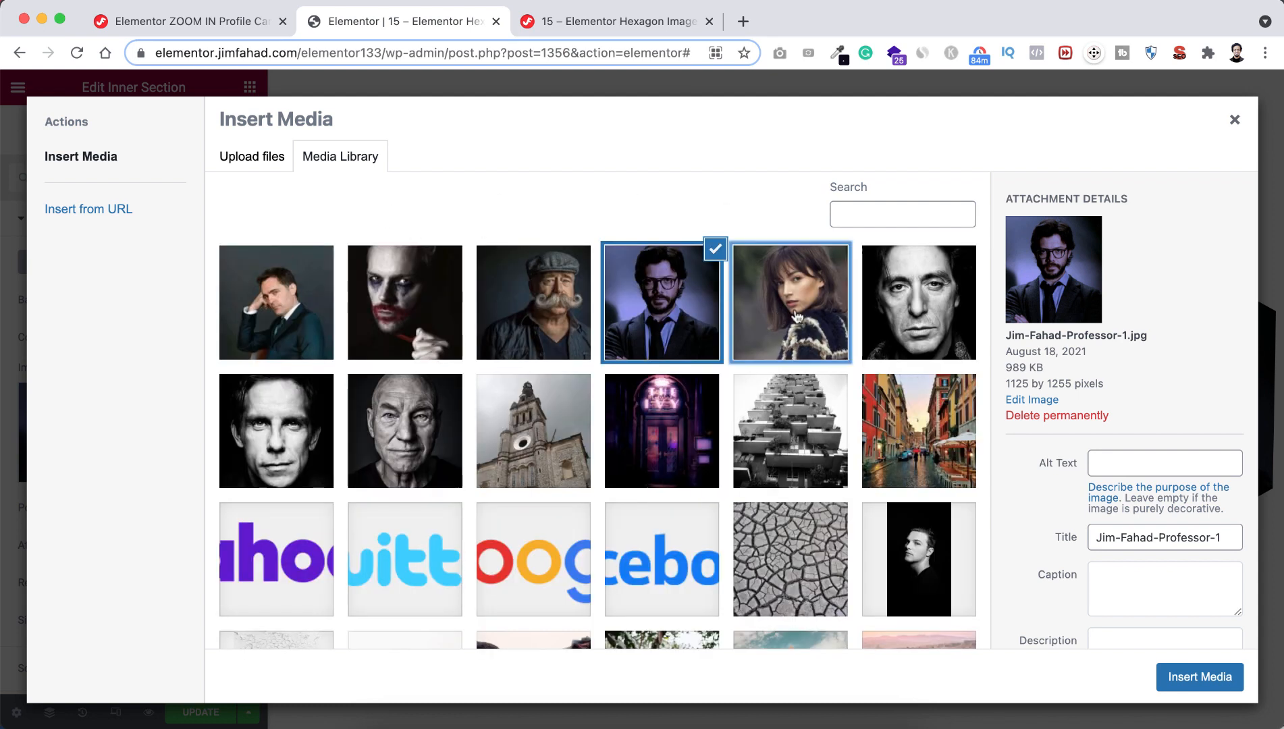
left_click(1200, 677)
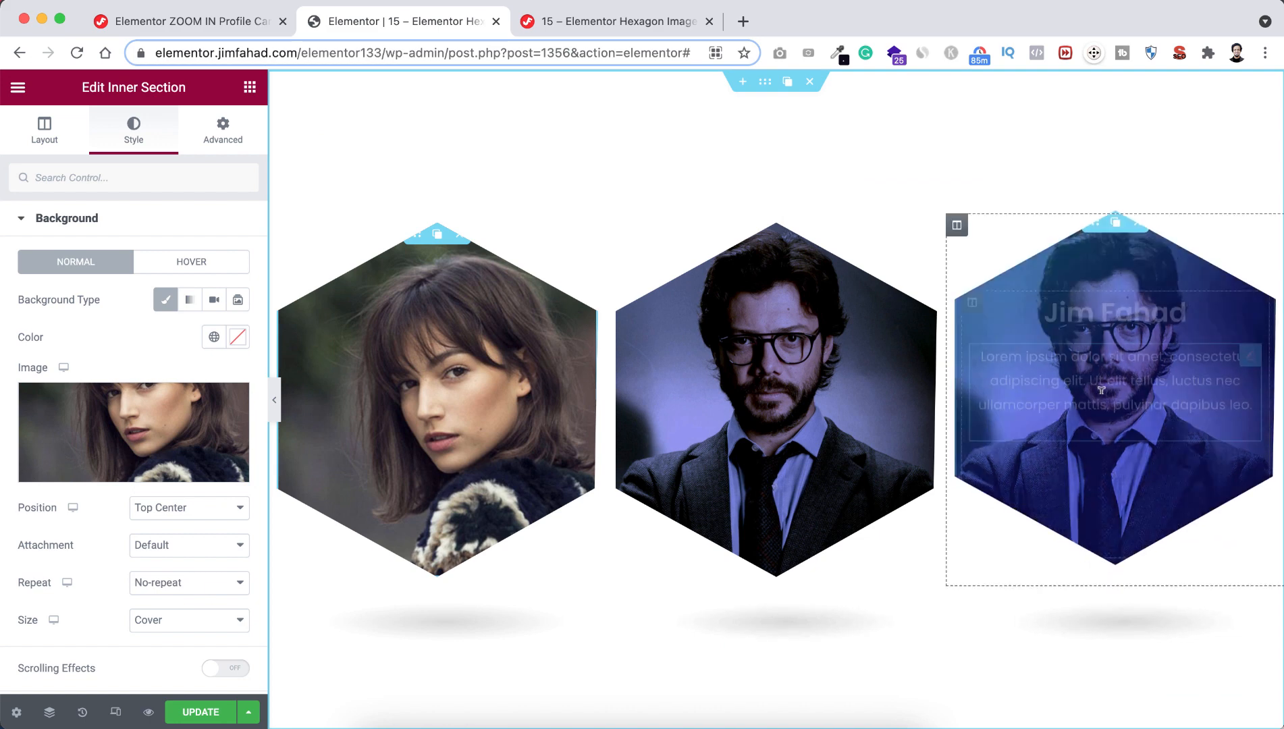
- Rename the third card's heading to Berlin
left_click(1105, 301)
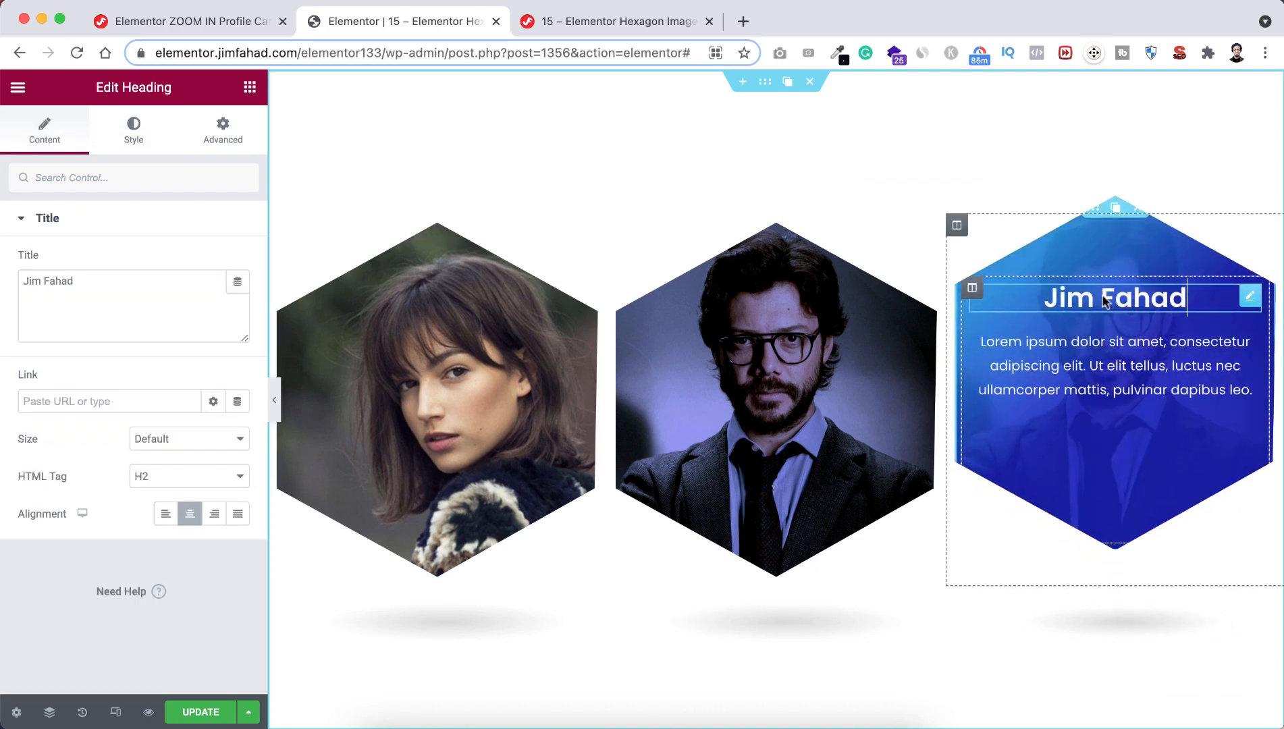
key("super+a")
type("Berlin")
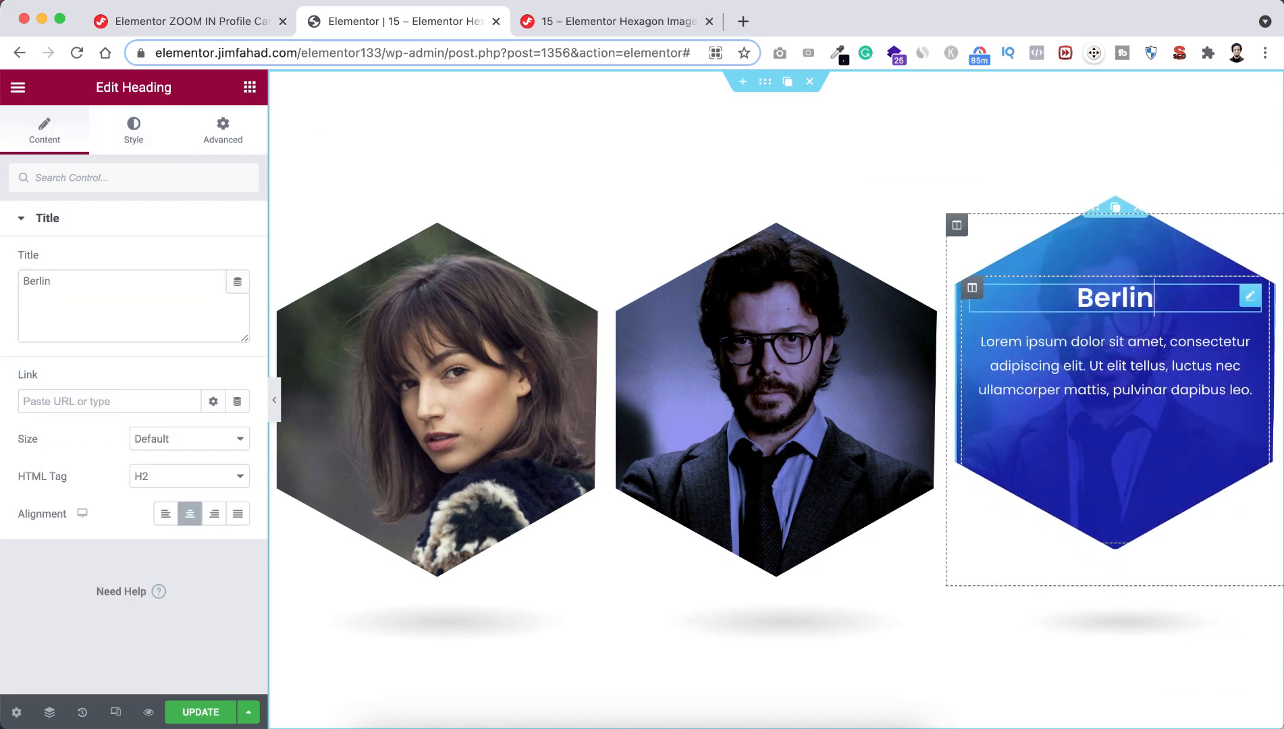
- Set the pedro-alonso portrait of the suited man as the third card's background image
left_click(1096, 213)
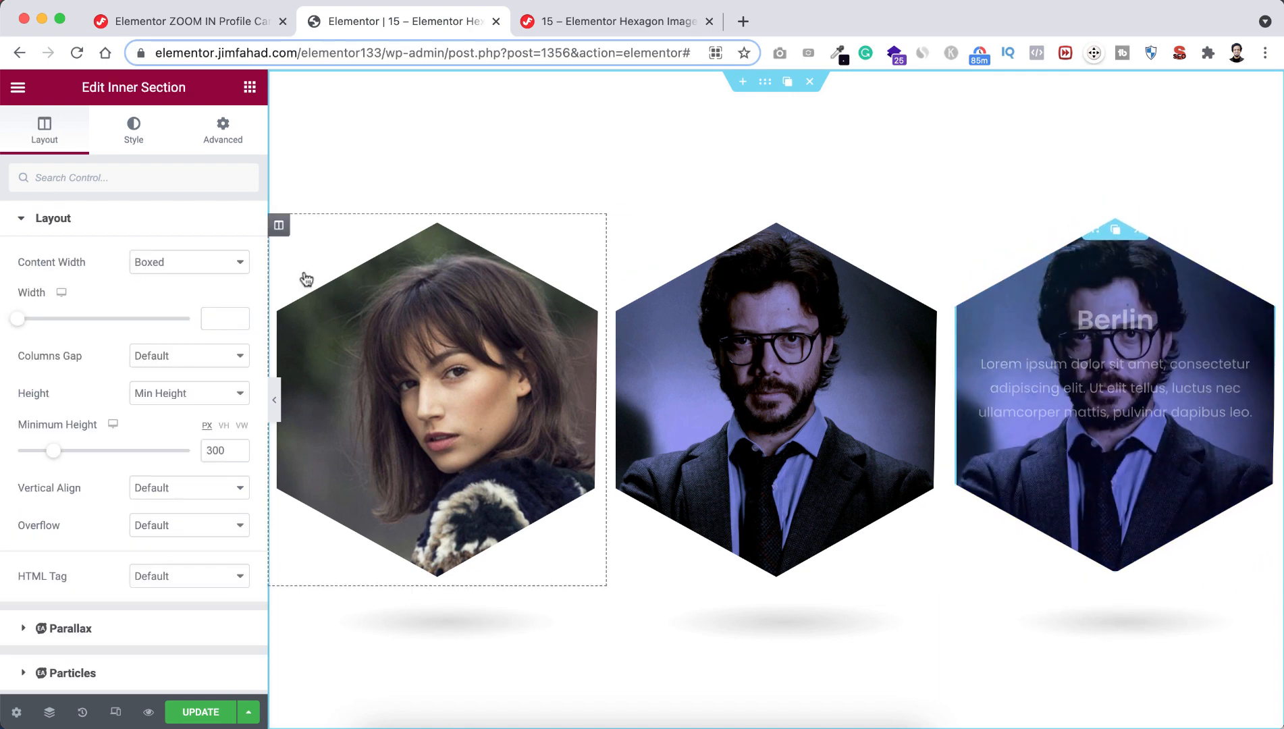
left_click(130, 130)
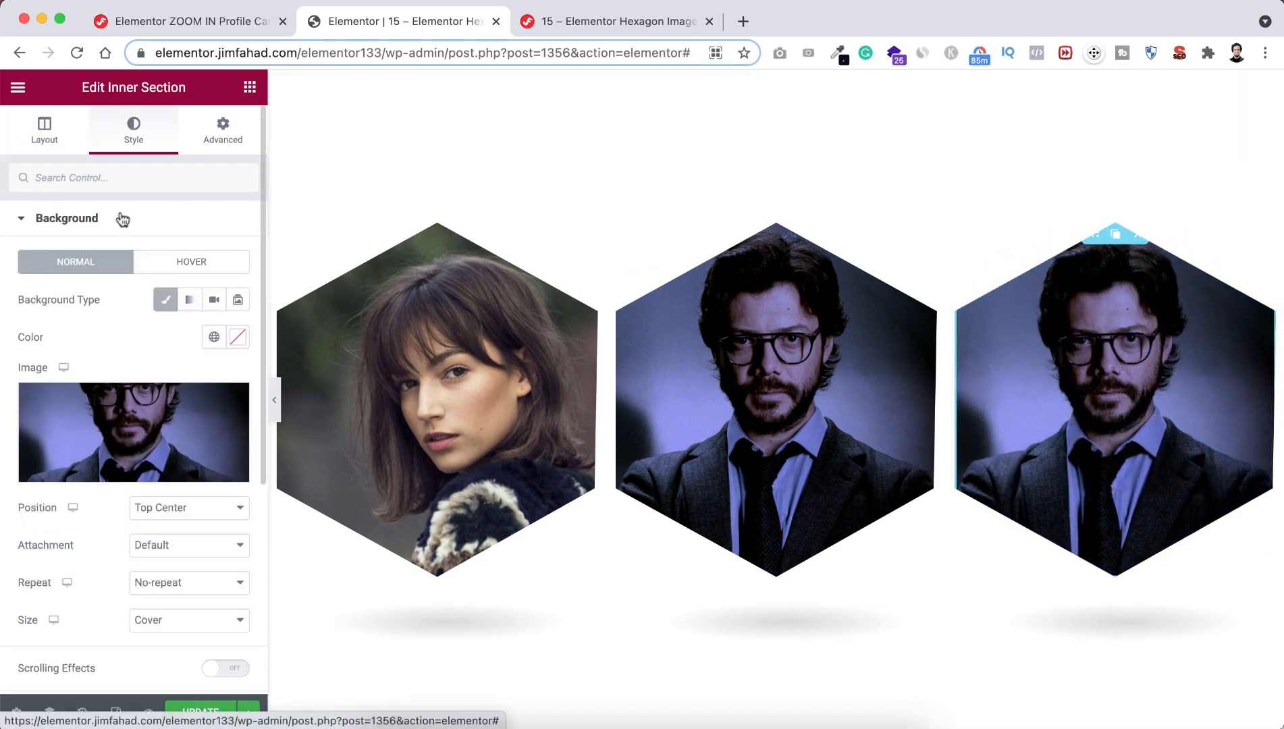
left_click(102, 413)
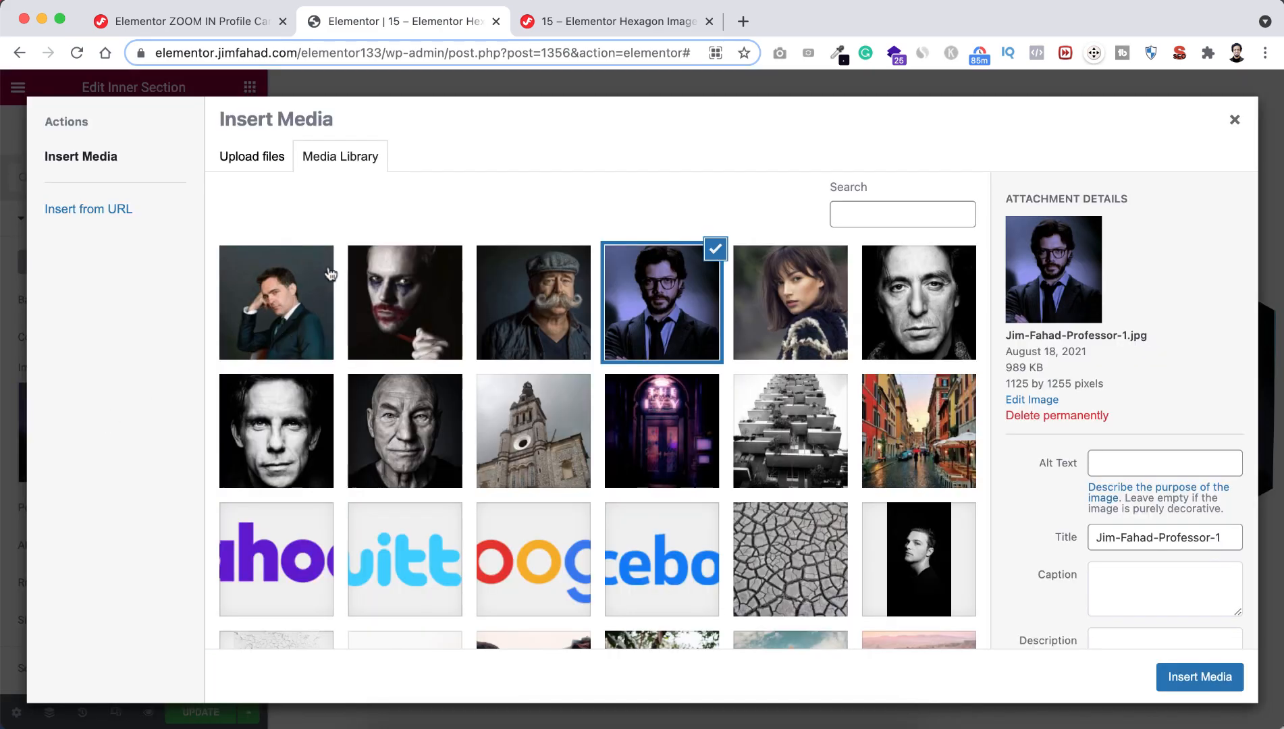
left_click(282, 302)
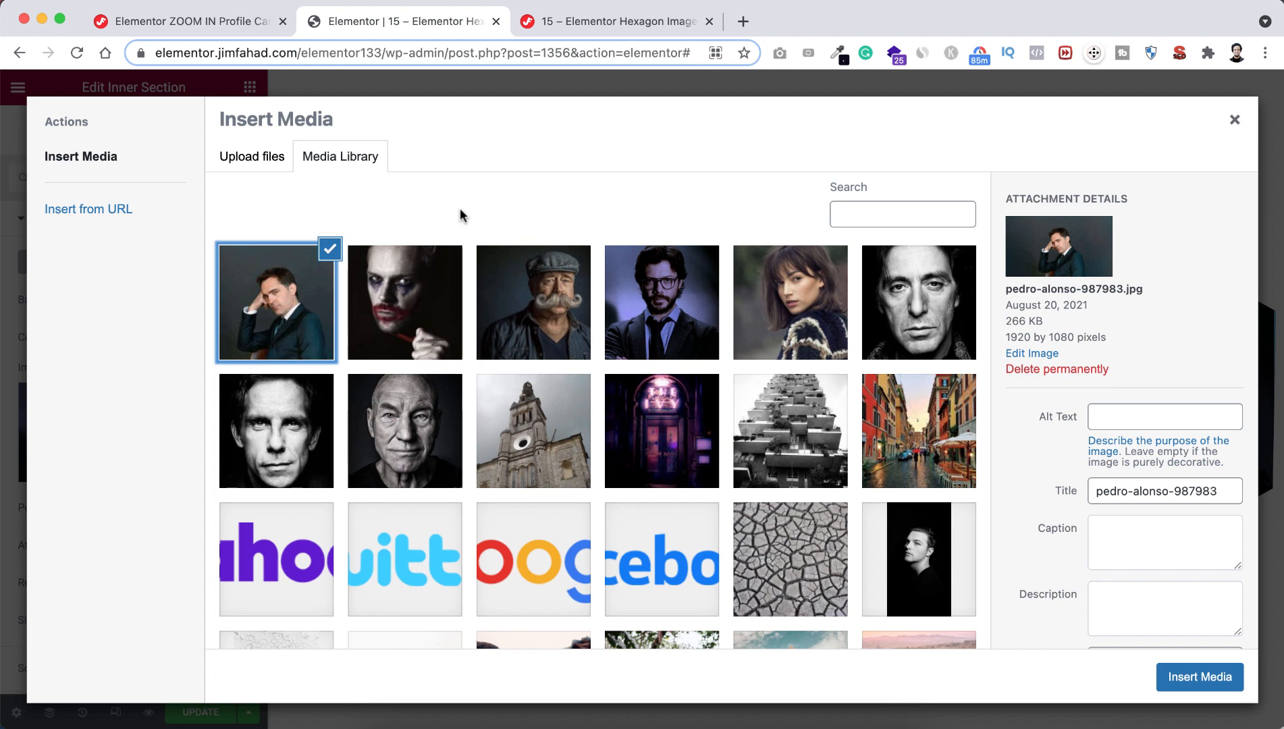
left_click(1199, 677)
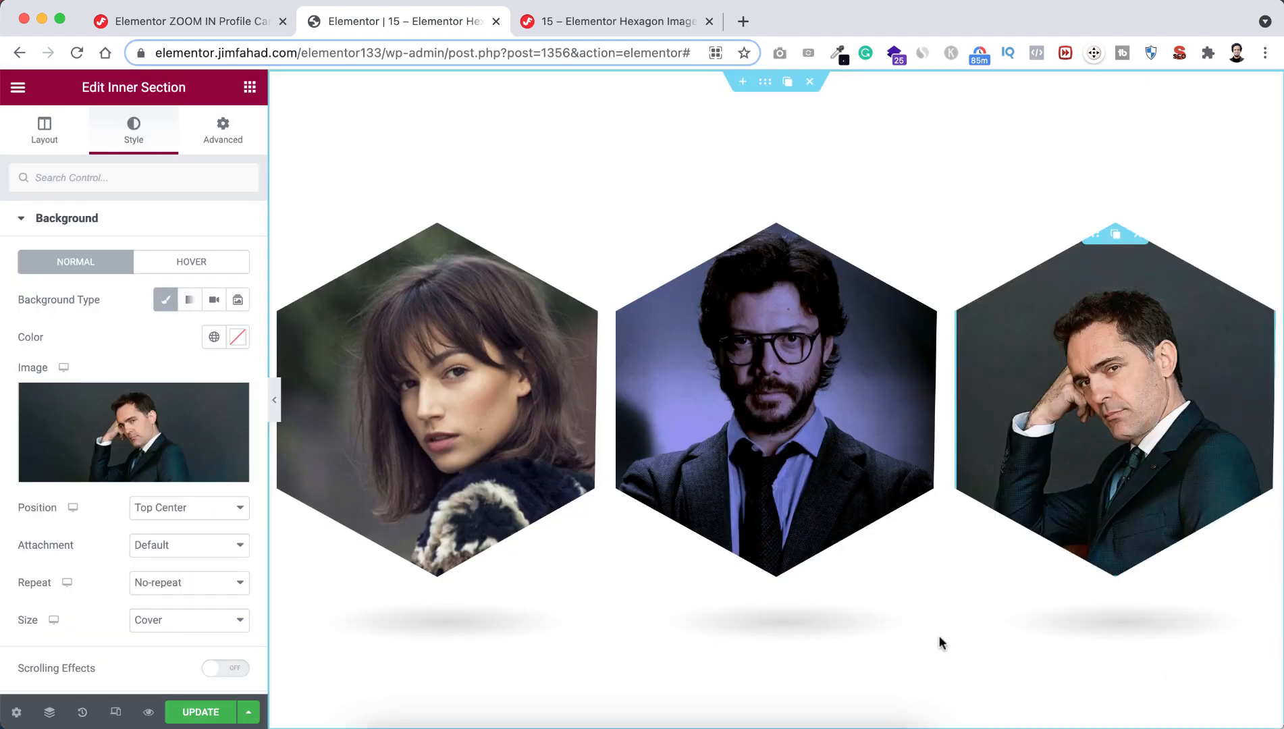
scroll(939, 636, "down", 2)
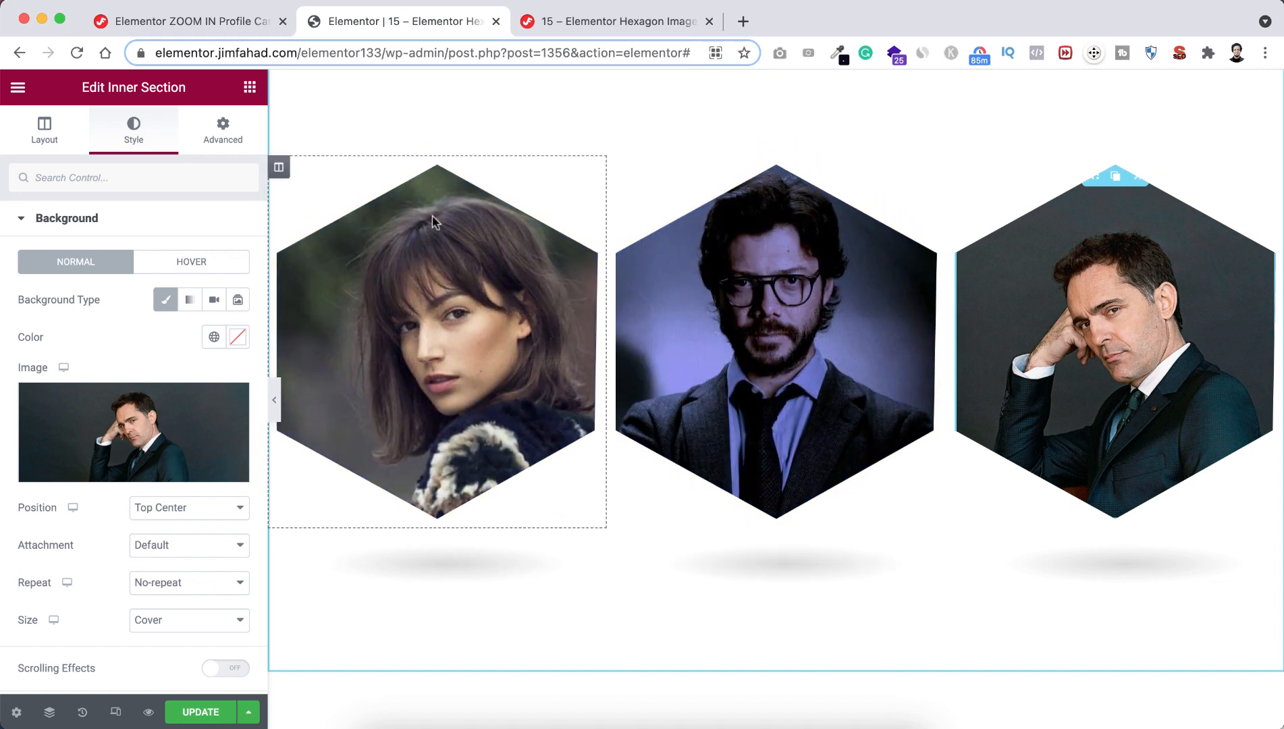
- Check the cards at tablet width, then scroll through them stacked at mobile width
left_click(116, 712)
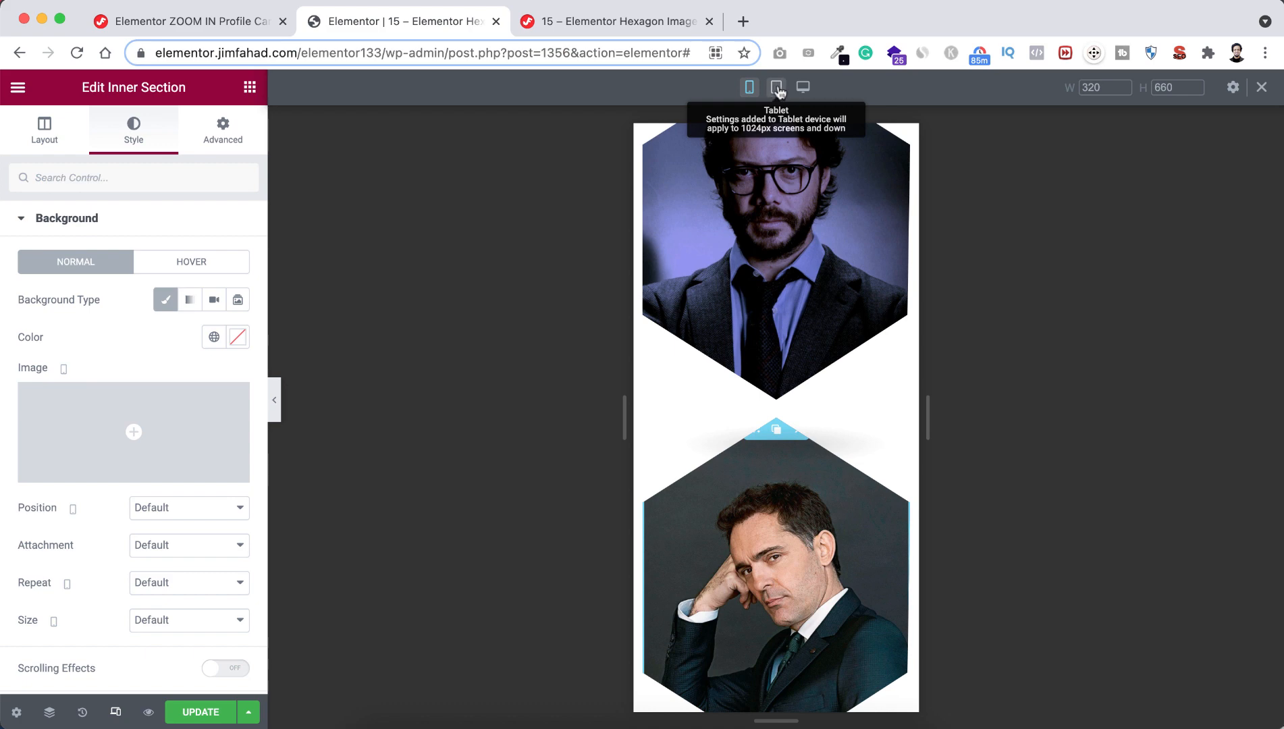
left_click(776, 89)
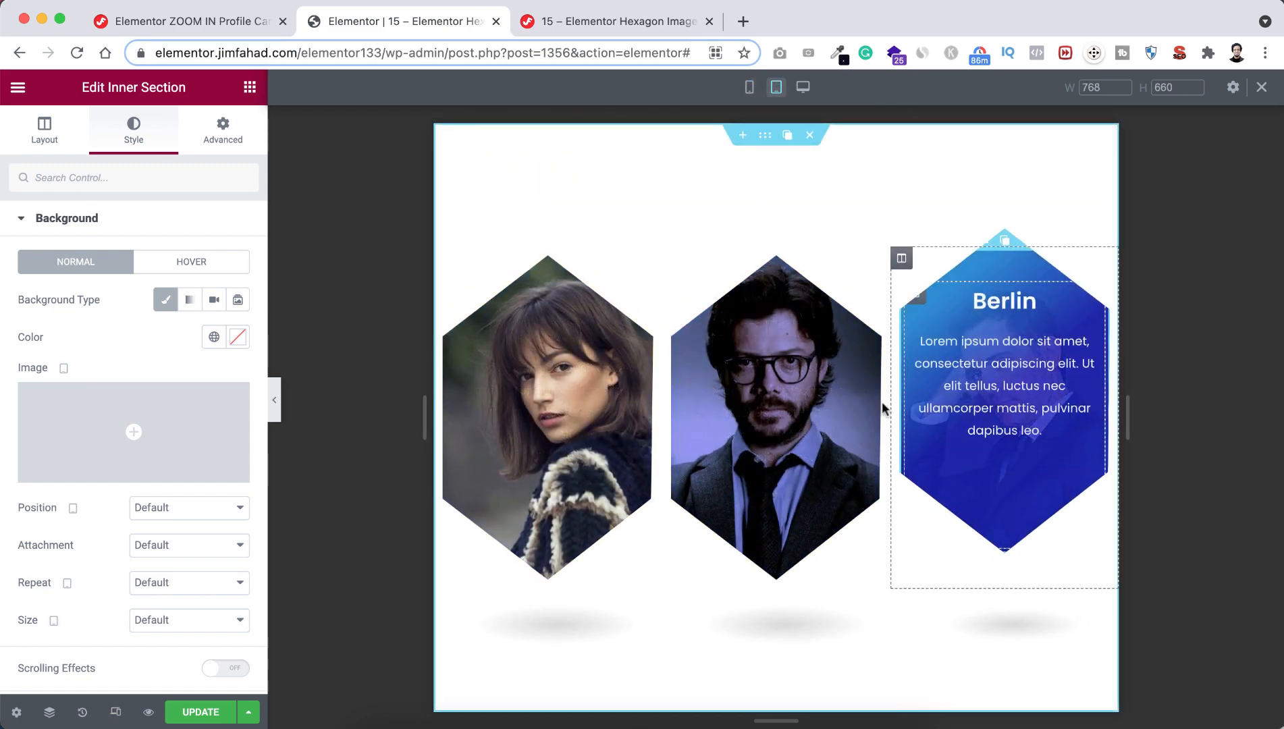
left_click(749, 87)
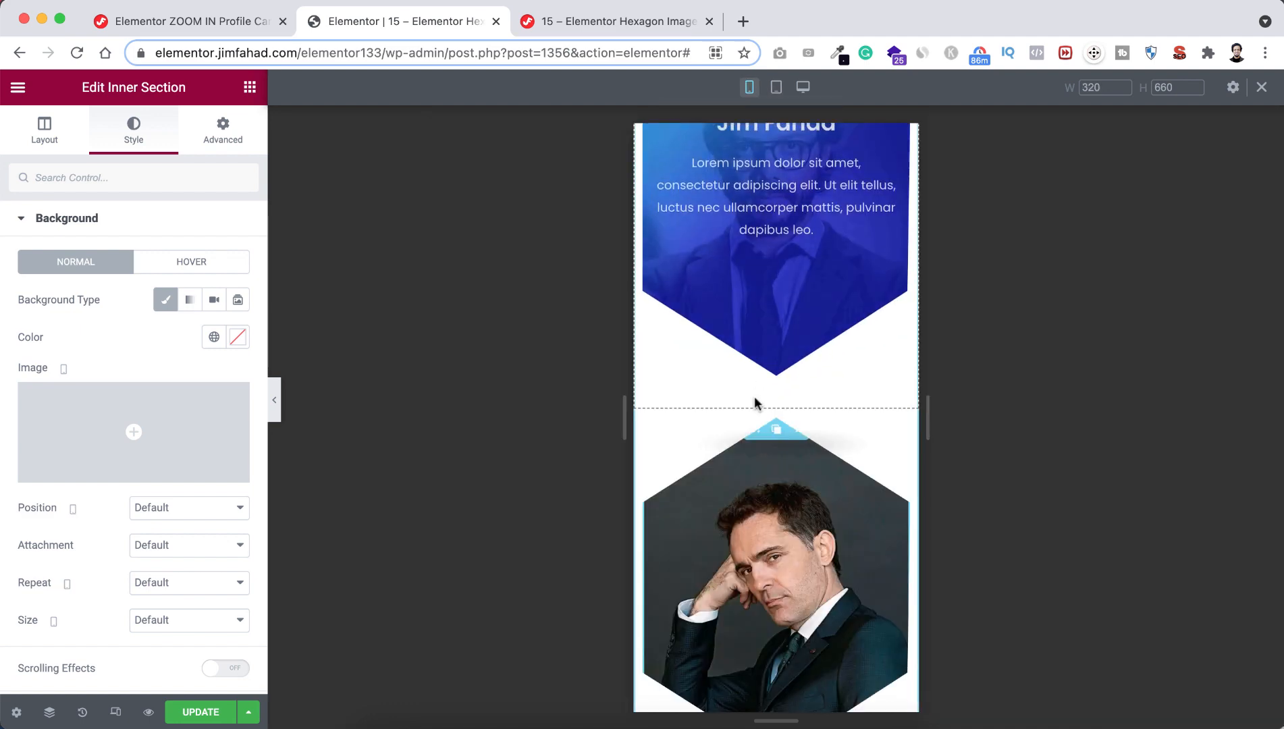
scroll(753, 473, "down", 5)
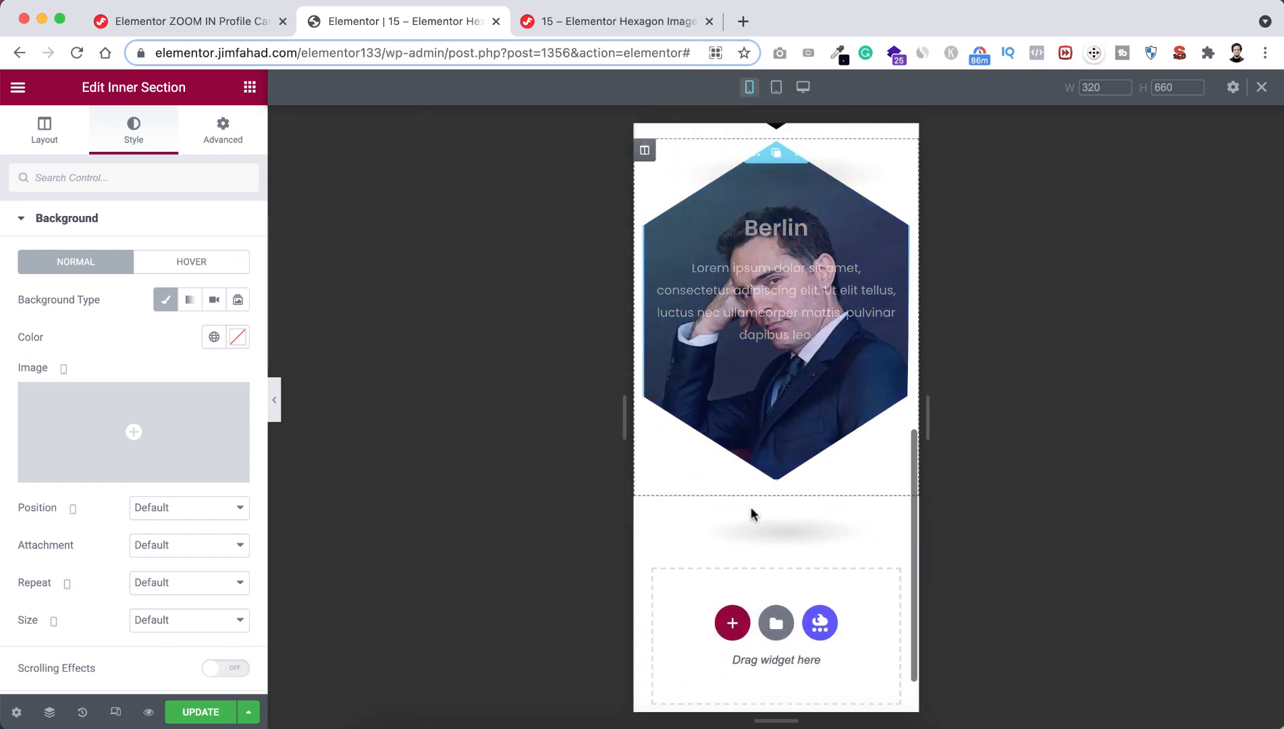
scroll(751, 506, "up", 6)
scroll(776, 415, "up", 5)
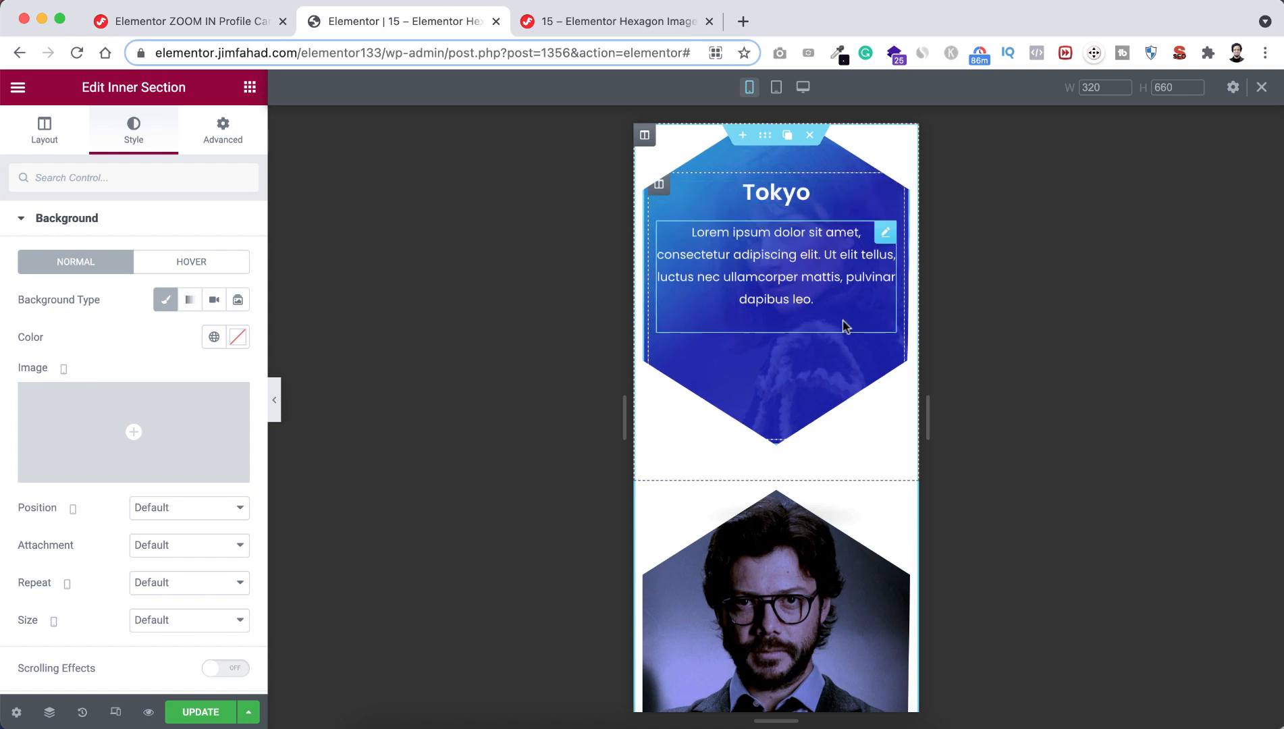
scroll(742, 324, "down", 3)
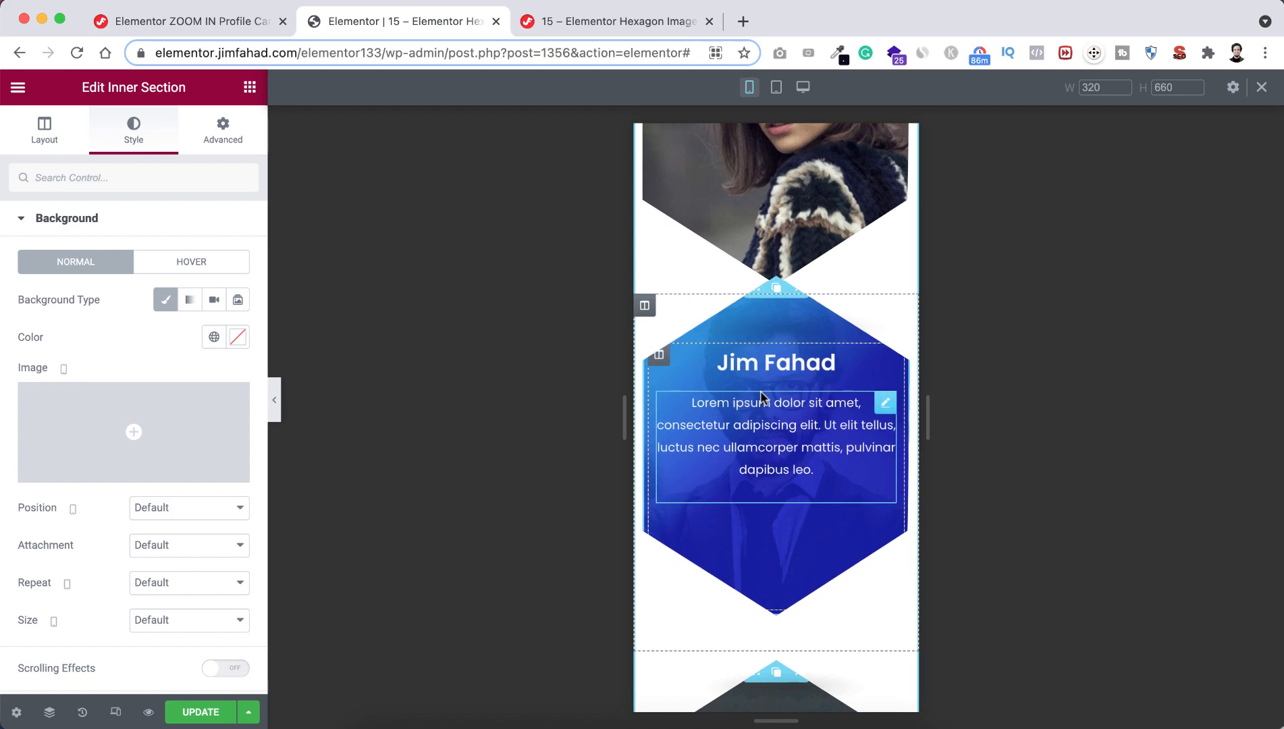
scroll(762, 378, "up", 3)
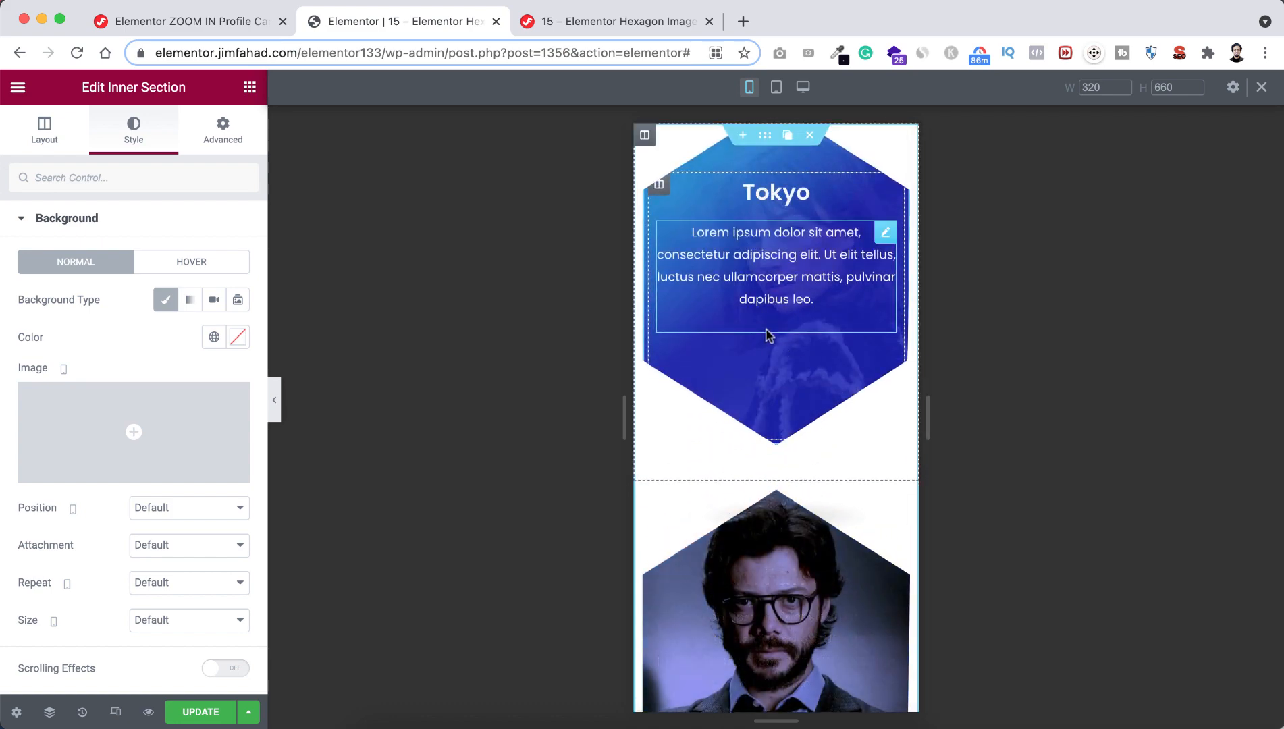
scroll(825, 286, "down", 3)
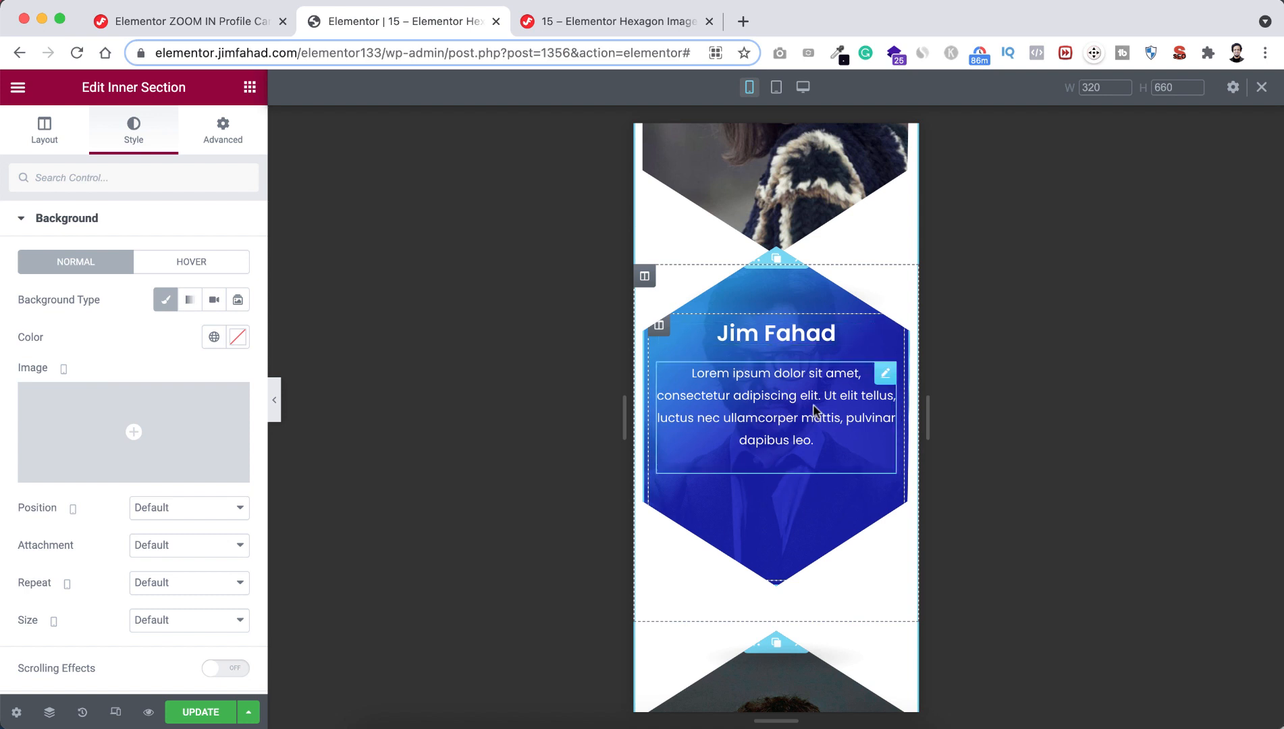
scroll(804, 427, "up", 3)
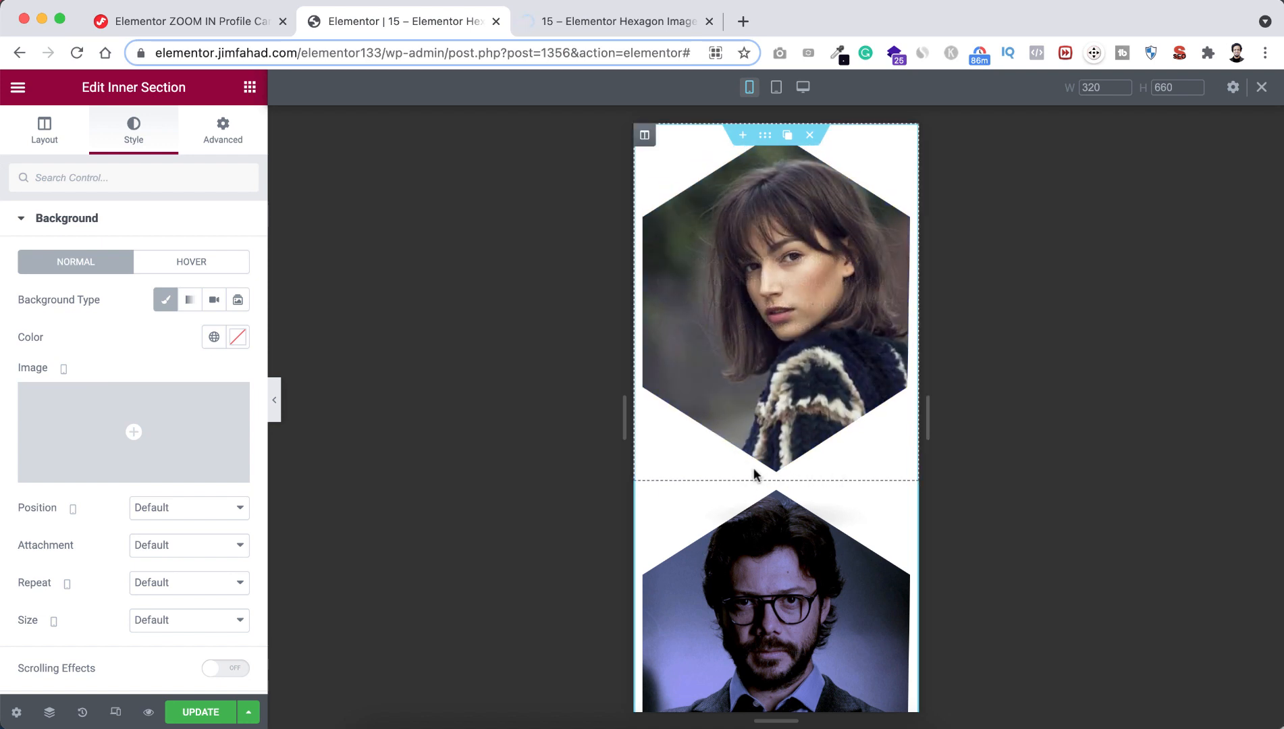
- Give the first card column an unlinked 100 px bottom margin on mobile
left_click(645, 135)
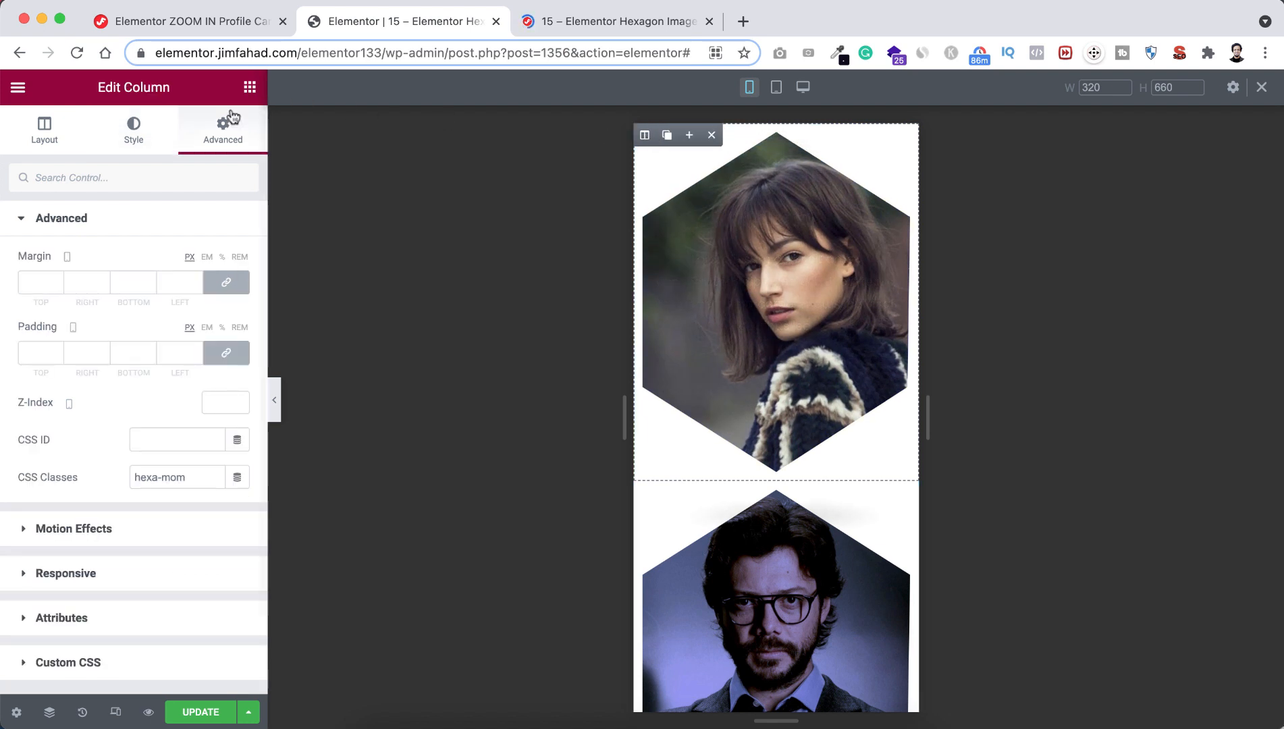
left_click(227, 282)
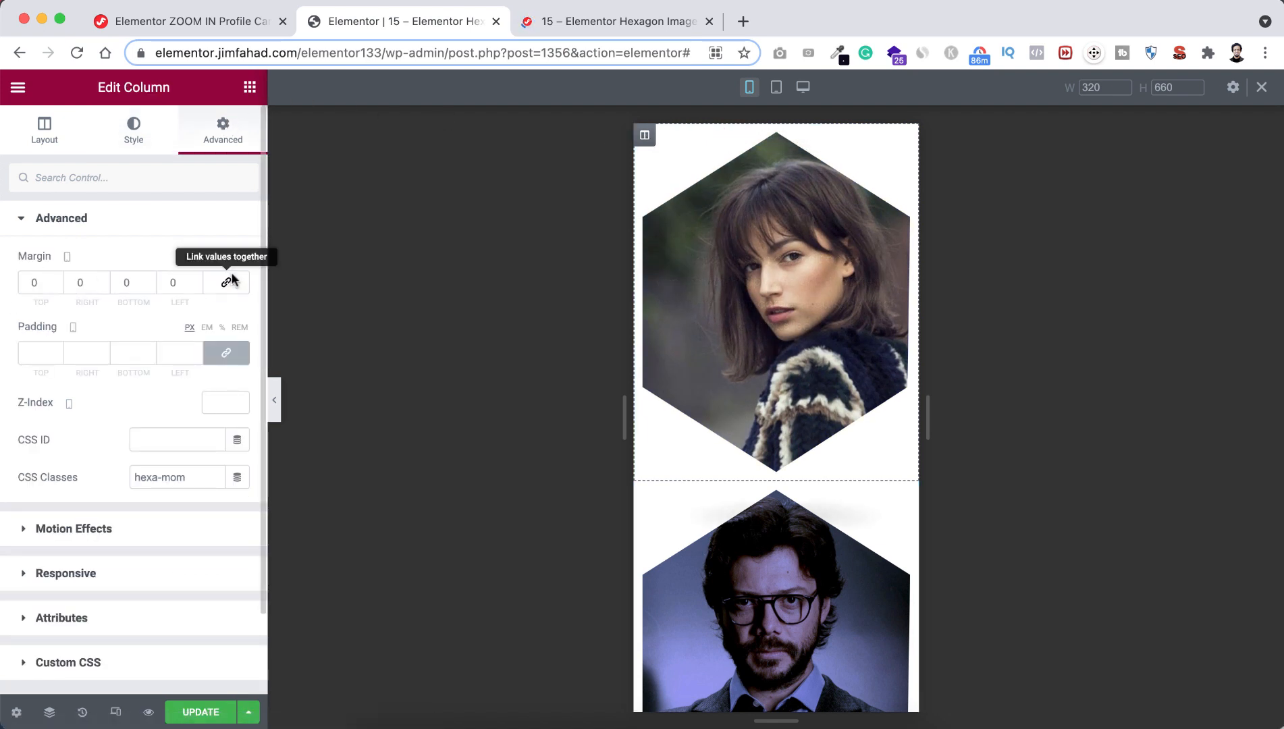
double_click(125, 284)
type("100")
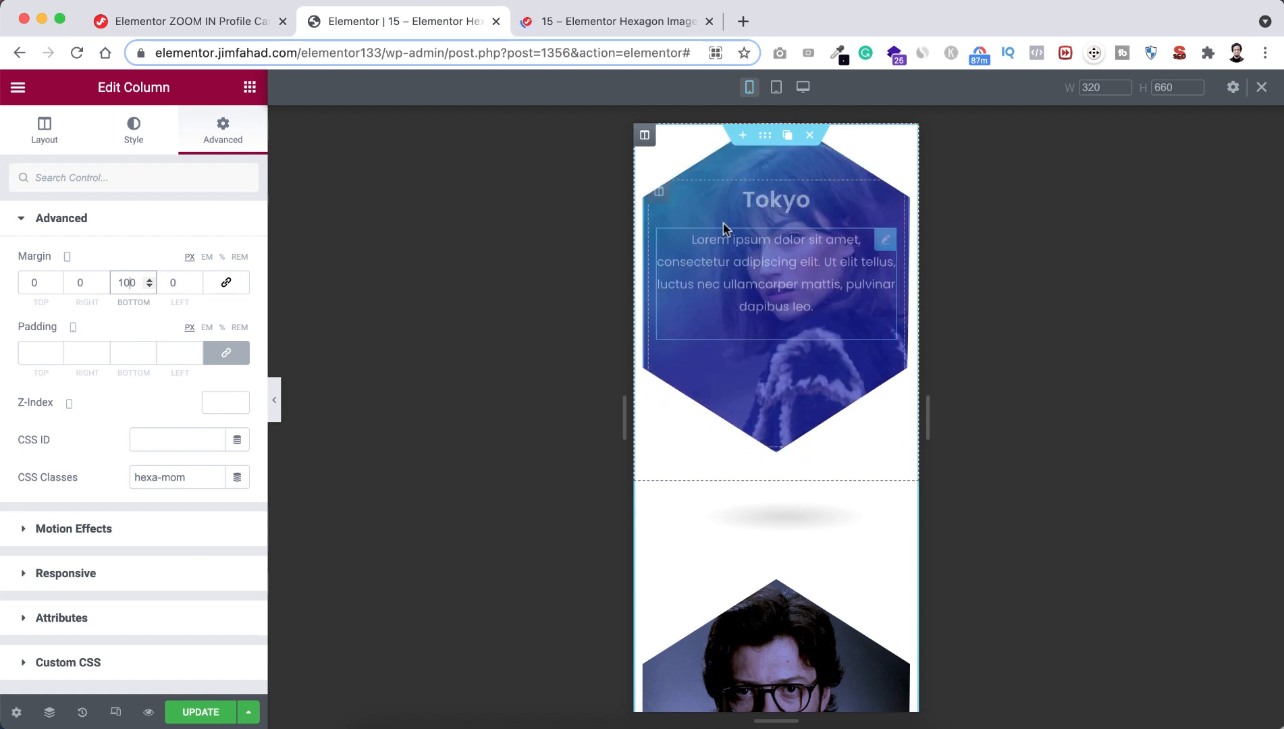
- Copy the first column's style onto the second and third columns, then return to desktop view
right_click(646, 138)
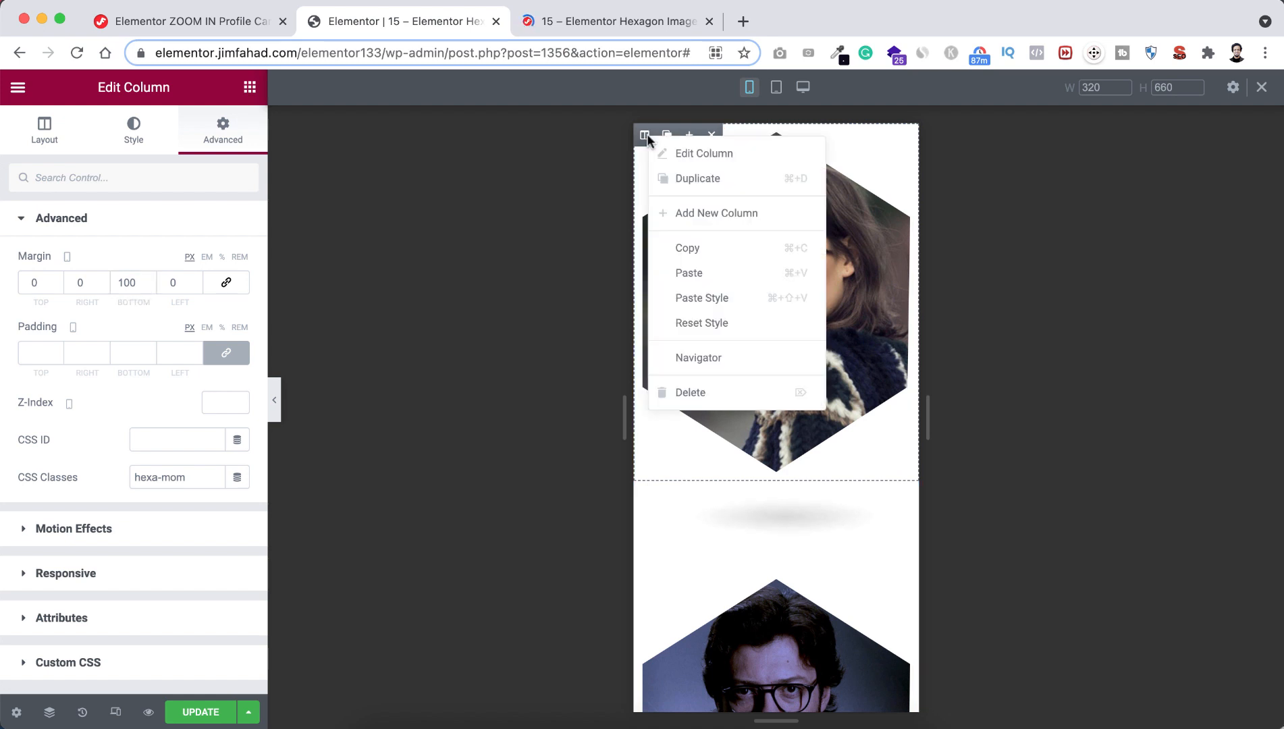
left_click(688, 252)
scroll(710, 486, "down", 1)
scroll(710, 500, "down", 2)
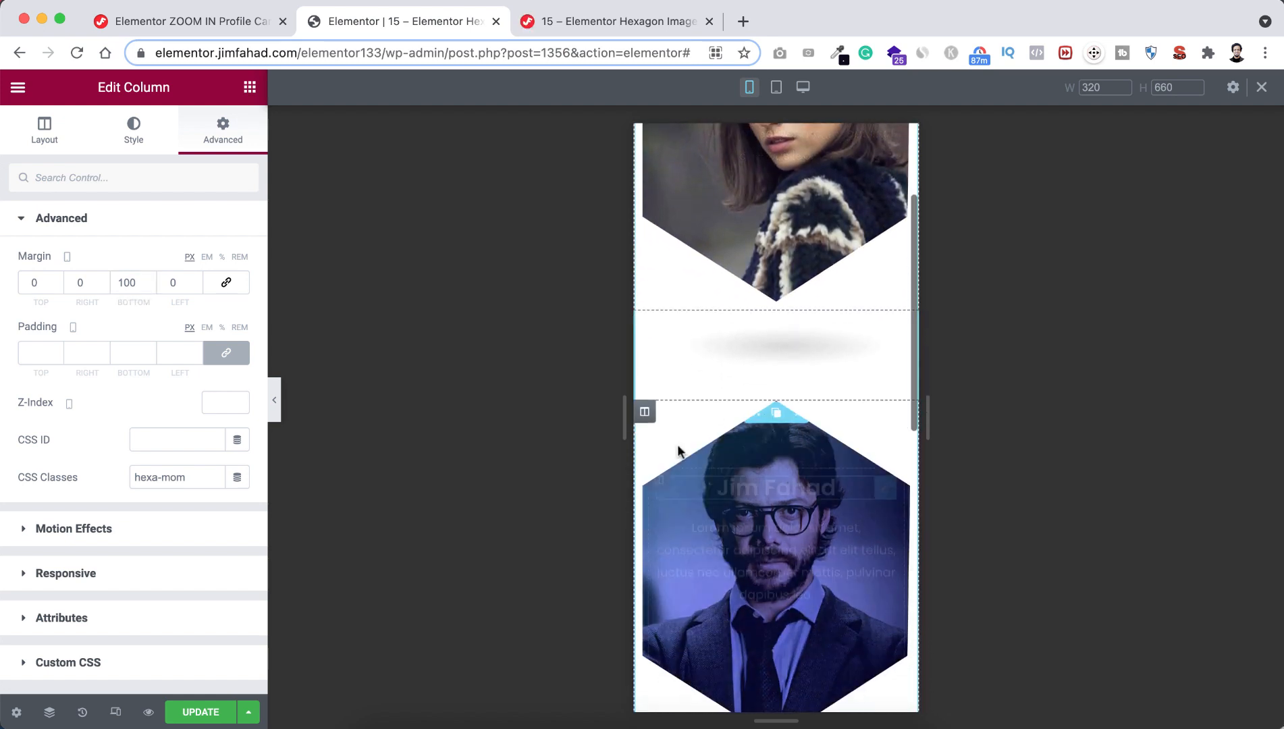
right_click(646, 412)
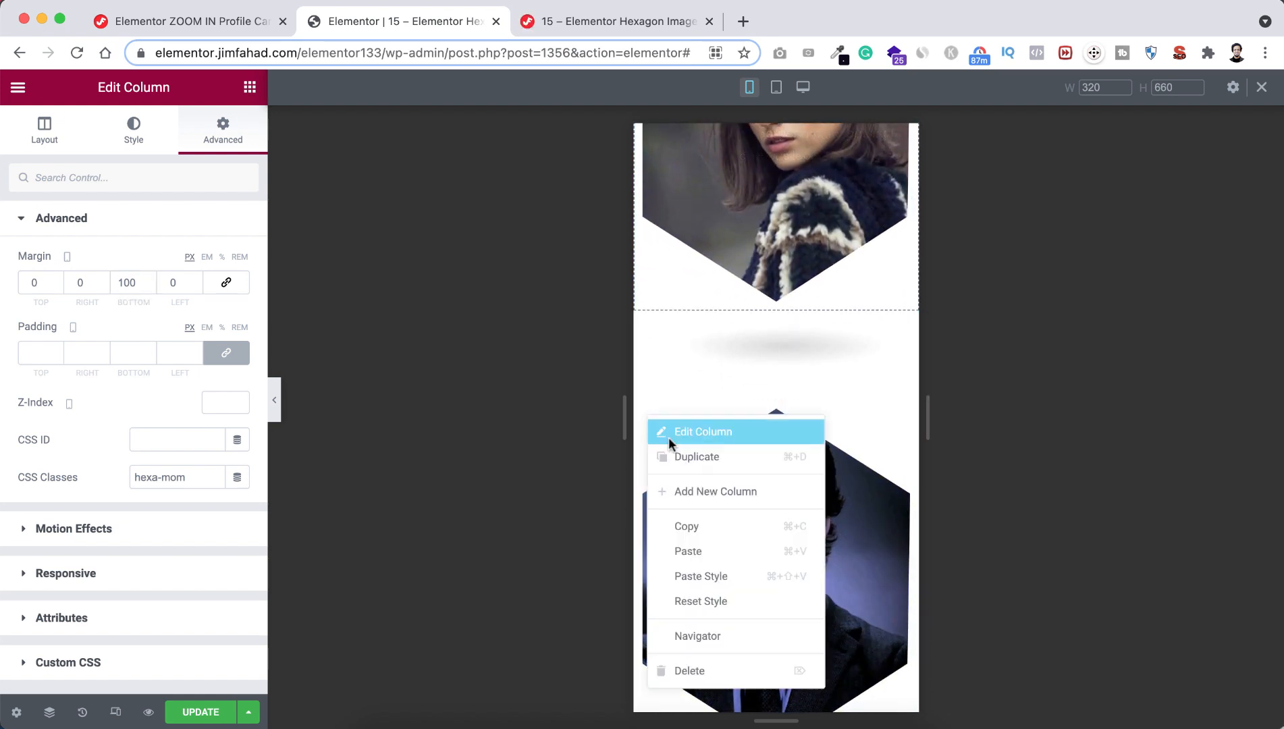
left_click(709, 572)
scroll(711, 582, "down", 20)
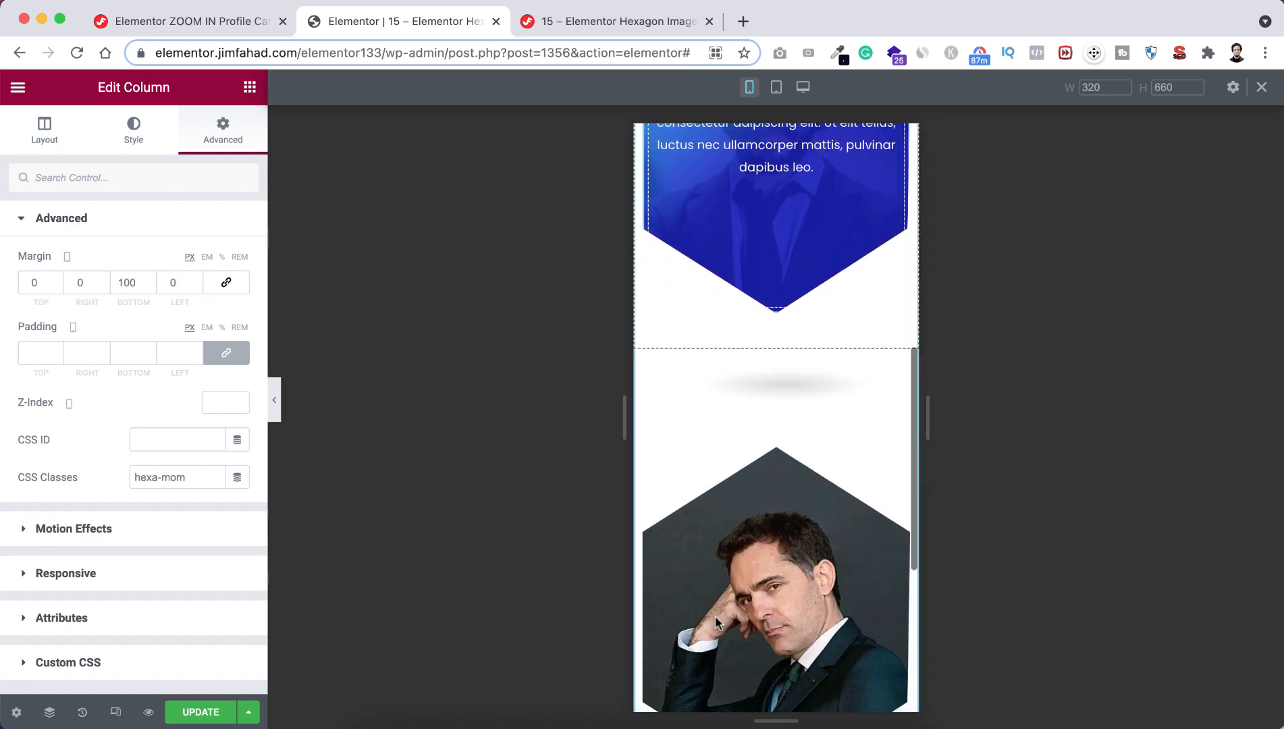
right_click(644, 413)
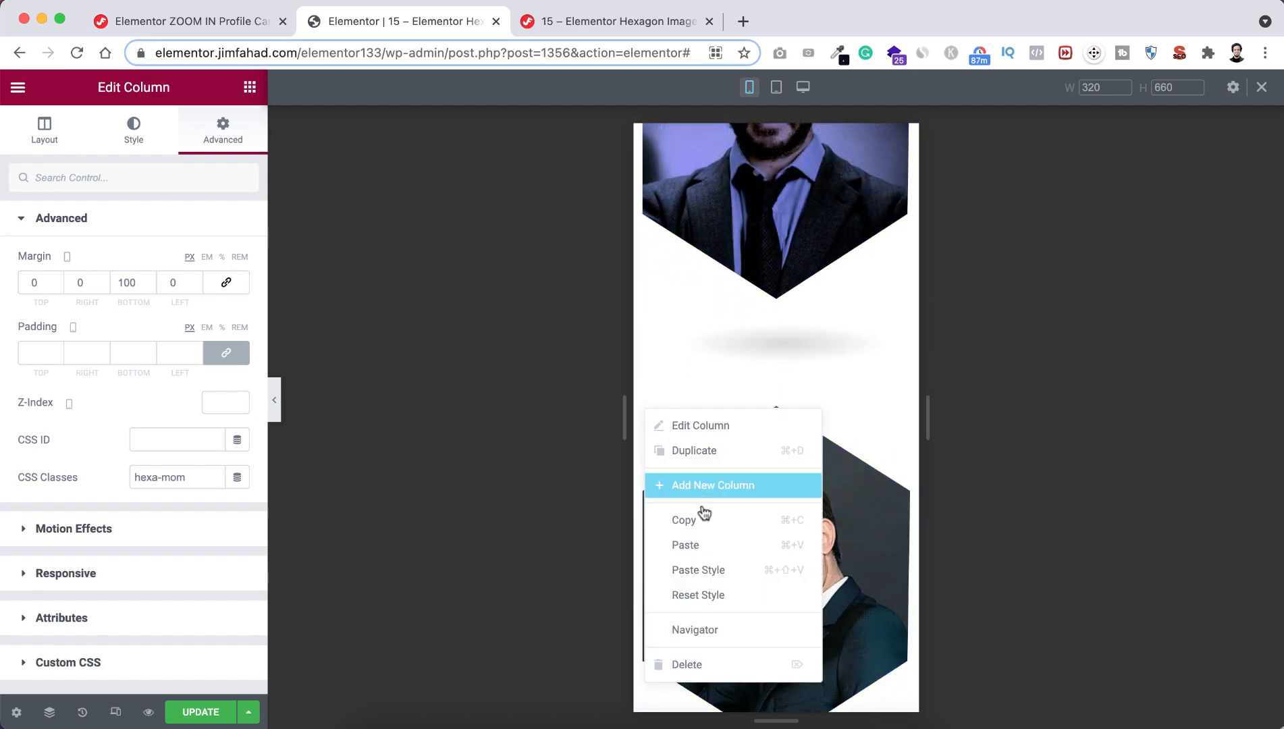
left_click(707, 570)
scroll(719, 604, "down", 5)
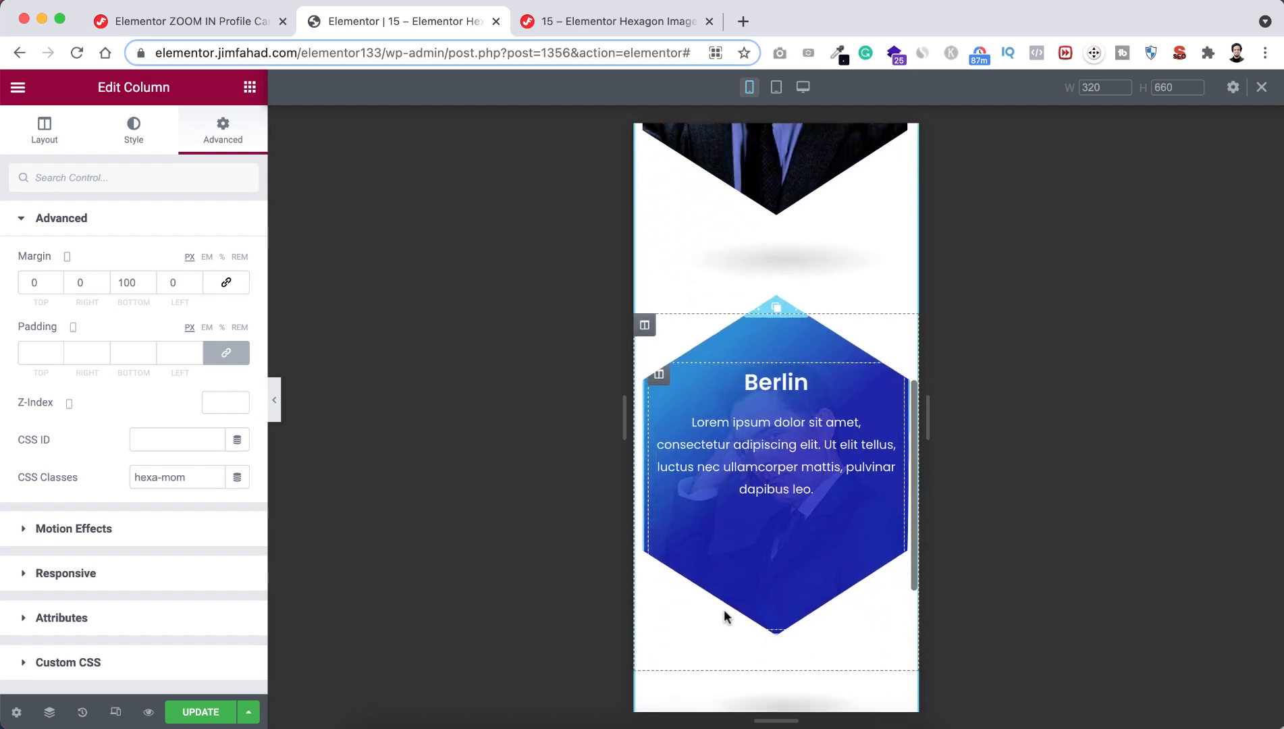
scroll(739, 466, "up", 5)
scroll(743, 441, "up", 10)
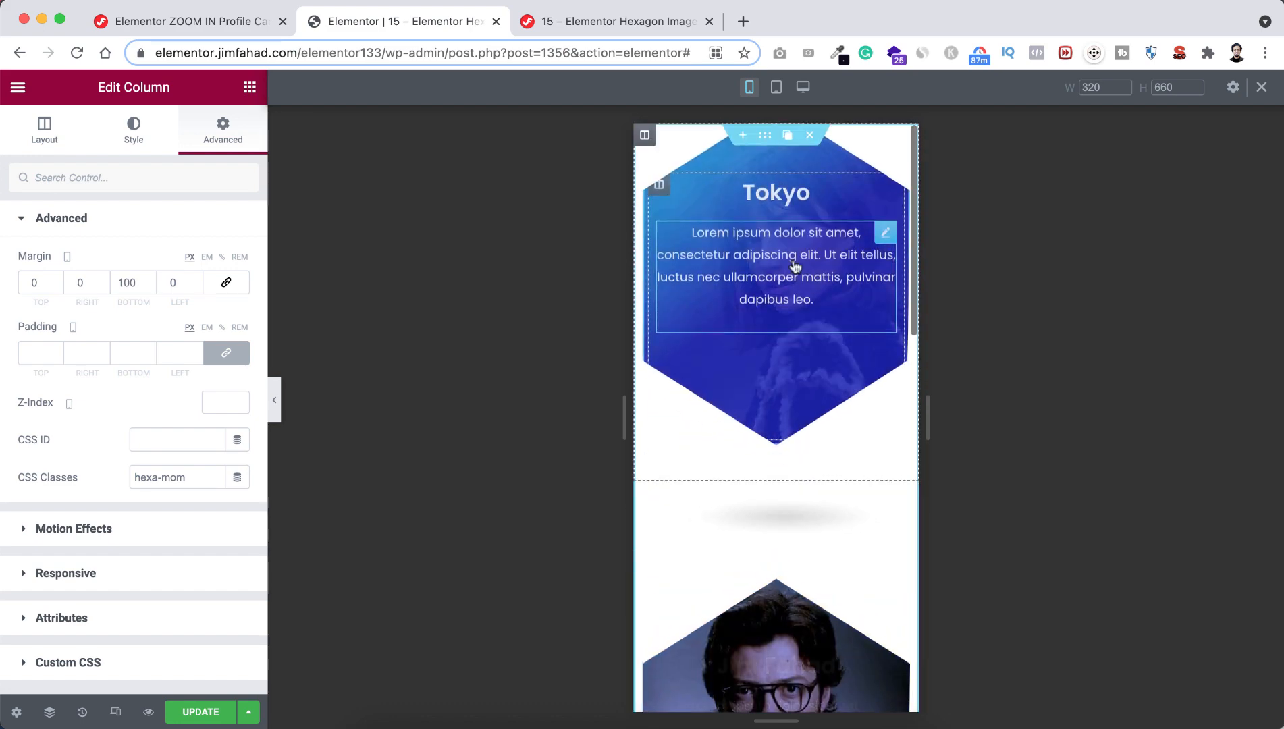
left_click(1261, 96)
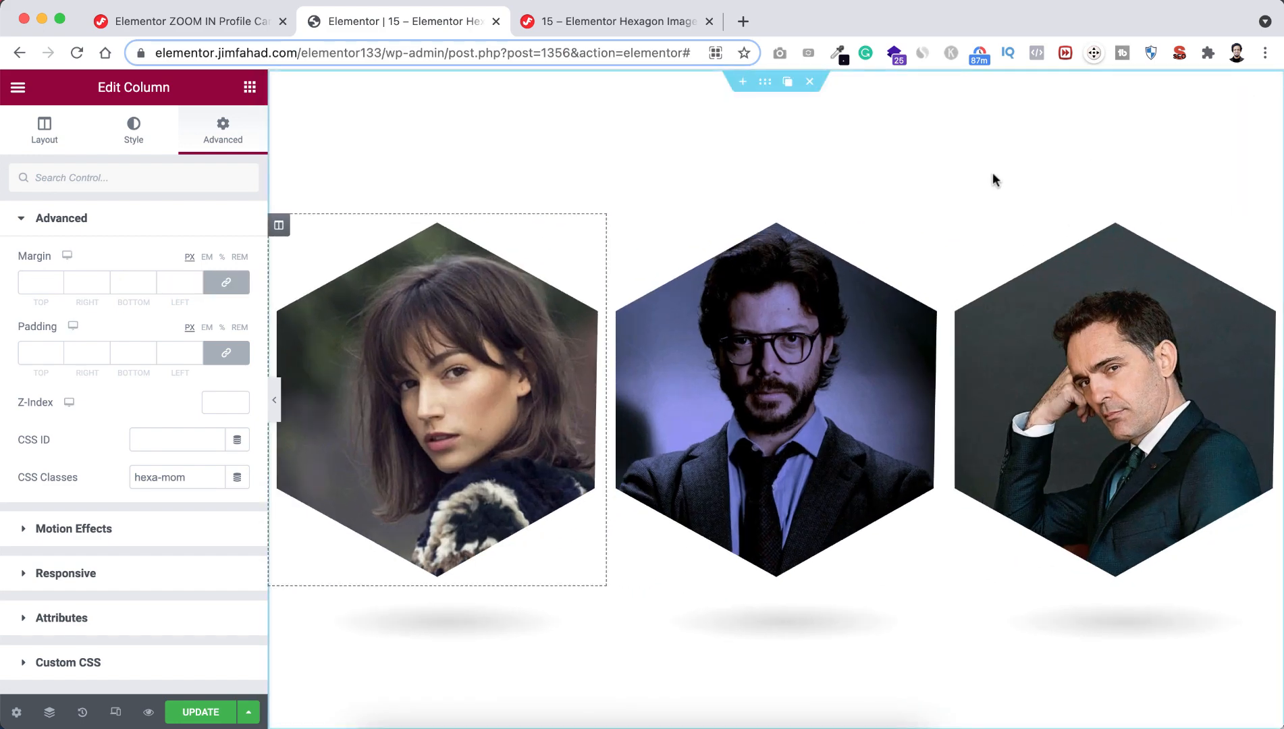